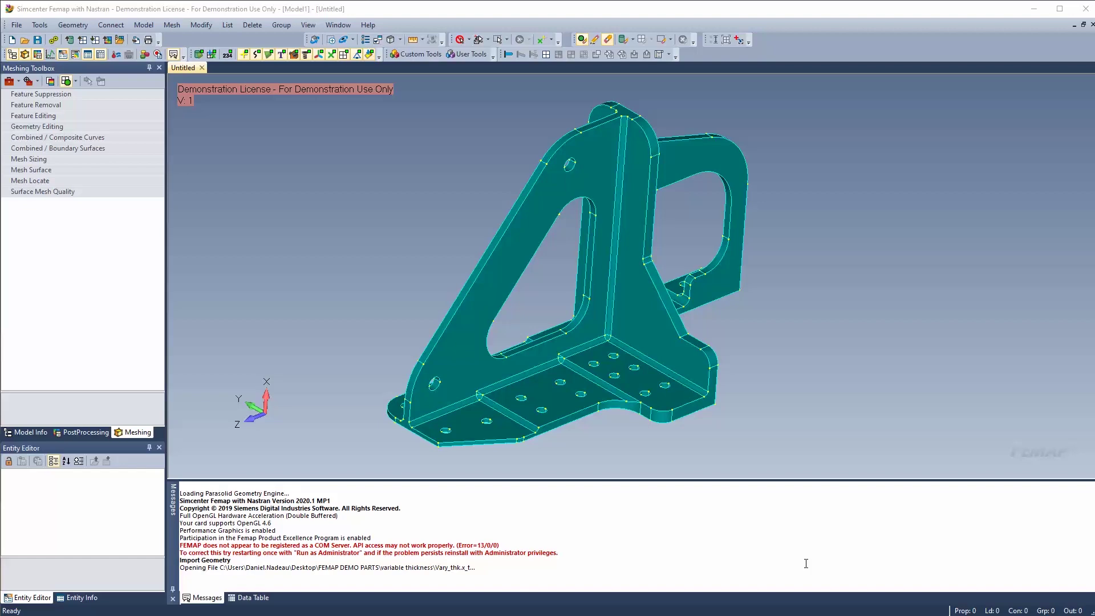
Reorient the bracket view and launch Geometry > Midsurface > Automatic
{"action": "scroll", "coordinate": [498, 444], "scroll_direction": "up", "scroll_amount": 2}
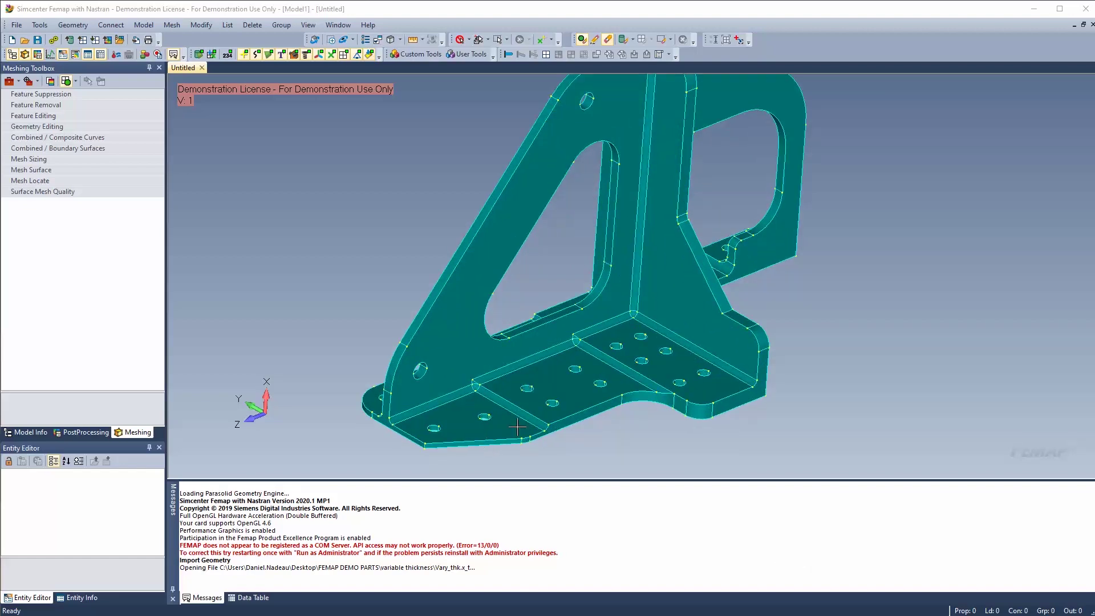
{"action": "middle_click_drag", "start_coordinate": [540, 411], "coordinate": [809, 416]}
{"action": "middle_click_drag", "start_coordinate": [465, 351], "coordinate": [642, 297], "text": "ctrl"}
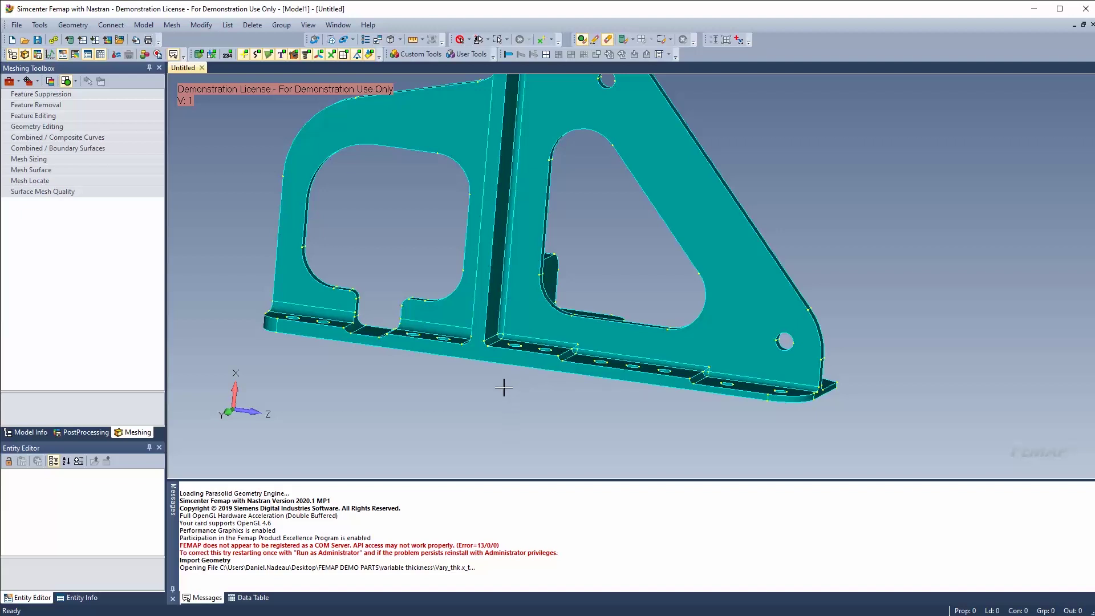
{"action": "scroll", "coordinate": [591, 268], "scroll_direction": "down", "scroll_amount": 2}
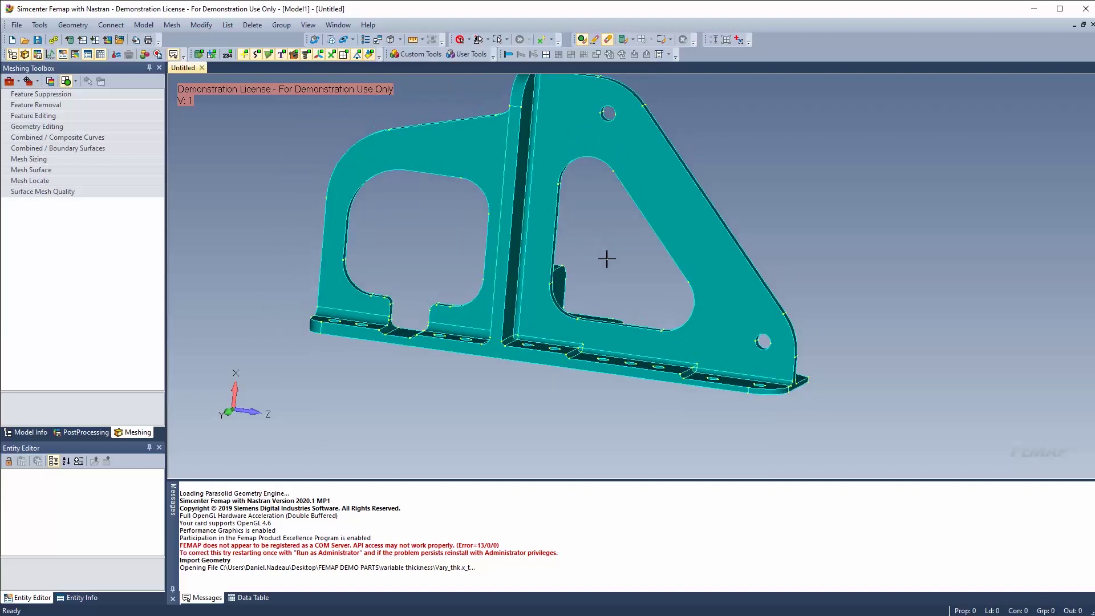
{"action": "middle_click_drag", "start_coordinate": [603, 244], "coordinate": [610, 317], "text": "ctrl"}
{"action": "left_click", "coordinate": [85, 25]}
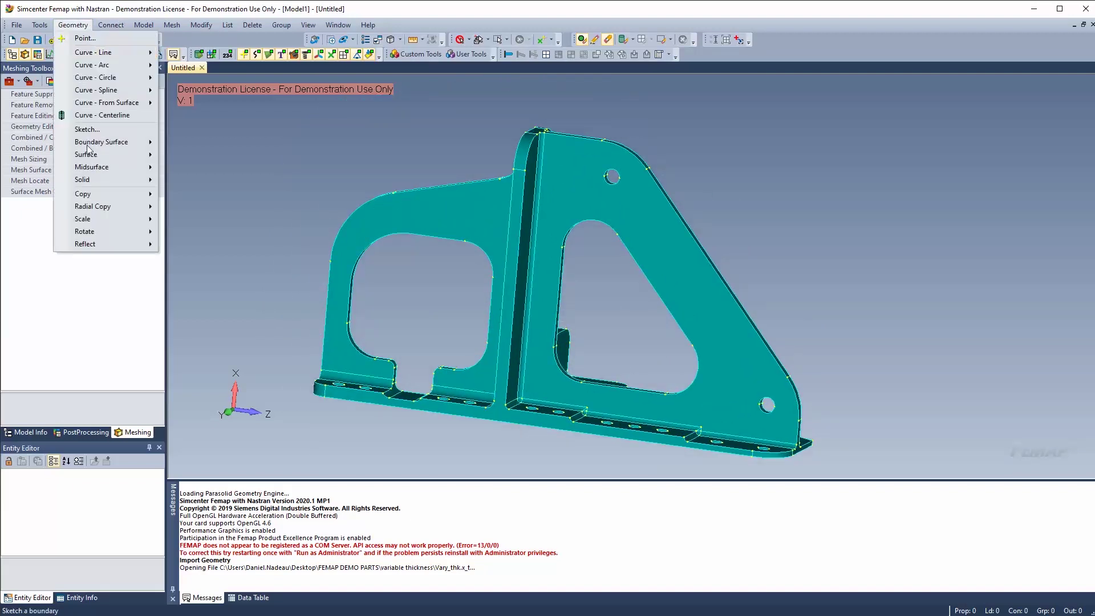
{"action": "mouse_move", "coordinate": [91, 167]}
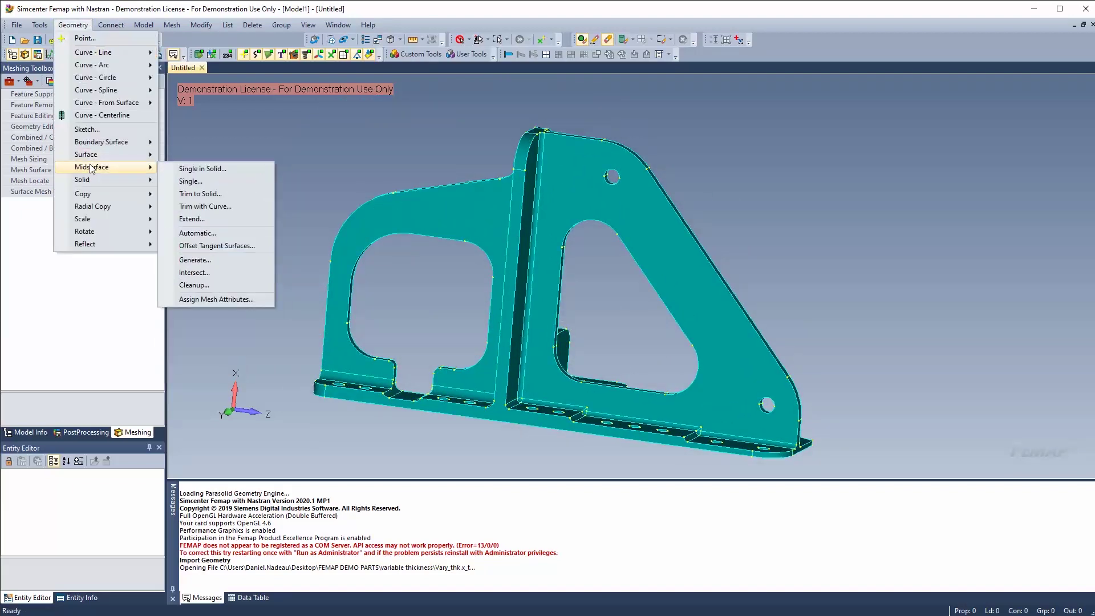
{"action": "left_click", "coordinate": [197, 233]}
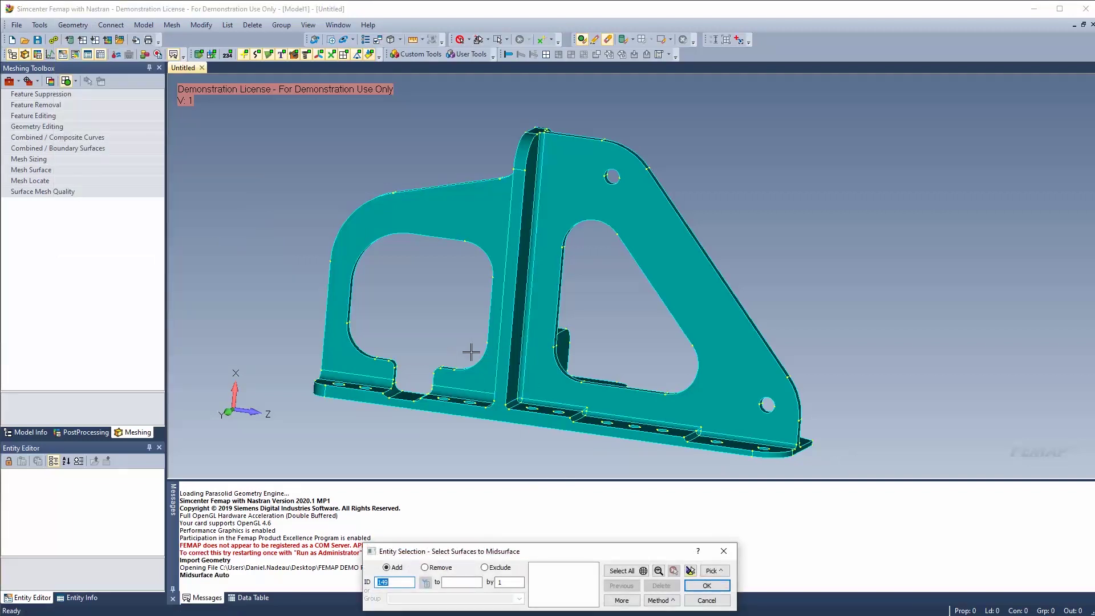
Polygon-select all 149 surfaces of the bracket solid for midsurfacing
{"action": "scroll", "coordinate": [459, 356], "scroll_direction": "down", "scroll_amount": 2}
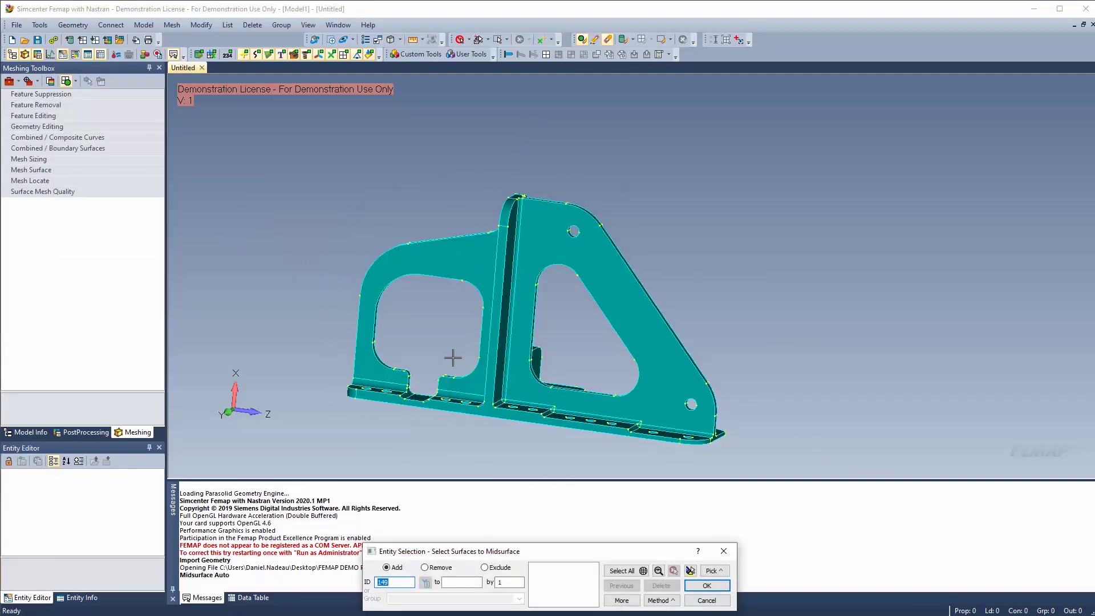
{"action": "left_click_drag", "start_coordinate": [678, 346], "coordinate": [778, 459]}
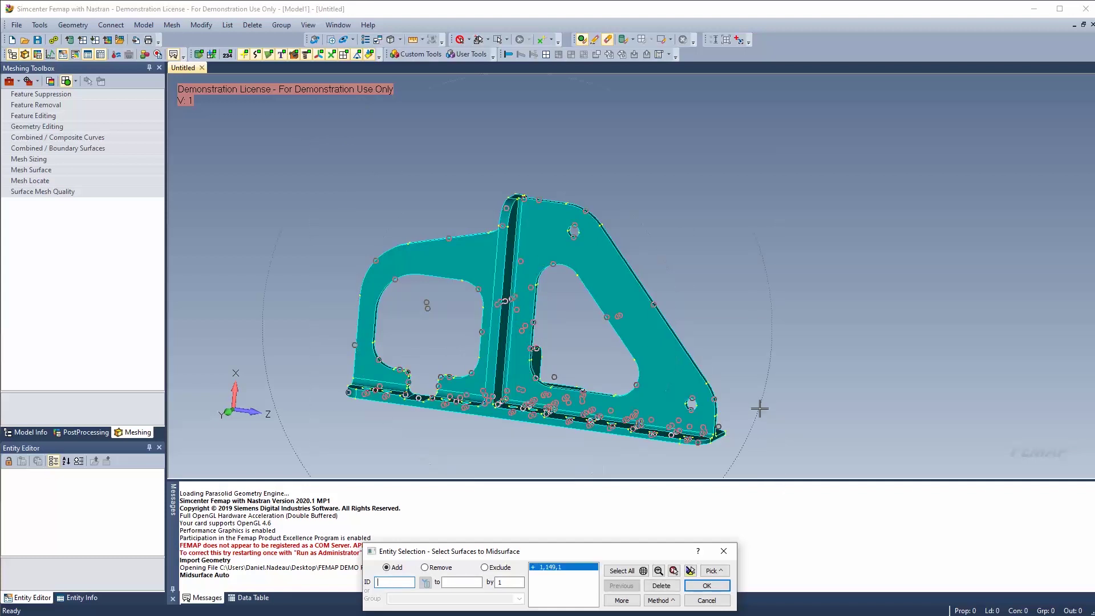
{"action": "left_click", "coordinate": [746, 446]}
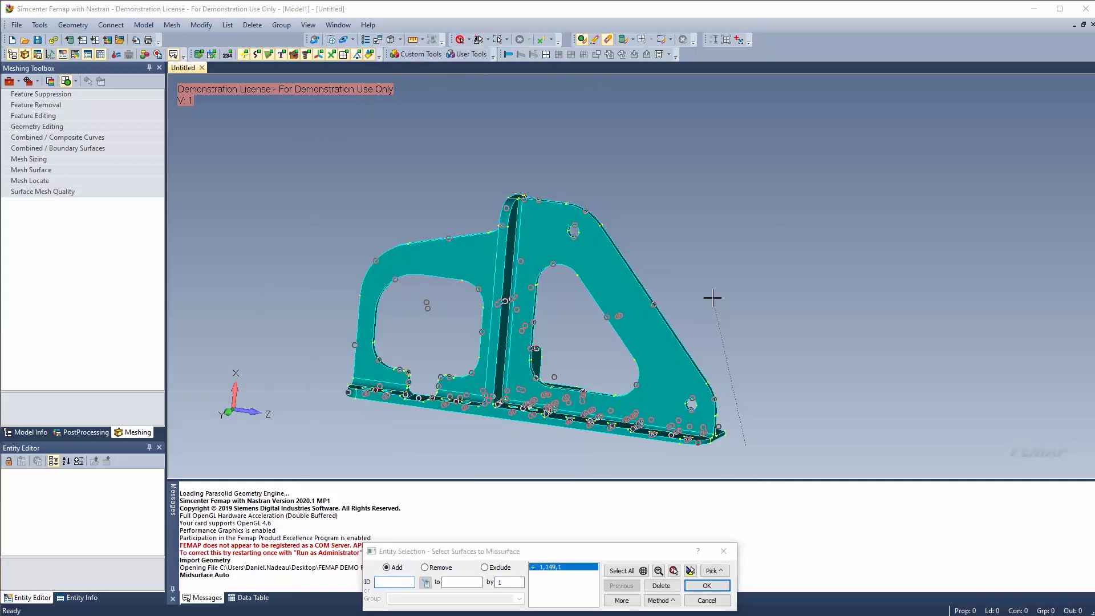
{"action": "left_click", "coordinate": [709, 289]}
{"action": "left_click", "coordinate": [358, 135]}
{"action": "left_click", "coordinate": [293, 267]}
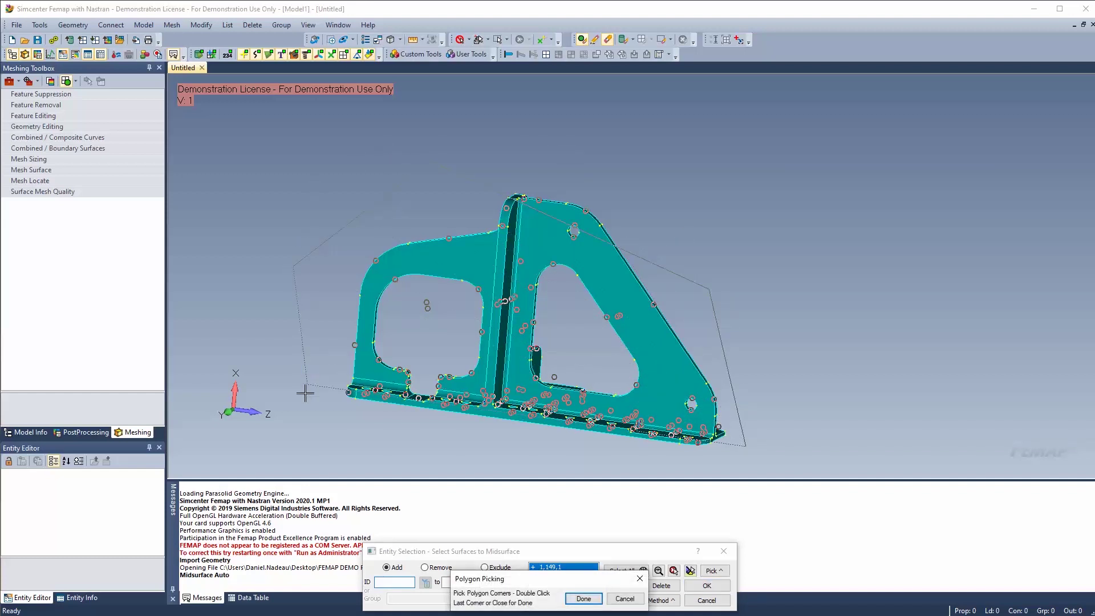
{"action": "left_click", "coordinate": [323, 393]}
{"action": "left_click", "coordinate": [583, 598]}
Confirm the 149 surfaces and measure the base plate thickness as 0.225
{"action": "left_click", "coordinate": [705, 588]}
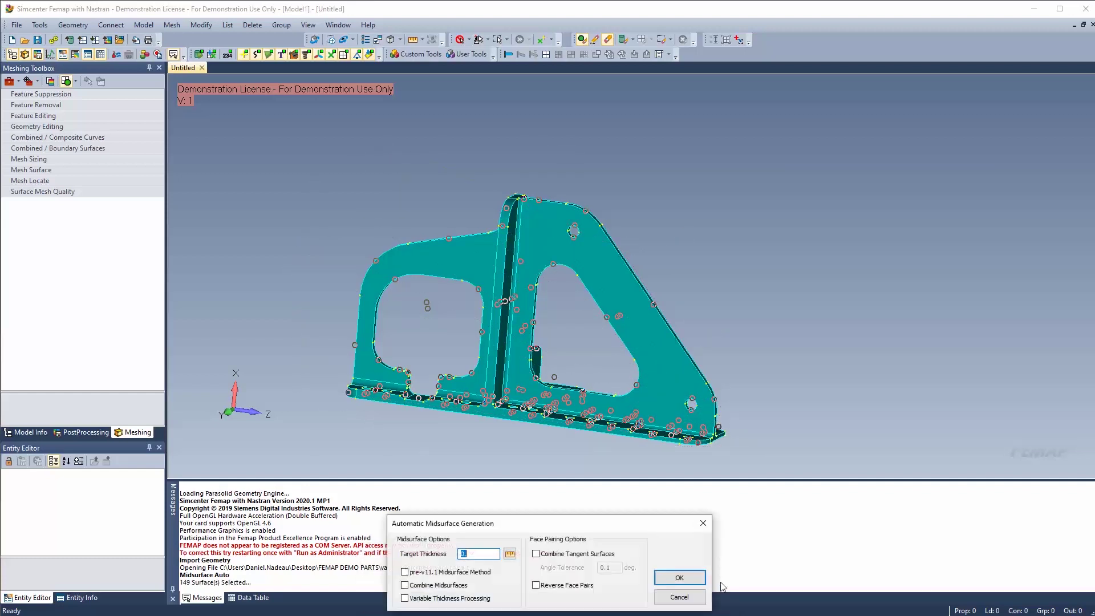
{"action": "middle_click_drag", "start_coordinate": [600, 374], "coordinate": [399, 362]}
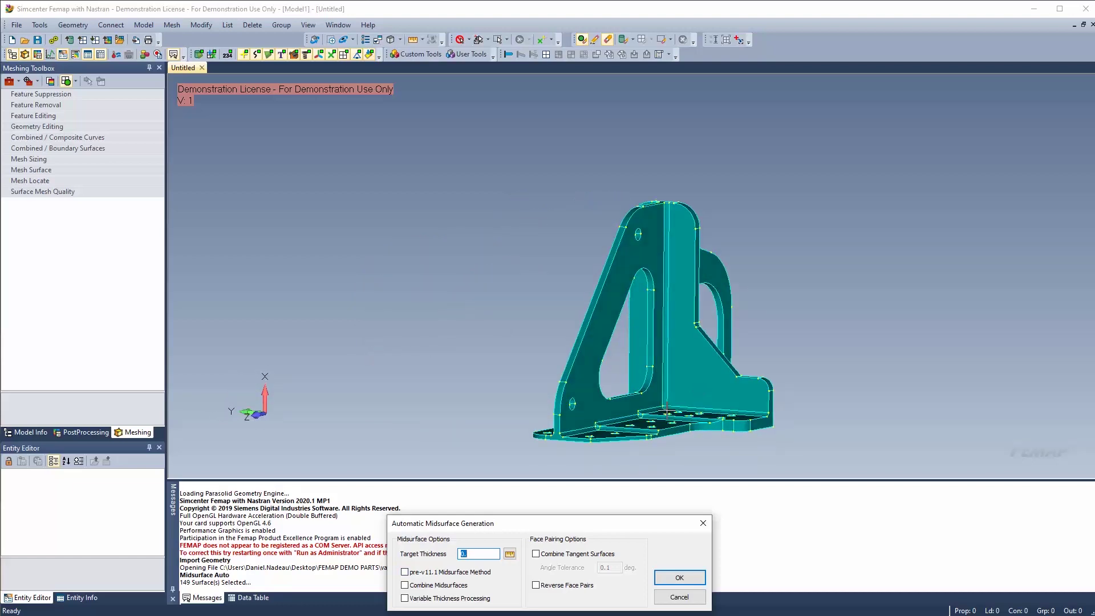
{"action": "scroll", "coordinate": [651, 355], "scroll_direction": "up", "scroll_amount": 5}
{"action": "scroll", "coordinate": [651, 356], "scroll_direction": "up", "scroll_amount": 1}
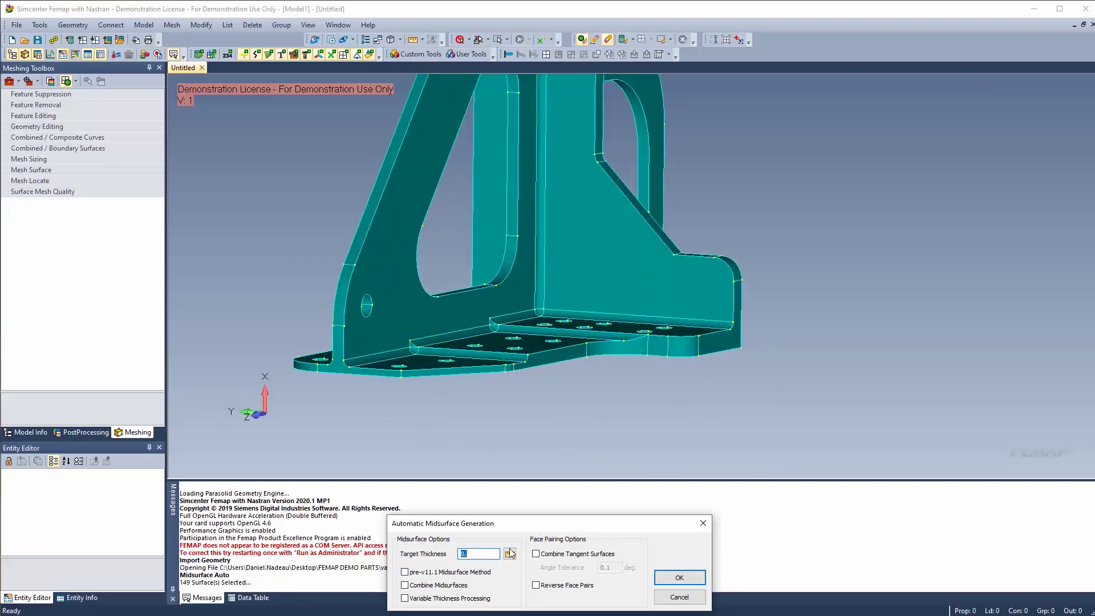
{"action": "left_click", "coordinate": [509, 554]}
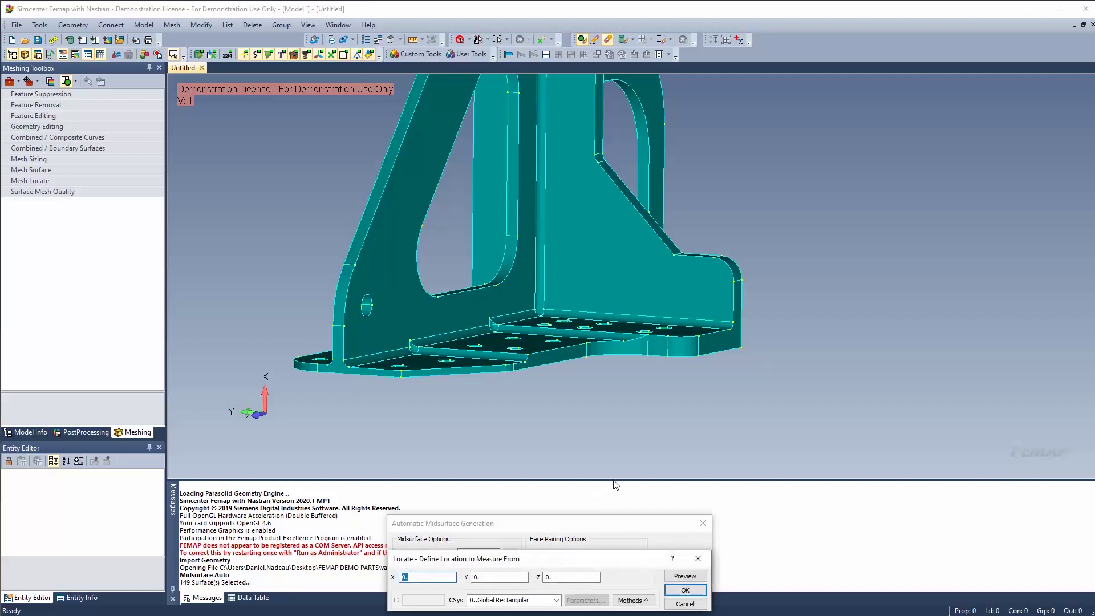
{"action": "double_click", "coordinate": [672, 336]}
{"action": "double_click", "coordinate": [668, 358]}
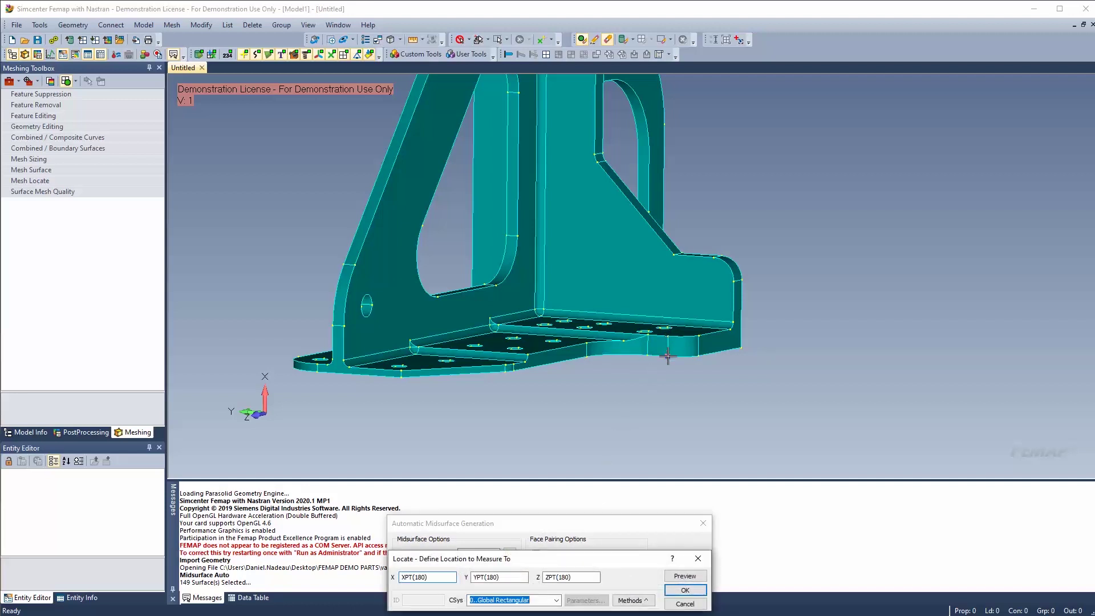
Copy the 0.225 target thickness and generate the midsurfaces
{"action": "left_click", "coordinate": [472, 550]}
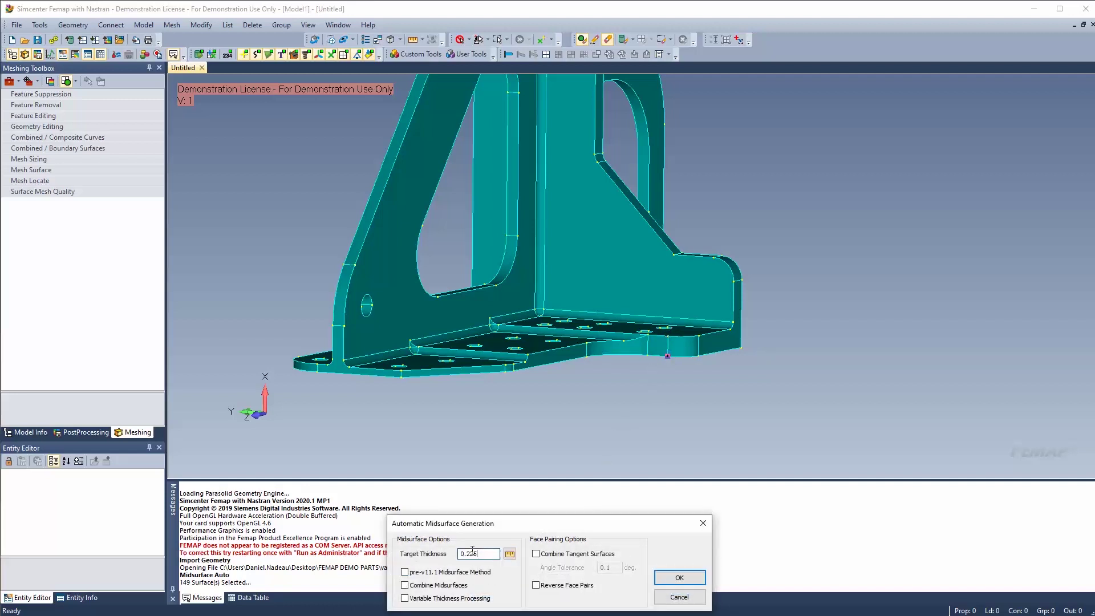
{"action": "right_click", "coordinate": [474, 555]}
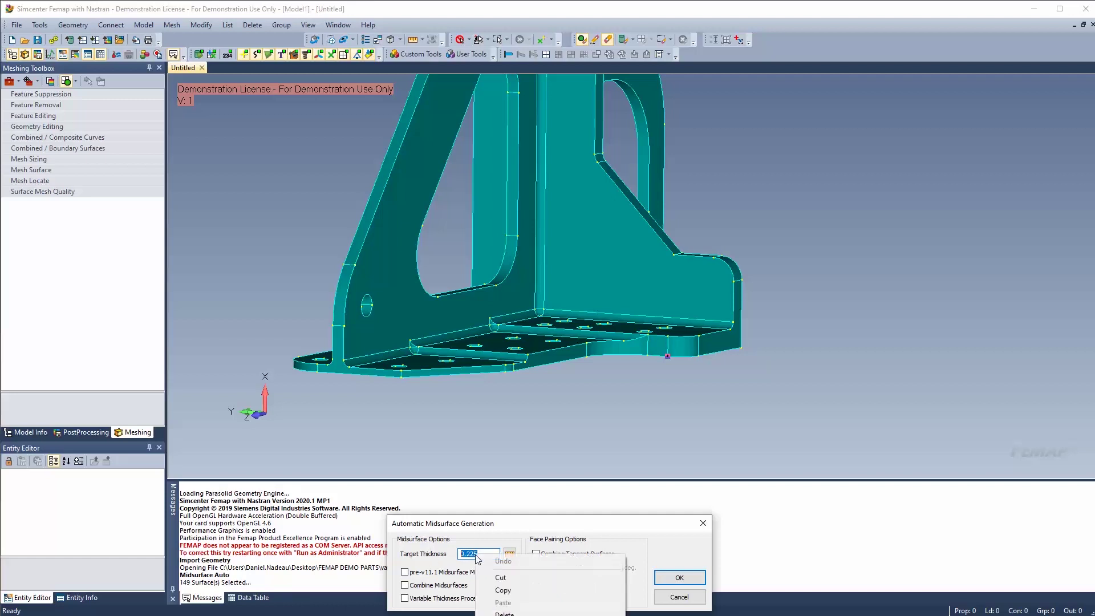
{"action": "left_click", "coordinate": [503, 591]}
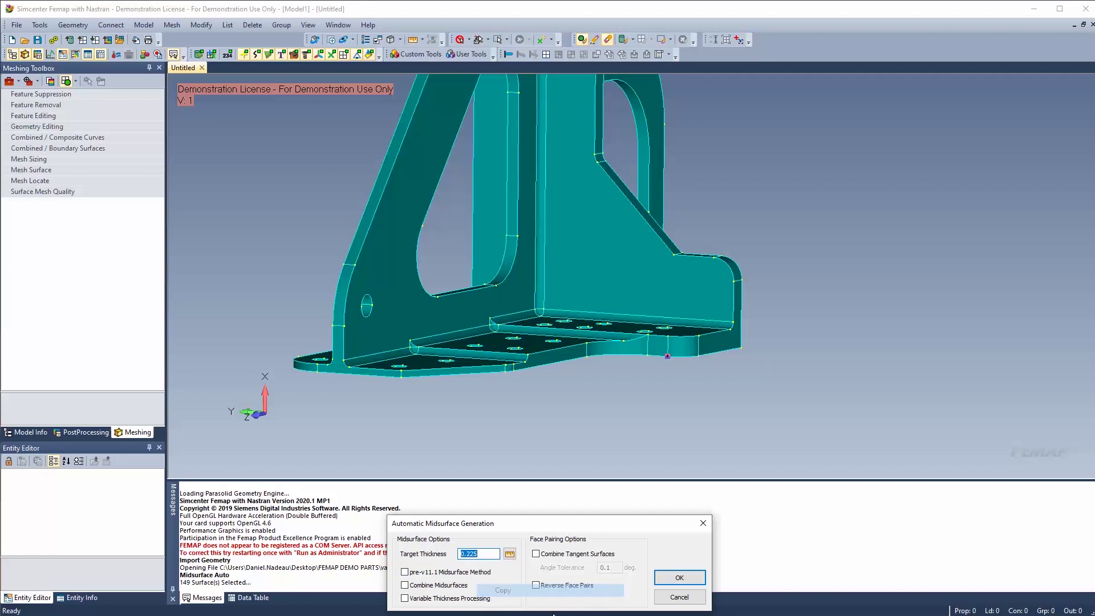
{"action": "left_click", "coordinate": [684, 579]}
{"action": "middle_click_drag", "start_coordinate": [355, 370], "coordinate": [521, 368]}
Hide the Vary_thk solid's surfaces from the Model Info tree to expose the four midsurfaces
{"action": "middle_click_drag", "start_coordinate": [405, 302], "coordinate": [807, 363], "text": "ctrl"}
{"action": "scroll", "coordinate": [549, 301], "scroll_direction": "down", "scroll_amount": 1}
{"action": "middle_click_drag", "start_coordinate": [516, 256], "coordinate": [524, 313], "text": "ctrl"}
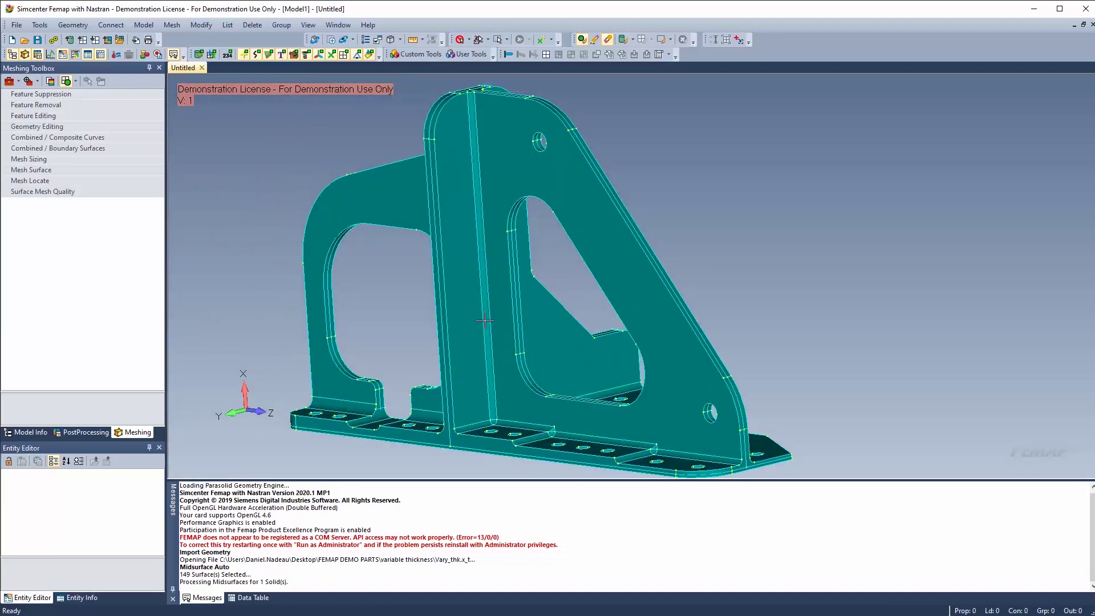
{"action": "left_click", "coordinate": [33, 434]}
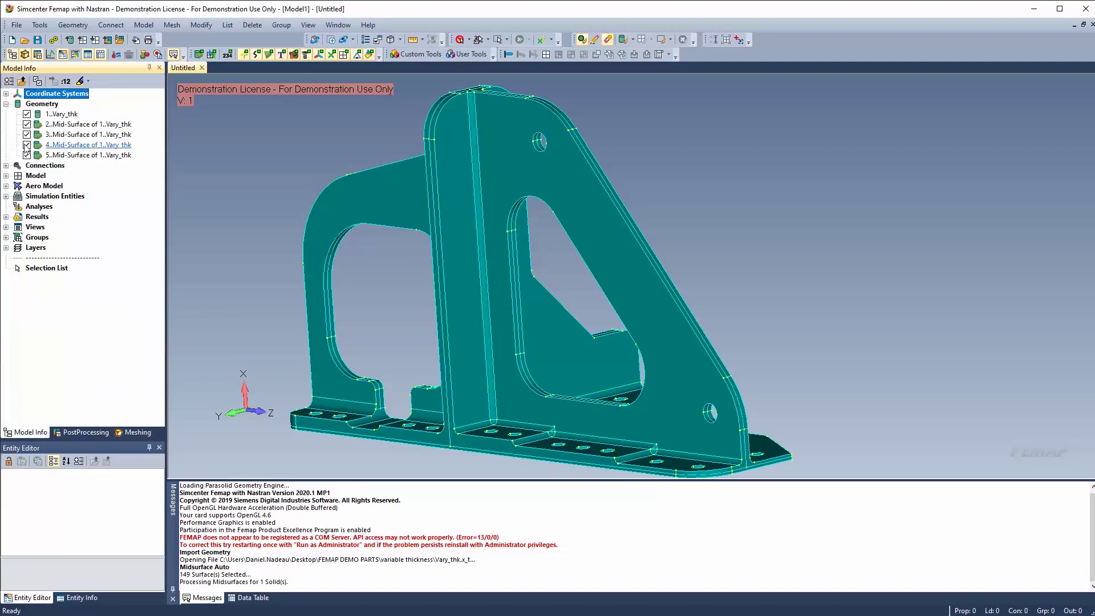
{"action": "right_click", "coordinate": [30, 115]}
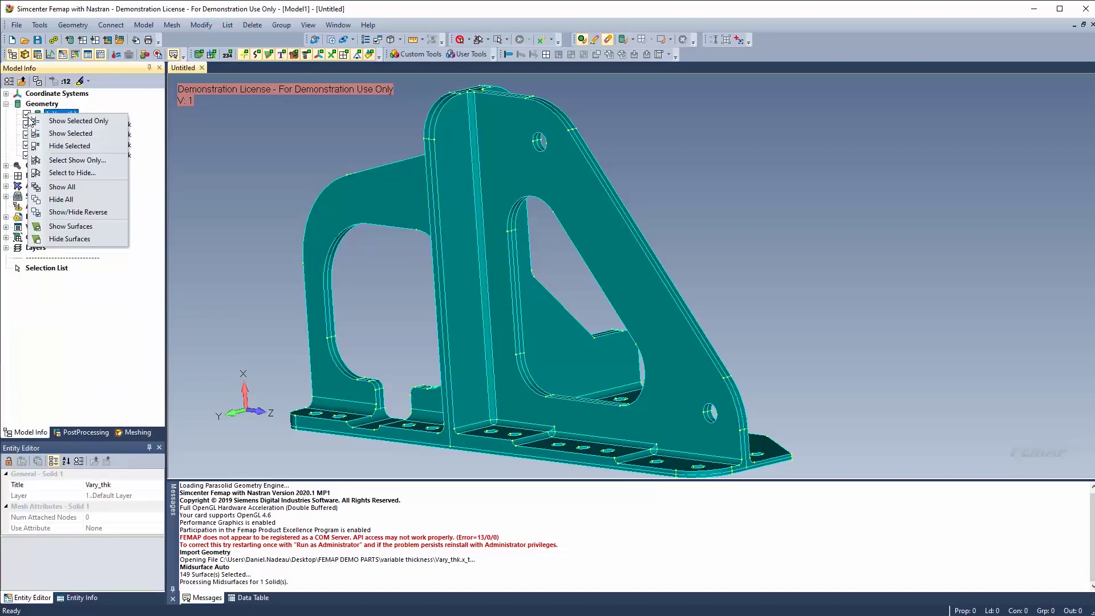
{"action": "left_click", "coordinate": [63, 238]}
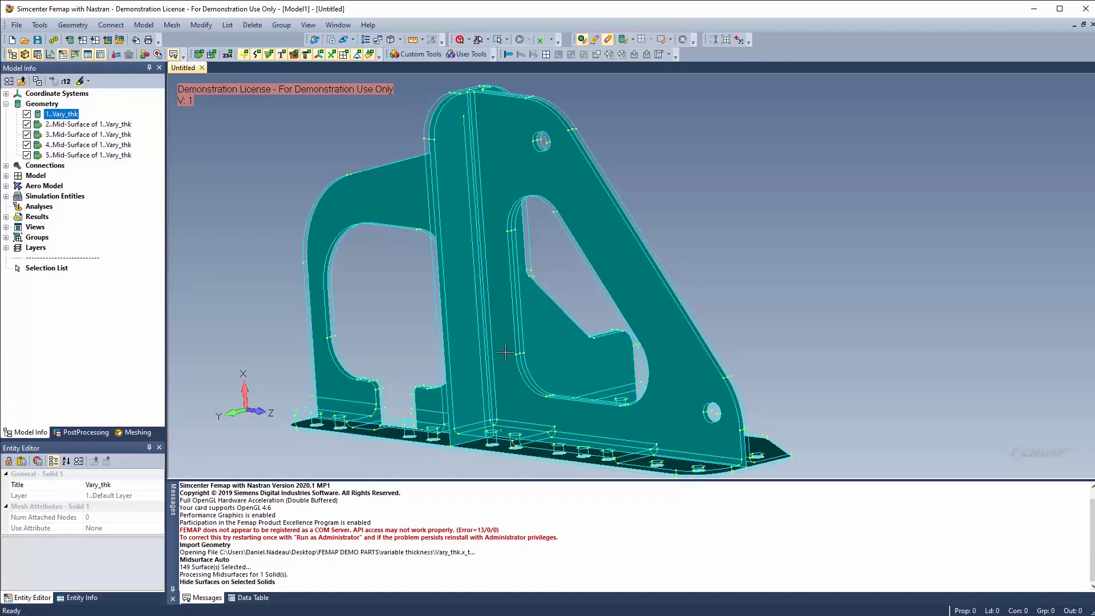
{"action": "middle_click_drag", "start_coordinate": [528, 393], "coordinate": [576, 385]}
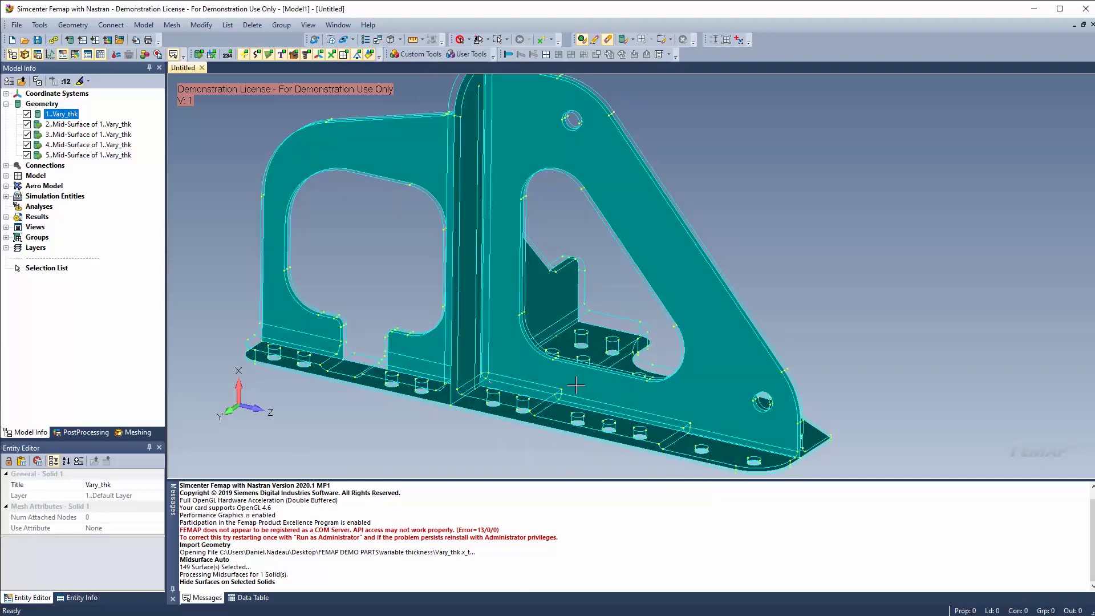
{"action": "scroll", "coordinate": [603, 412], "scroll_direction": "up", "scroll_amount": 5}
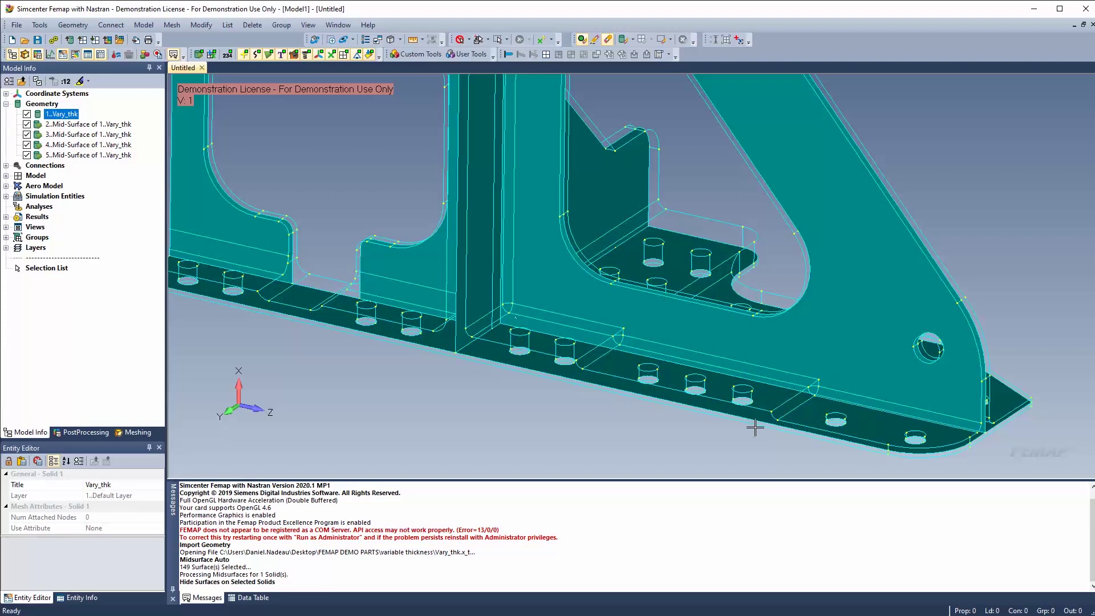
Set up Geometry Editing's Project Curve with Imprint, Extend, Clean options
{"action": "left_click", "coordinate": [100, 435]}
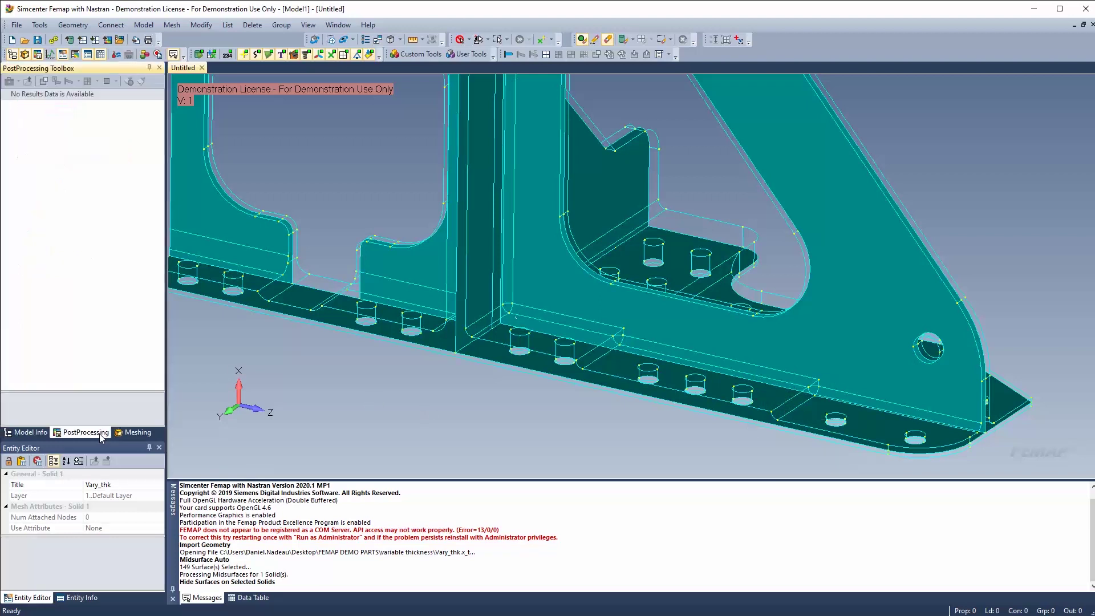
{"action": "left_click", "coordinate": [137, 432]}
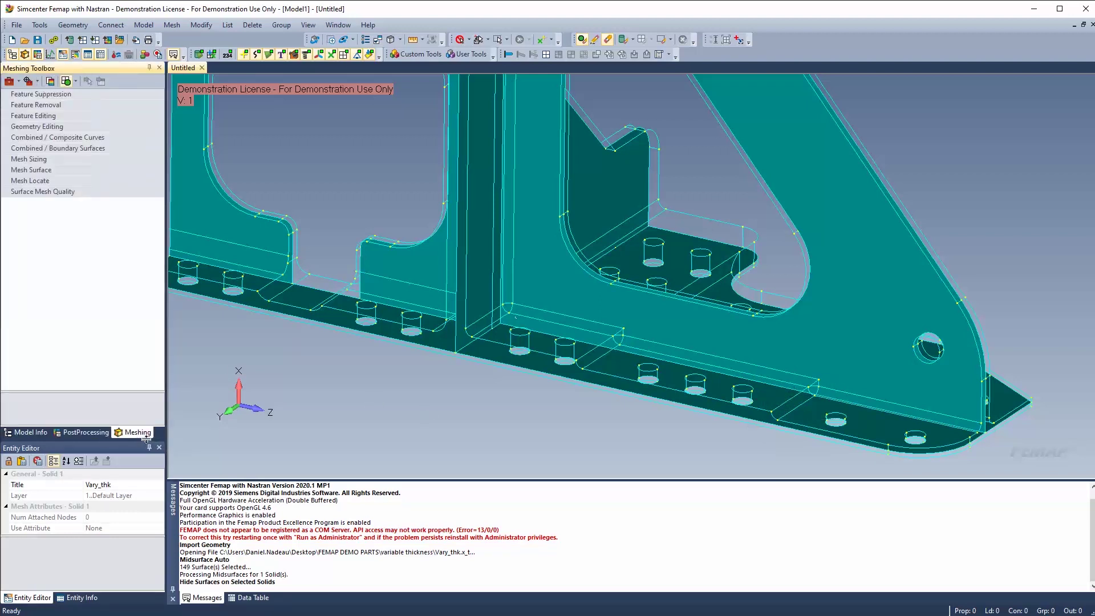
{"action": "left_click", "coordinate": [37, 127]}
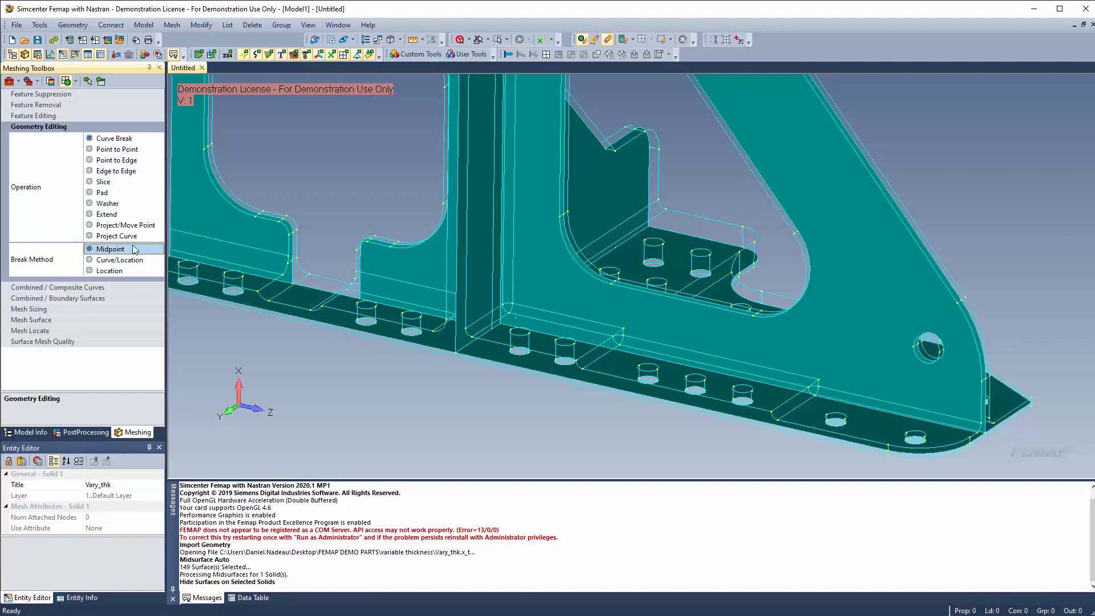
{"action": "left_click", "coordinate": [114, 236]}
{"action": "left_click", "coordinate": [107, 249]}
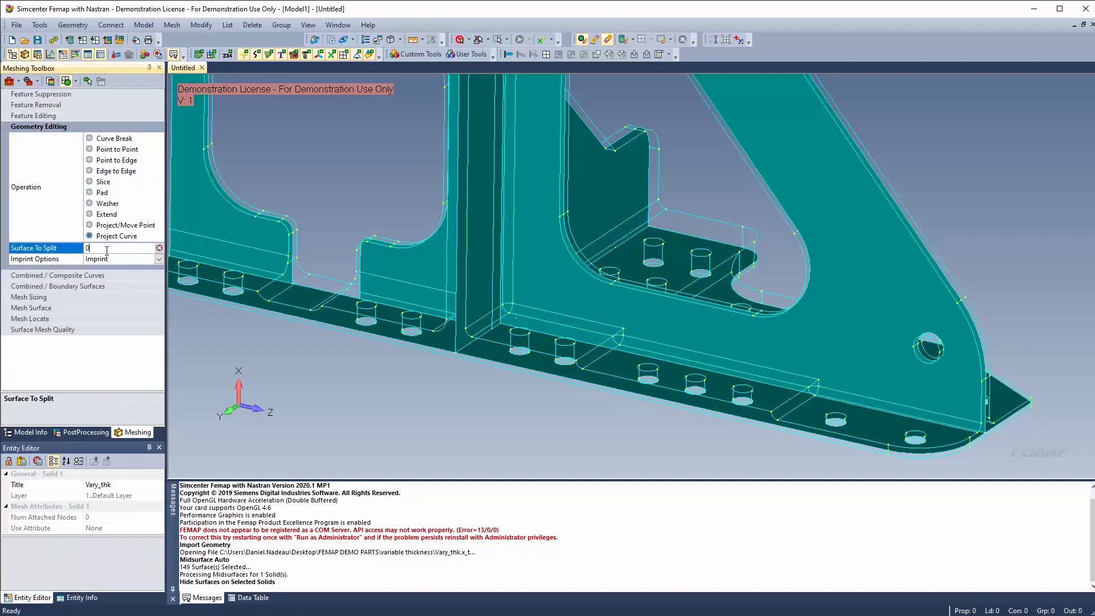
{"action": "left_click", "coordinate": [159, 260]}
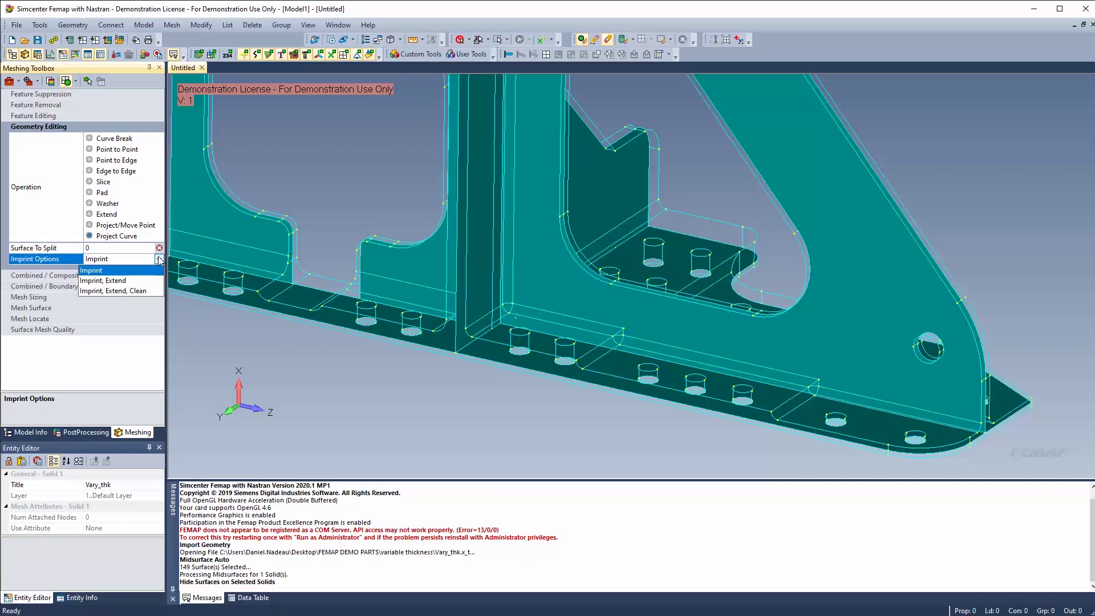
{"action": "left_click", "coordinate": [116, 292]}
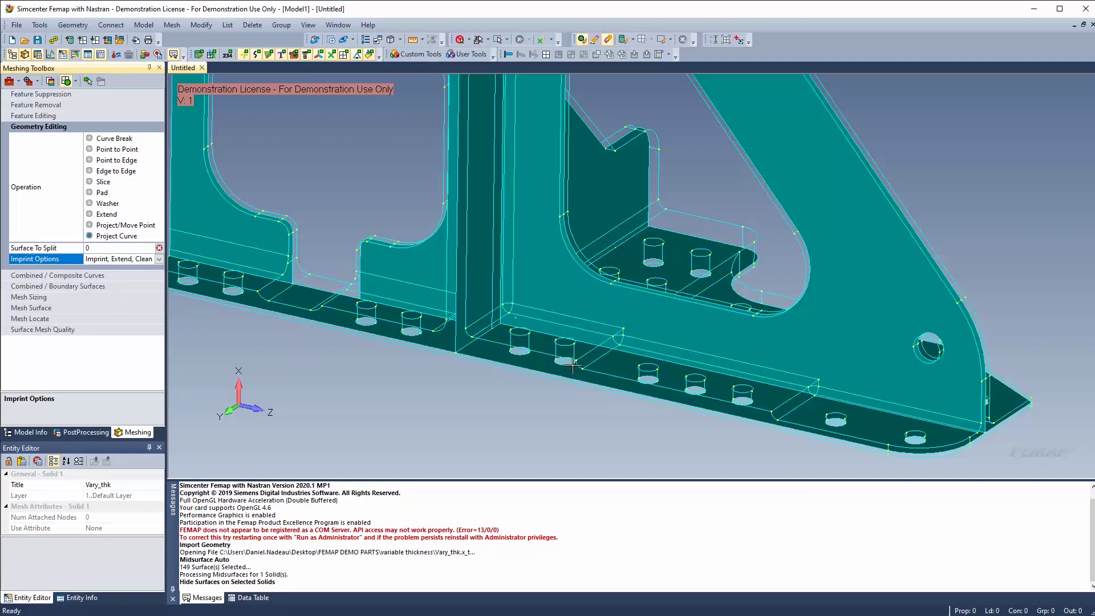
{"action": "left_click", "coordinate": [120, 250]}
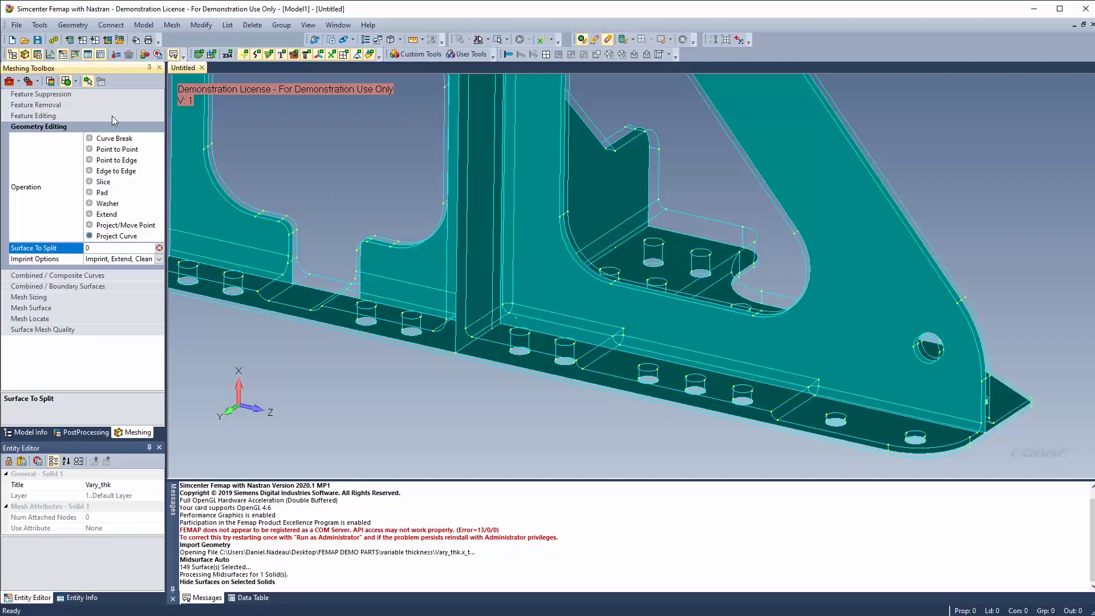
Project eight curves, including 61, 62, 11, 13, 219 and 222, onto flange surface 150
{"action": "left_click", "coordinate": [658, 369]}
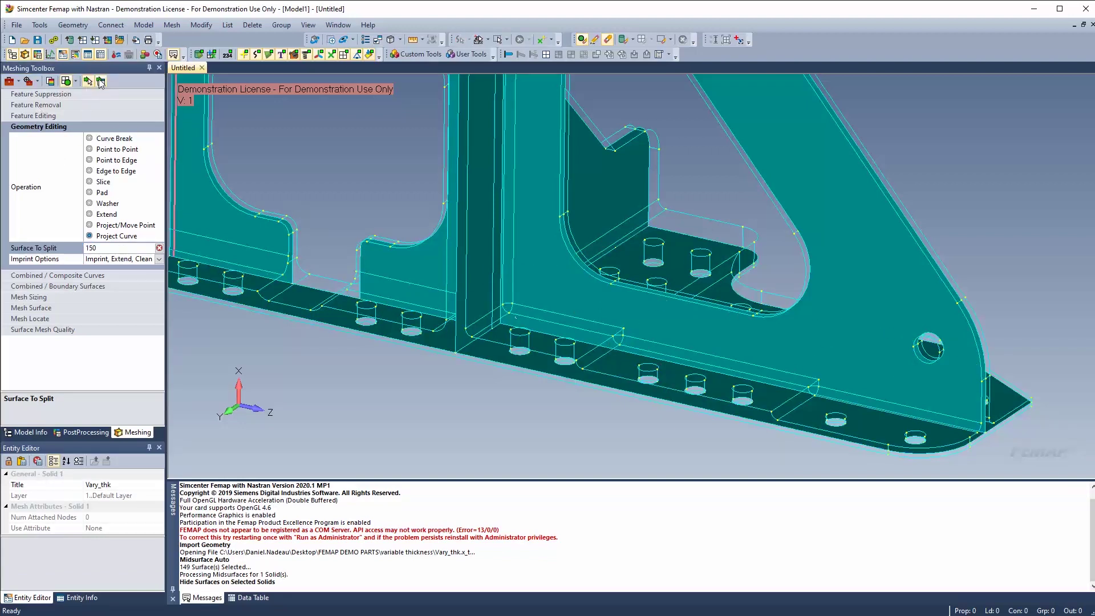
{"action": "left_click", "coordinate": [789, 400]}
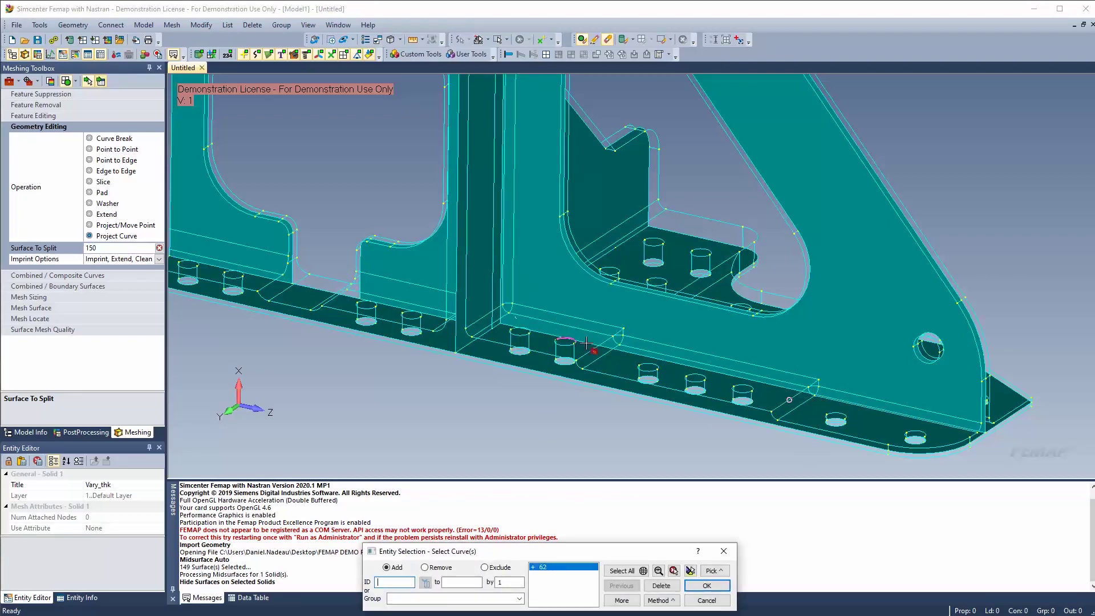
{"action": "left_click", "coordinate": [596, 345]}
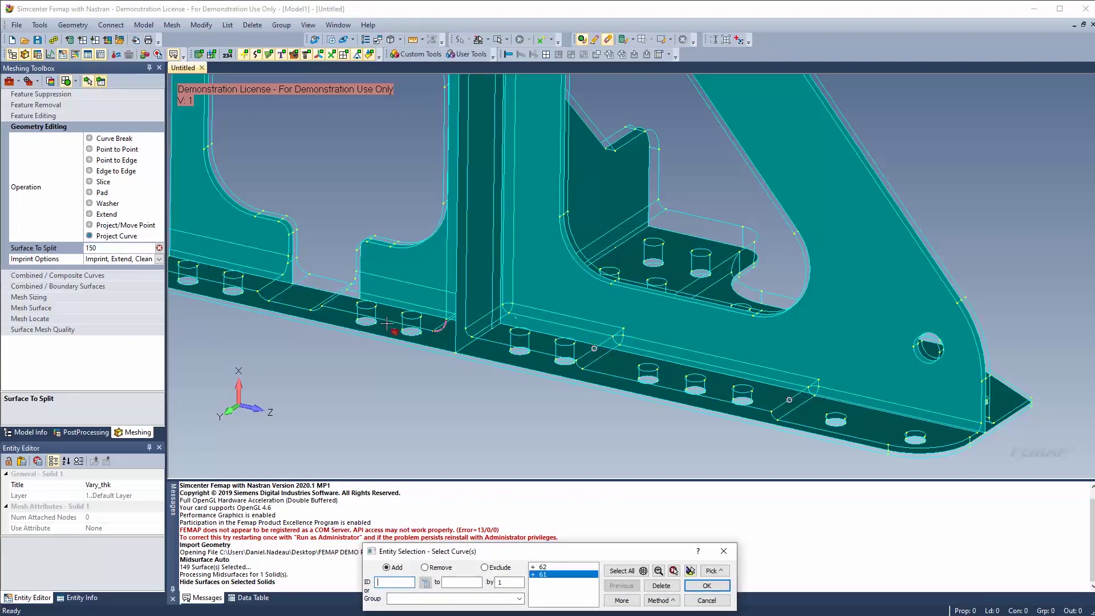
{"action": "left_click", "coordinate": [343, 292]}
{"action": "scroll", "coordinate": [342, 291], "scroll_direction": "up", "scroll_amount": 3}
{"action": "left_click", "coordinate": [341, 308]}
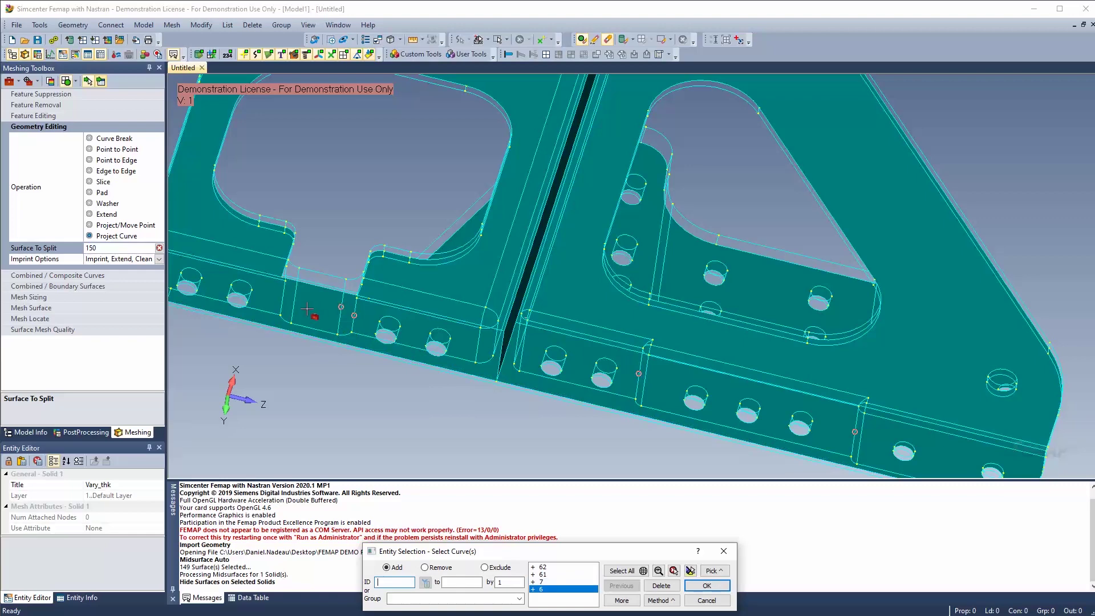
{"action": "left_click", "coordinate": [295, 297]}
{"action": "left_click", "coordinate": [282, 299]}
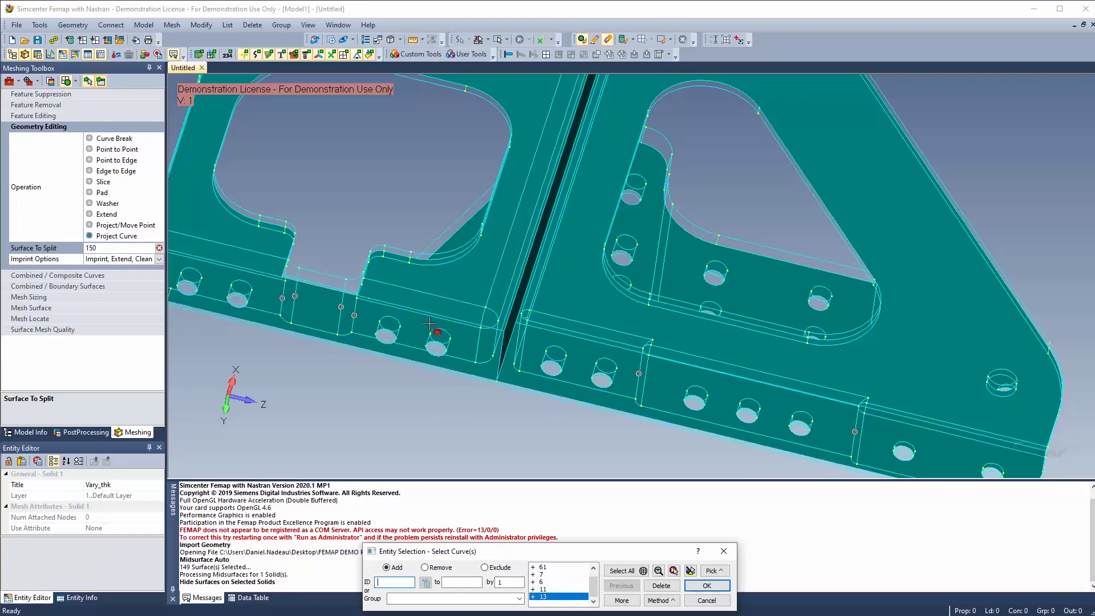
{"action": "left_click", "coordinate": [660, 263]}
{"action": "mouse_move", "coordinate": [746, 285]}
{"action": "middle_mouse_down"}
{"action": "mouse_move", "coordinate": [715, 303]}
{"action": "mouse_move", "coordinate": [689, 376]}
{"action": "middle_mouse_up"}
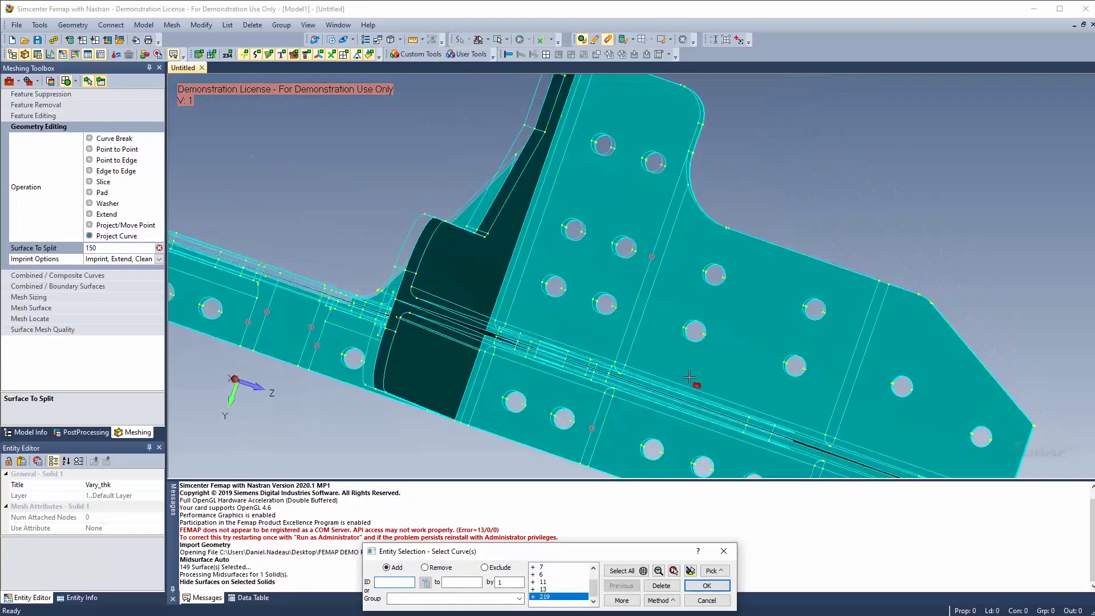
{"action": "left_click", "coordinate": [851, 315]}
{"action": "left_click", "coordinate": [690, 570]}
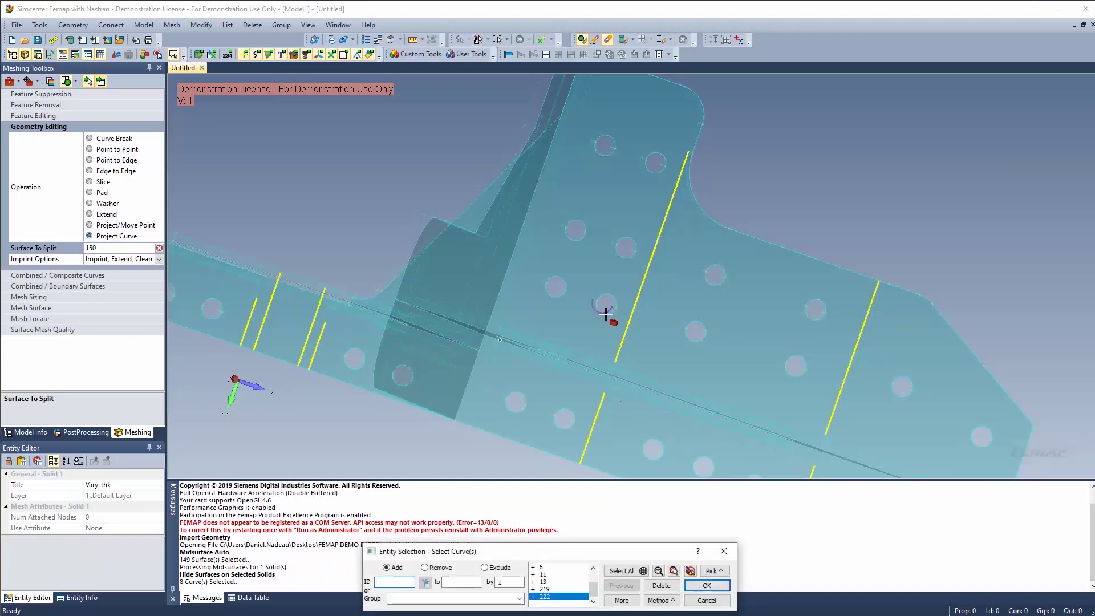
{"action": "scroll", "coordinate": [587, 365], "scroll_direction": "down", "scroll_amount": 3}
{"action": "middle_click_drag", "start_coordinate": [586, 376], "coordinate": [586, 345]}
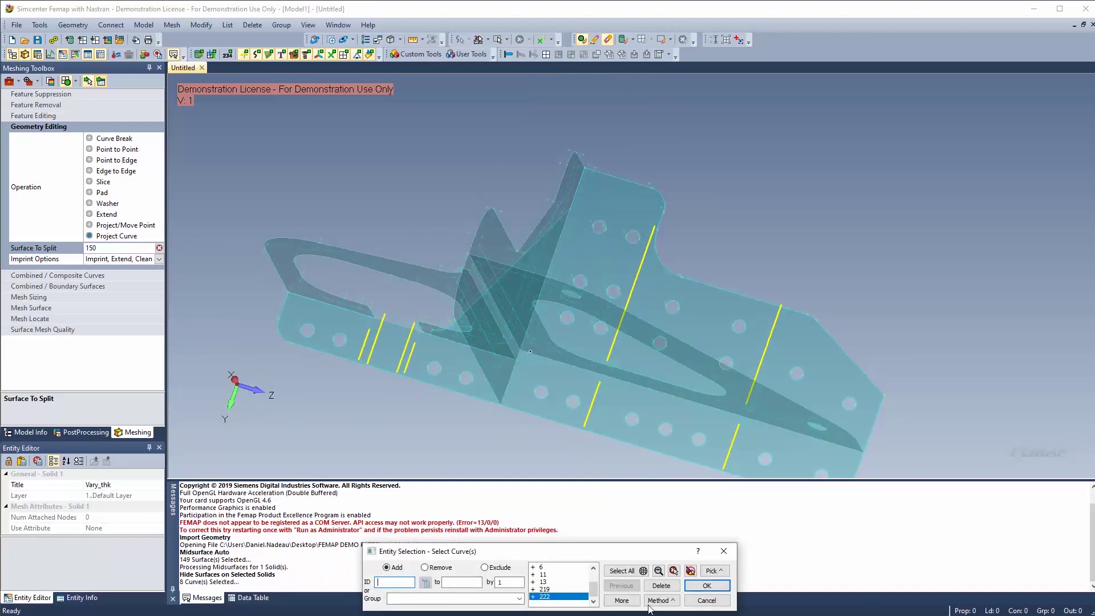
{"action": "left_click", "coordinate": [707, 585]}
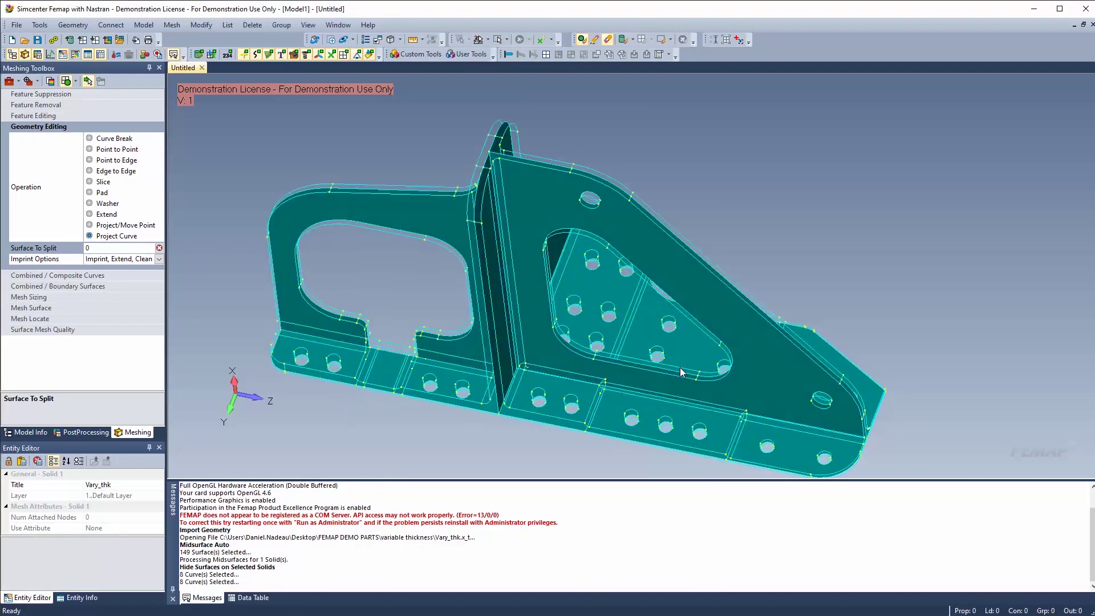
Uncheck 1..Vary_thk in the Model Info geometry tree to hide the original solid
{"action": "scroll", "coordinate": [684, 399], "scroll_direction": "up", "scroll_amount": 10}
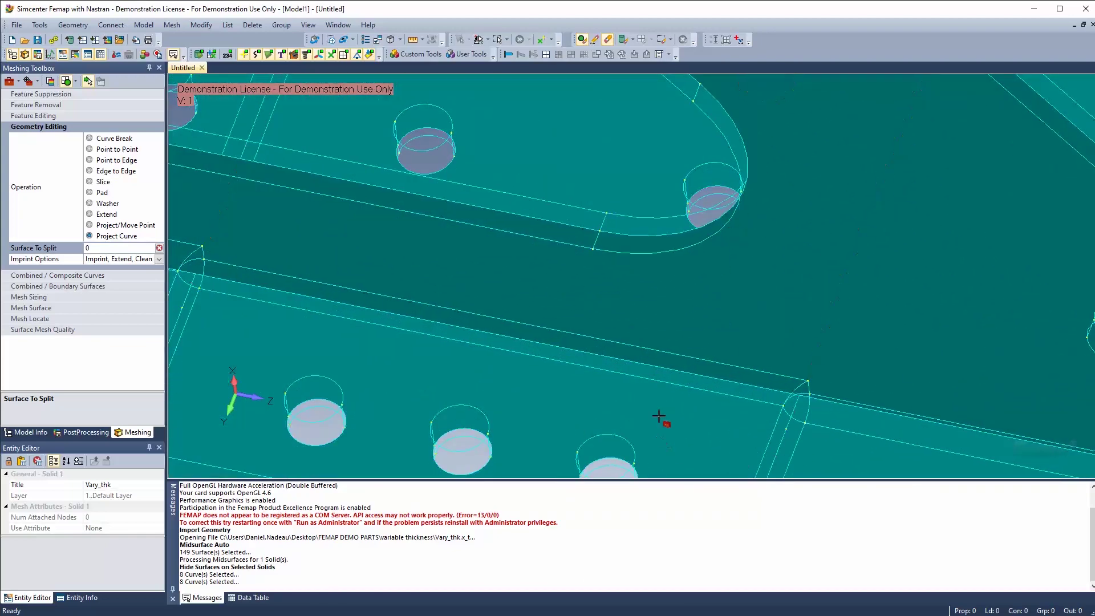
{"action": "middle_click_drag", "start_coordinate": [683, 457], "coordinate": [562, 241], "text": "ctrl"}
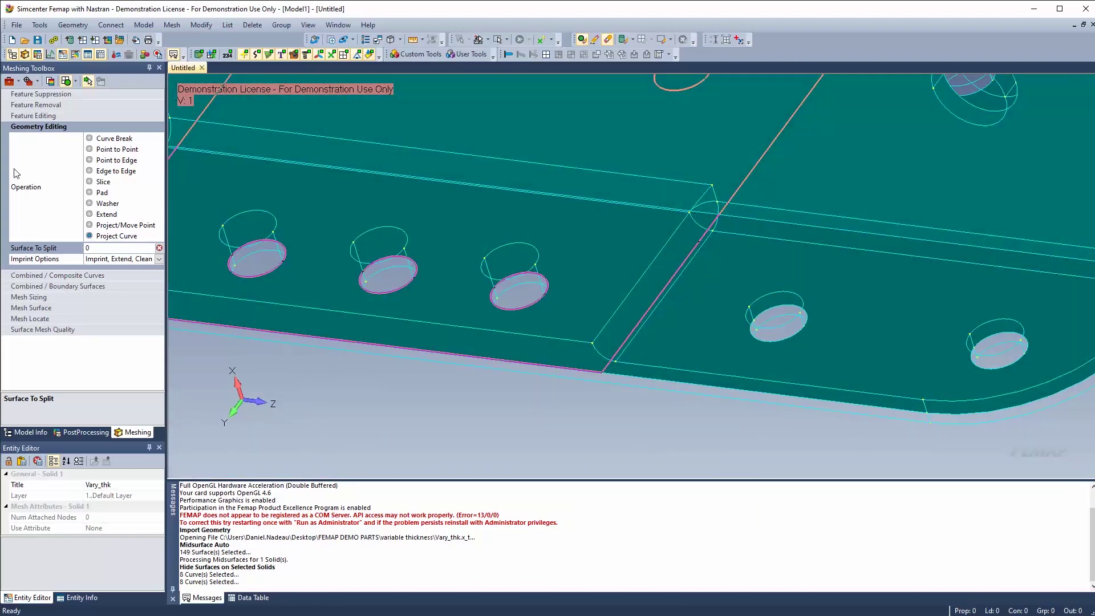
{"action": "left_click", "coordinate": [33, 433]}
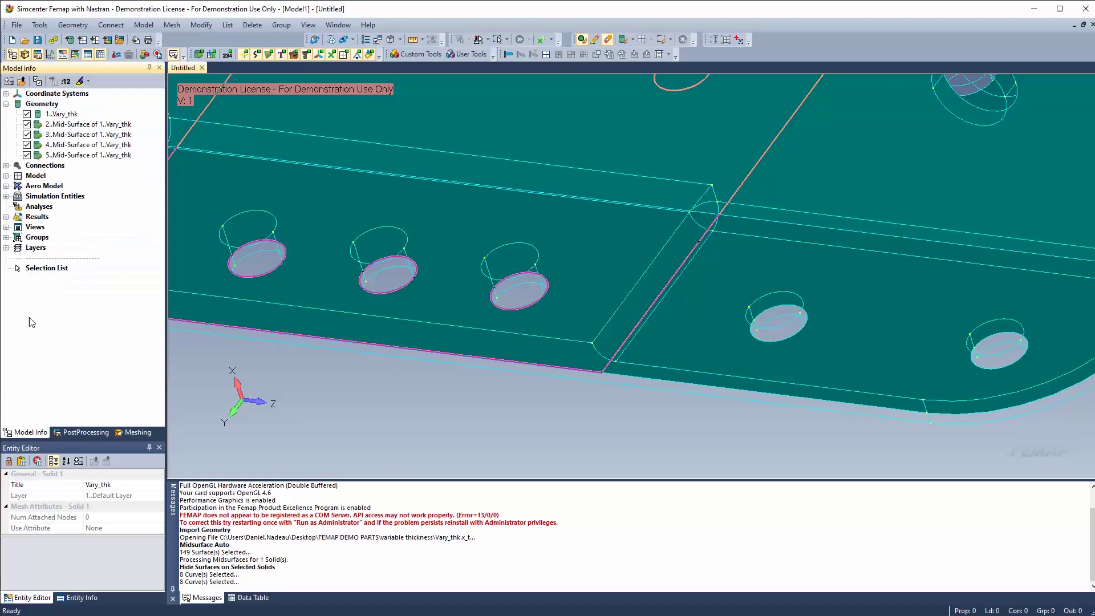
{"action": "left_click", "coordinate": [27, 114]}
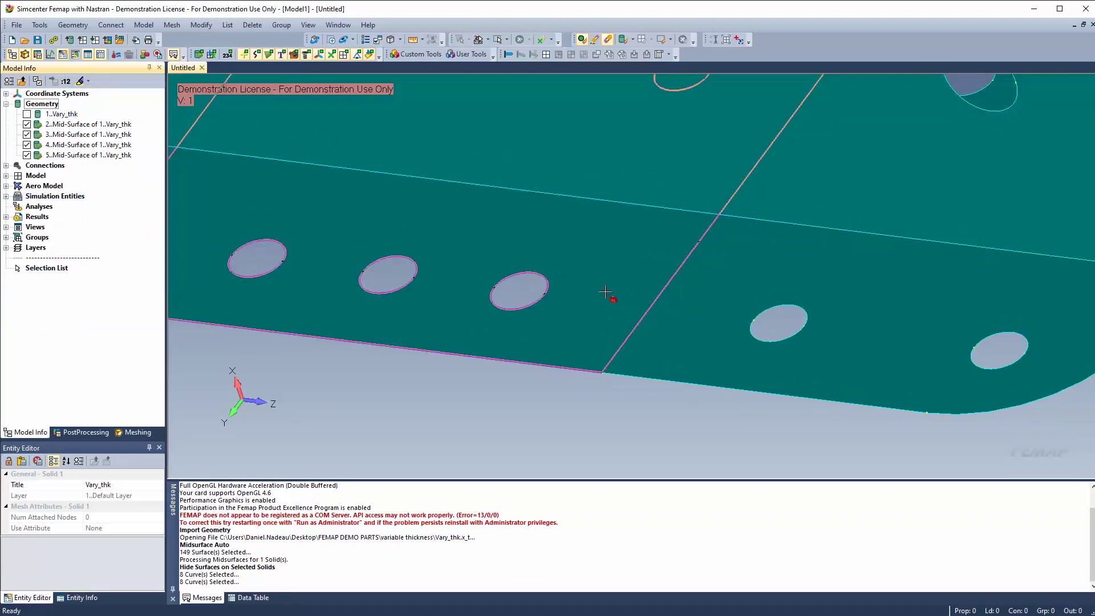
{"action": "scroll", "coordinate": [607, 308], "scroll_direction": "down", "scroll_amount": 3}
{"action": "middle_click_drag", "start_coordinate": [608, 319], "coordinate": [500, 359]}
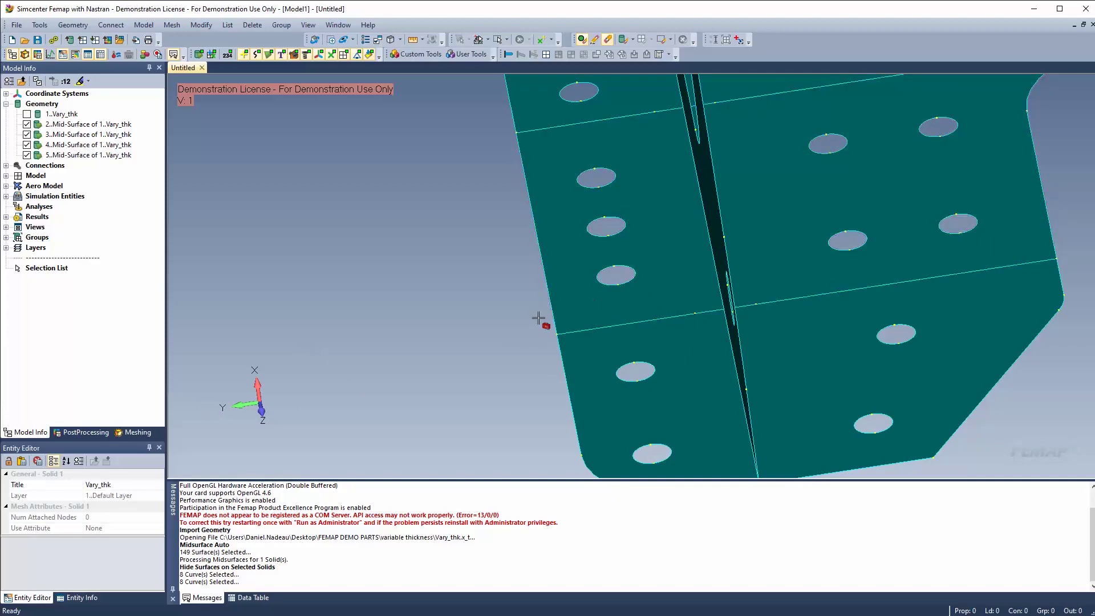
{"action": "middle_click_drag", "start_coordinate": [538, 318], "coordinate": [594, 313]}
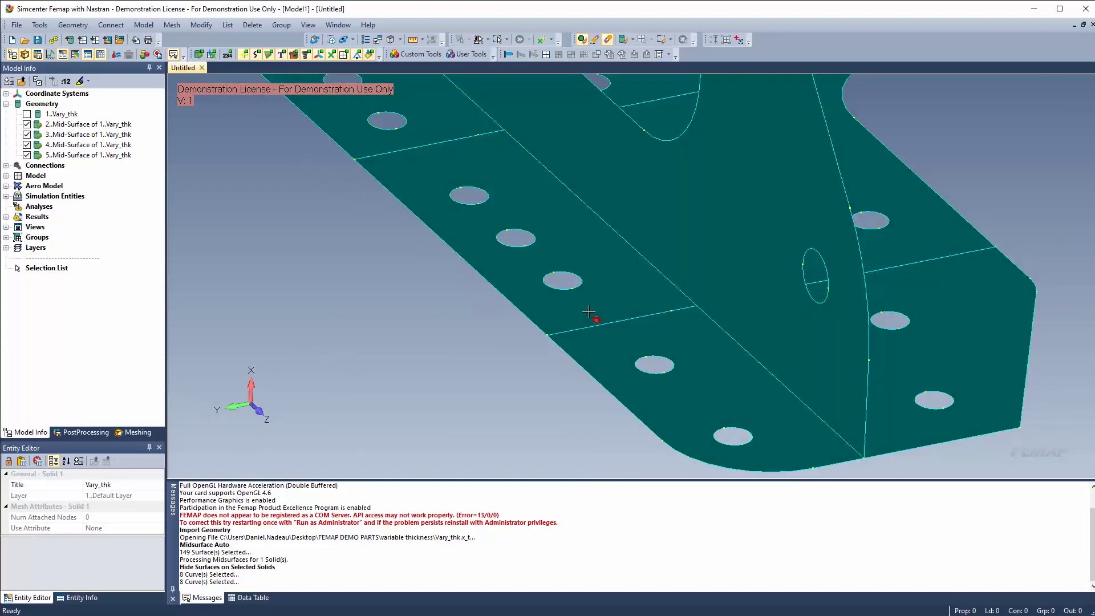
Delete the unwanted flange-edge point using Feature Removal with Feature Type set to Point
{"action": "left_click", "coordinate": [140, 432]}
{"action": "left_click", "coordinate": [41, 105]}
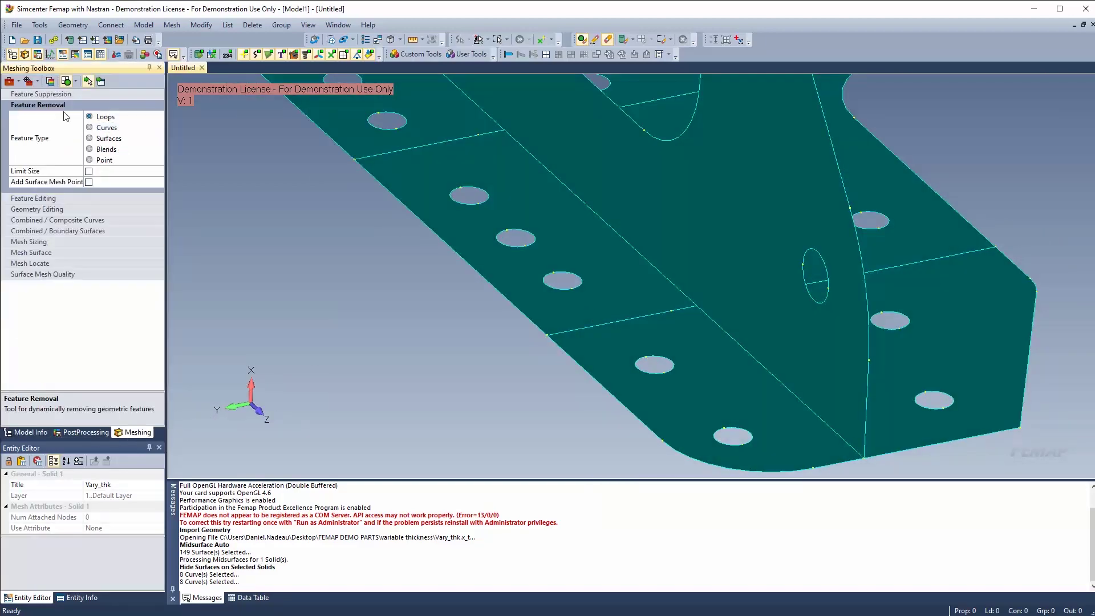
{"action": "left_click", "coordinate": [90, 160]}
{"action": "left_click", "coordinate": [674, 312]}
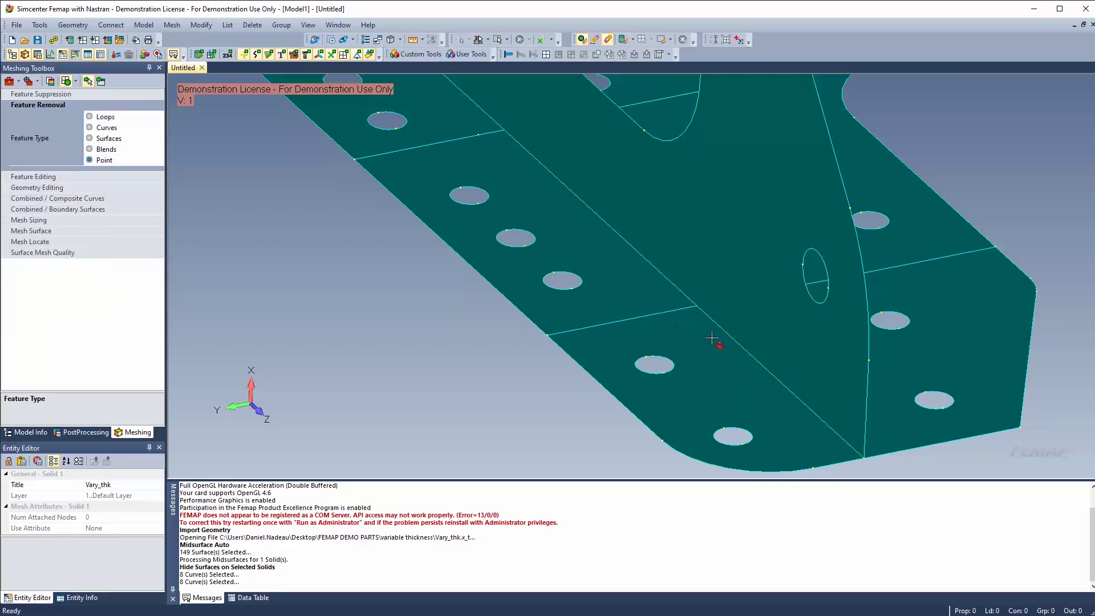
{"action": "middle_click_drag", "start_coordinate": [840, 279], "coordinate": [829, 283]}
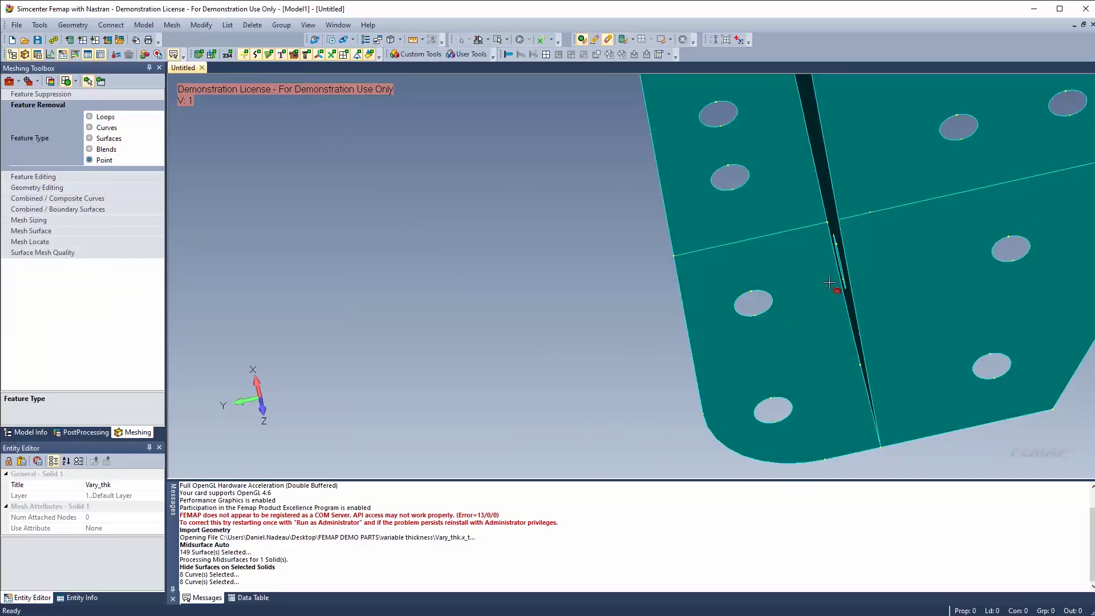
{"action": "scroll", "coordinate": [933, 228], "scroll_direction": "down", "scroll_amount": 4}
{"action": "middle_click_drag", "start_coordinate": [949, 175], "coordinate": [549, 254], "text": "ctrl"}
{"action": "scroll", "coordinate": [403, 242], "scroll_direction": "up", "scroll_amount": 4}
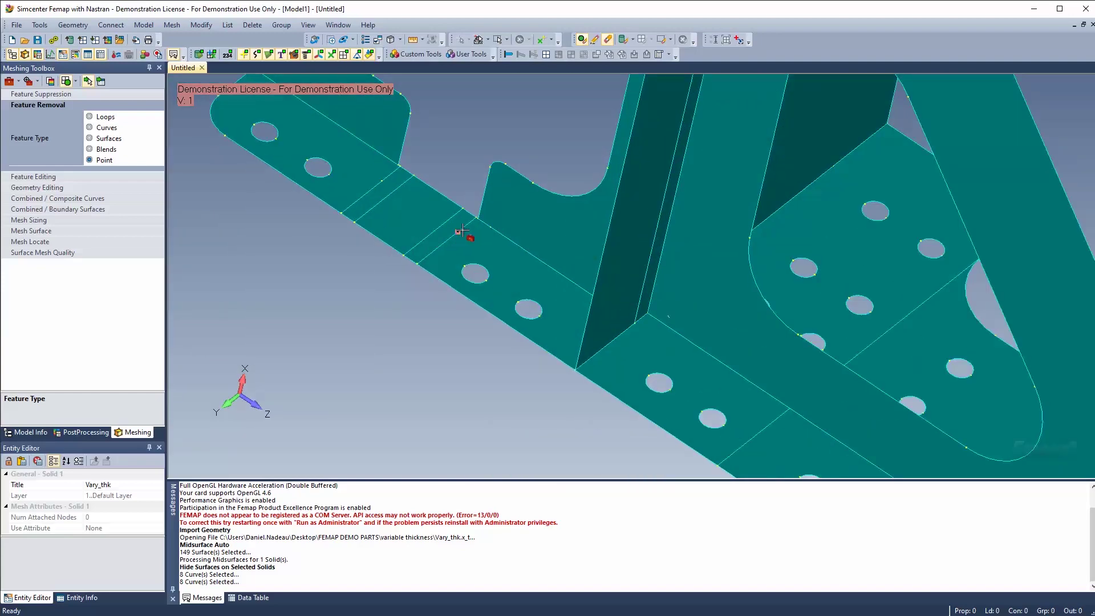
{"action": "scroll", "coordinate": [378, 234], "scroll_direction": "down", "scroll_amount": 4}
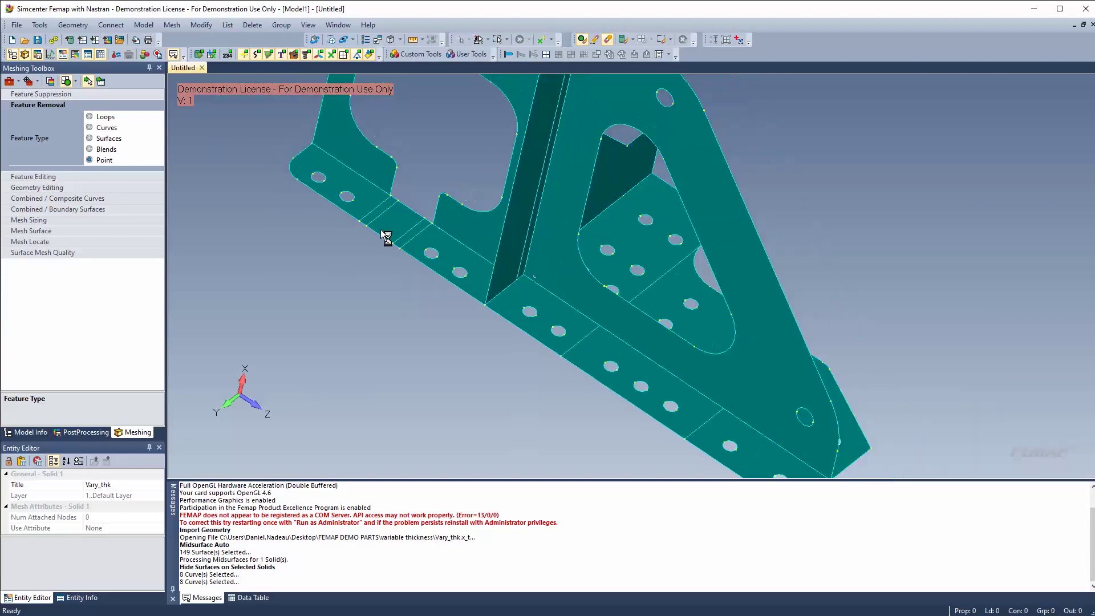
{"action": "middle_click_drag", "start_coordinate": [367, 237], "coordinate": [556, 304]}
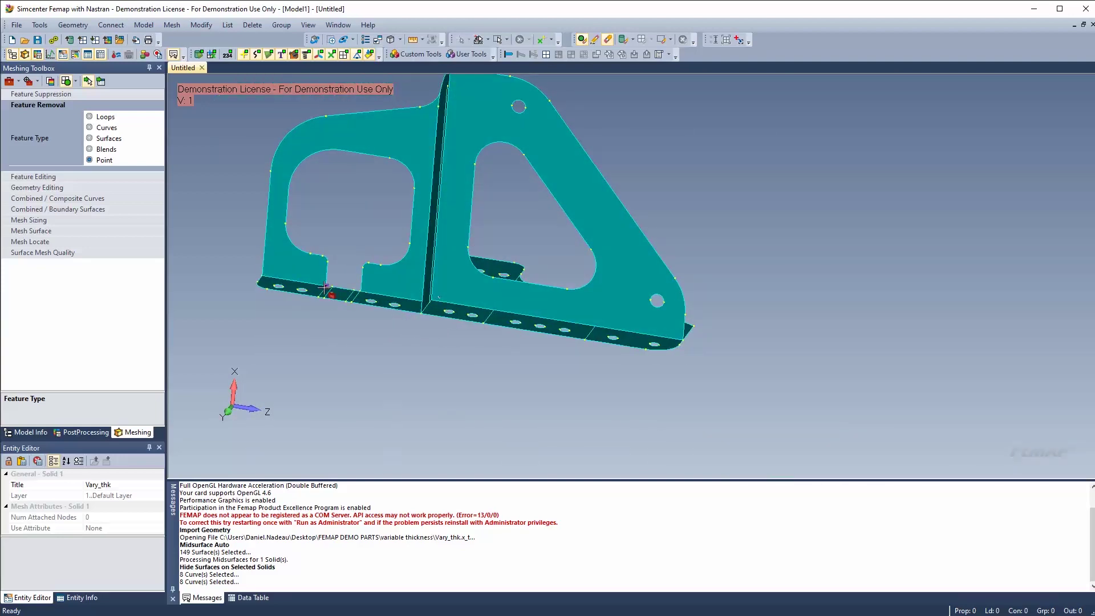
{"action": "middle_click_drag", "start_coordinate": [335, 336], "coordinate": [405, 394], "text": "ctrl"}
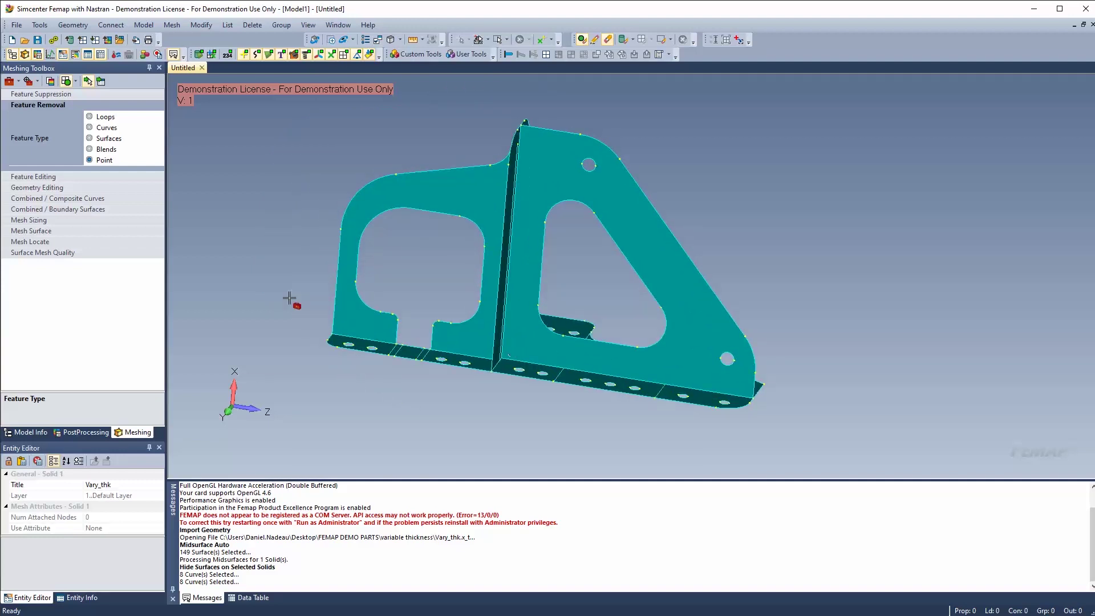
Select all visible midsurfaces for Midsurface Mesh Attributes
{"action": "left_click", "coordinate": [73, 24]}
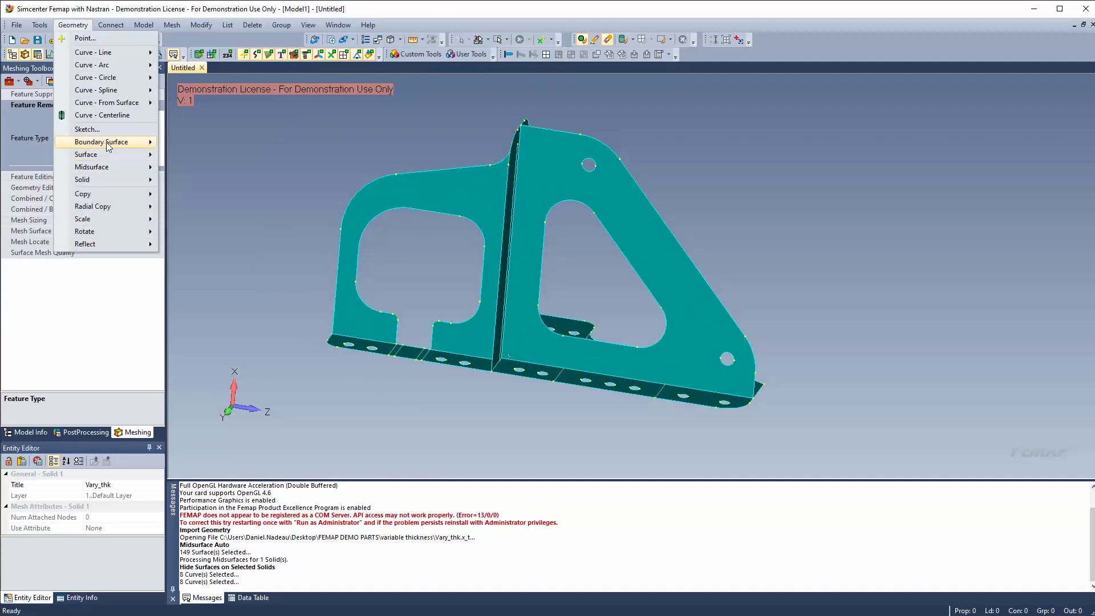
{"action": "mouse_move", "coordinate": [106, 167]}
{"action": "left_click", "coordinate": [234, 298]}
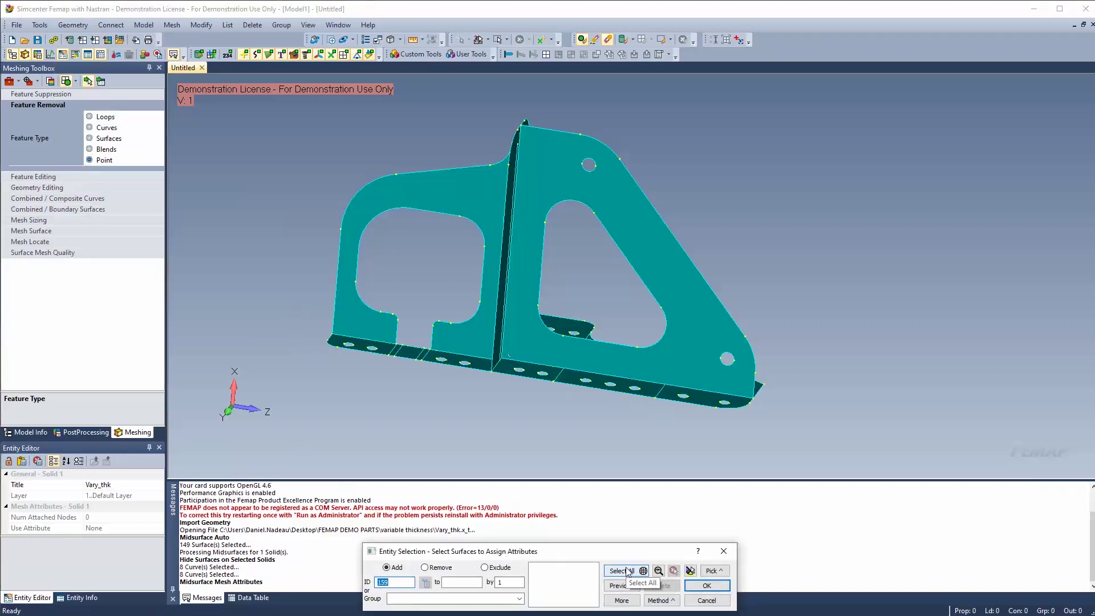
{"action": "left_click", "coordinate": [658, 571]}
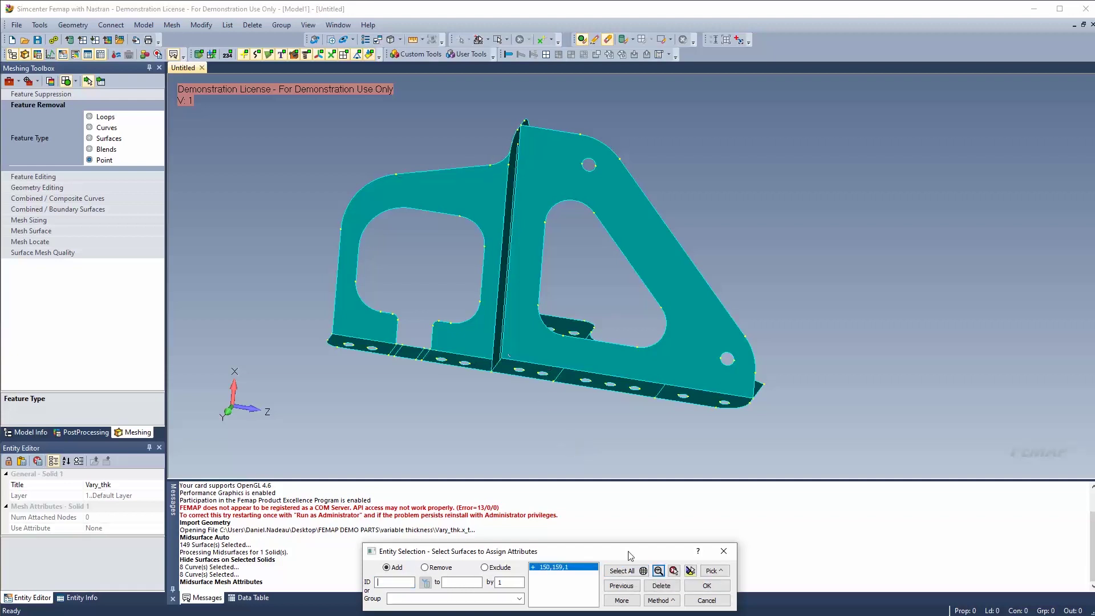
{"action": "left_click", "coordinate": [706, 586]}
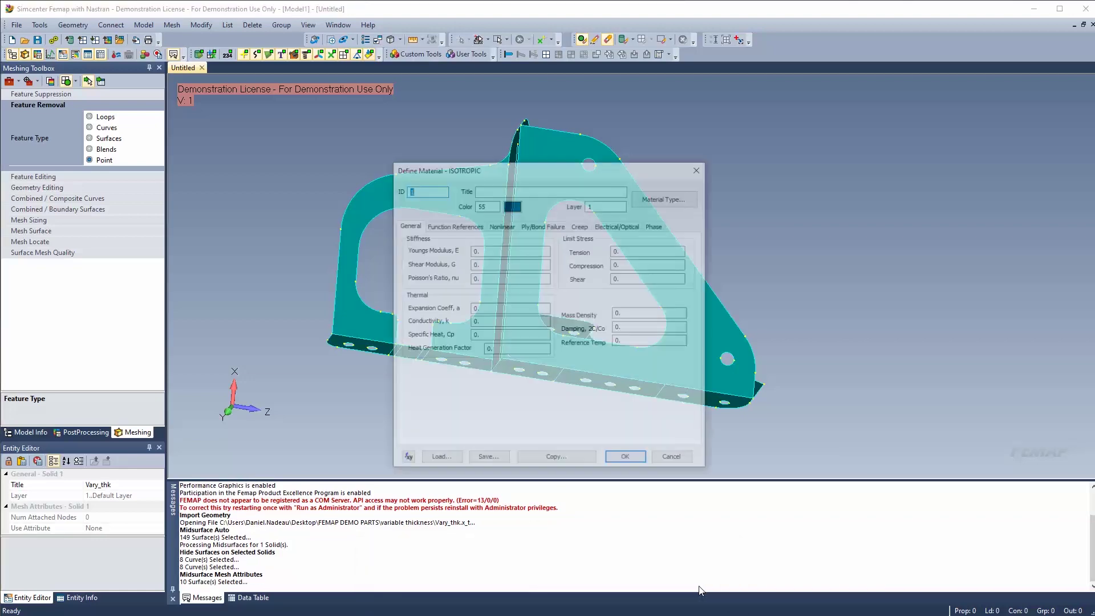
Load AISI 4340 Steel from the library and consolidate properties by thickness with 0.1 tolerance
{"action": "left_click", "coordinate": [440, 460]}
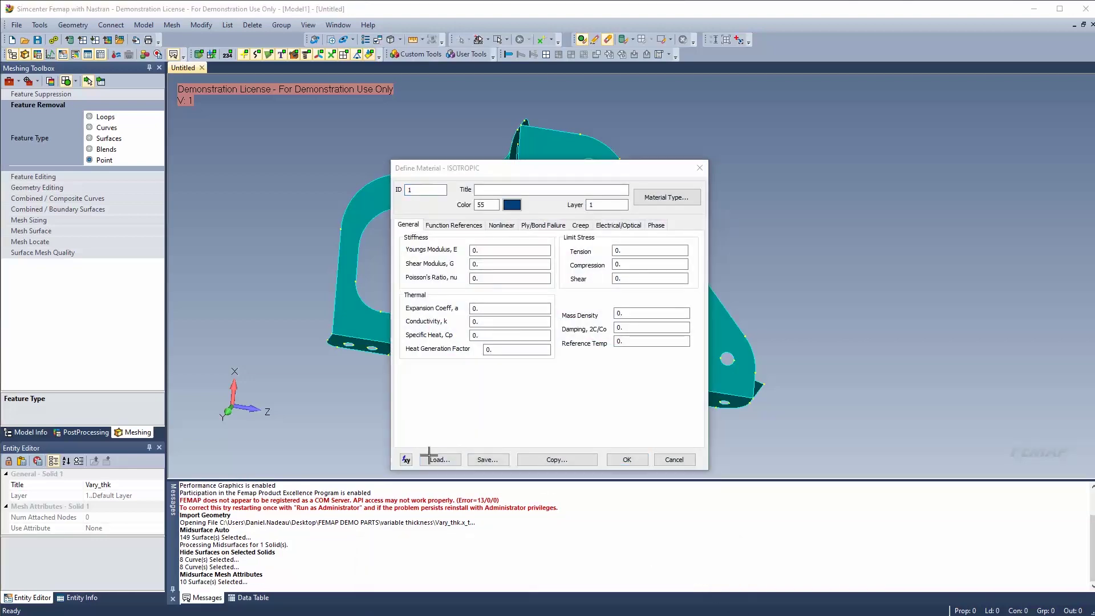
{"action": "left_click", "coordinate": [501, 309]}
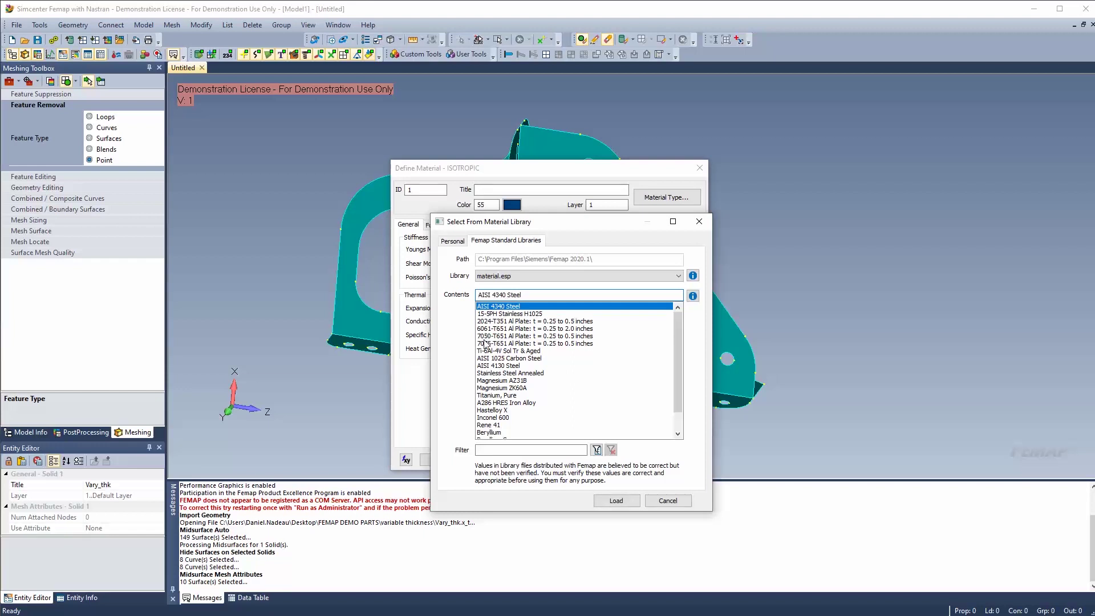
{"action": "left_click", "coordinate": [607, 502]}
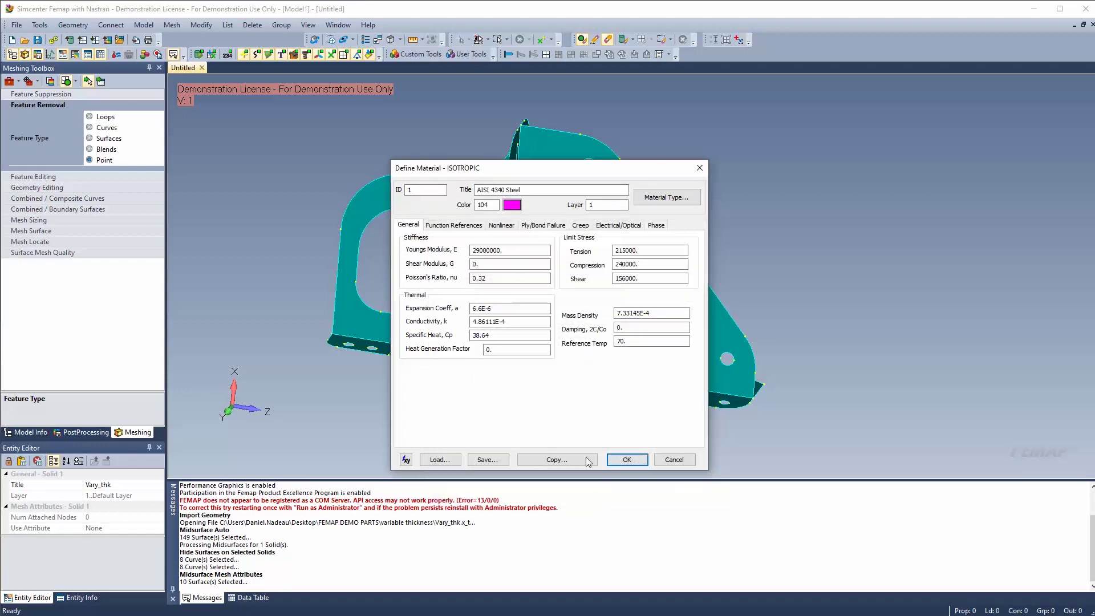
{"action": "left_click", "coordinate": [627, 460]}
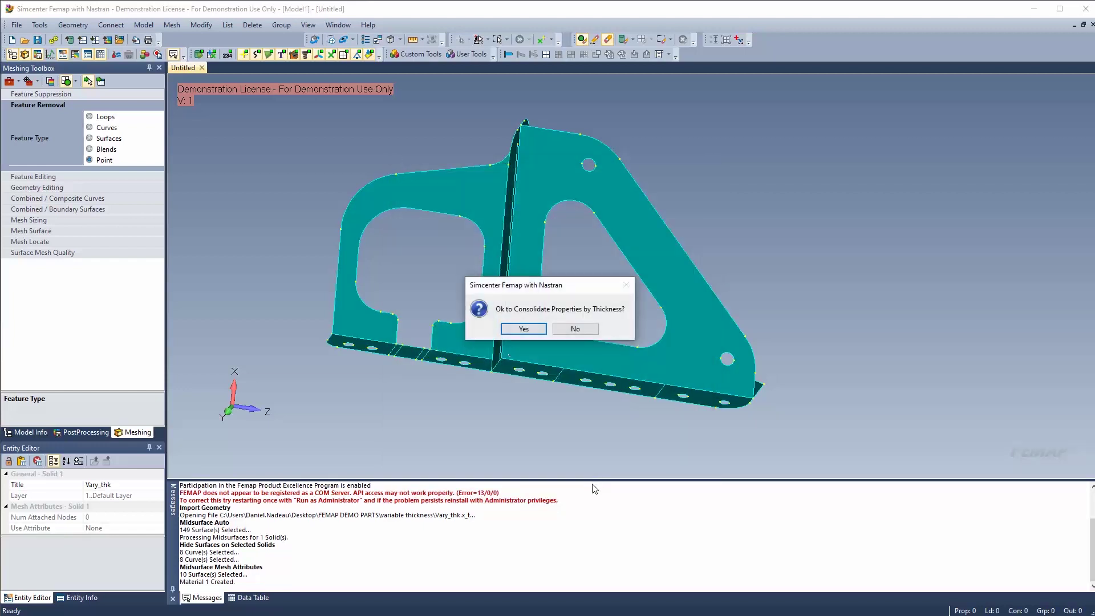
{"action": "left_click", "coordinate": [521, 330]}
{"action": "left_click", "coordinate": [596, 581]}
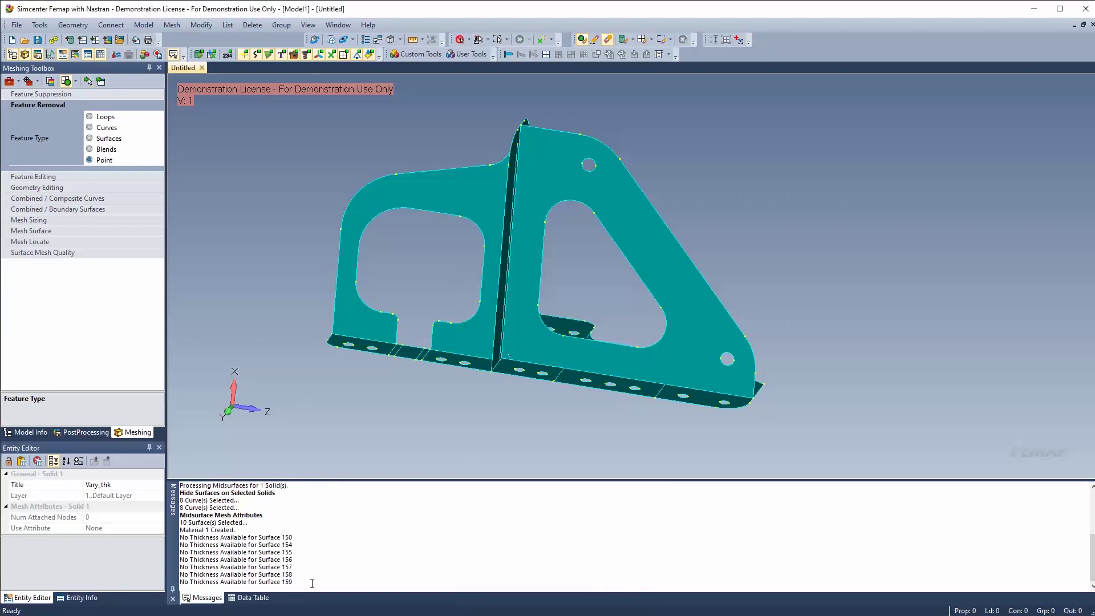
{"action": "left_click_drag", "start_coordinate": [312, 583], "coordinate": [153, 536]}
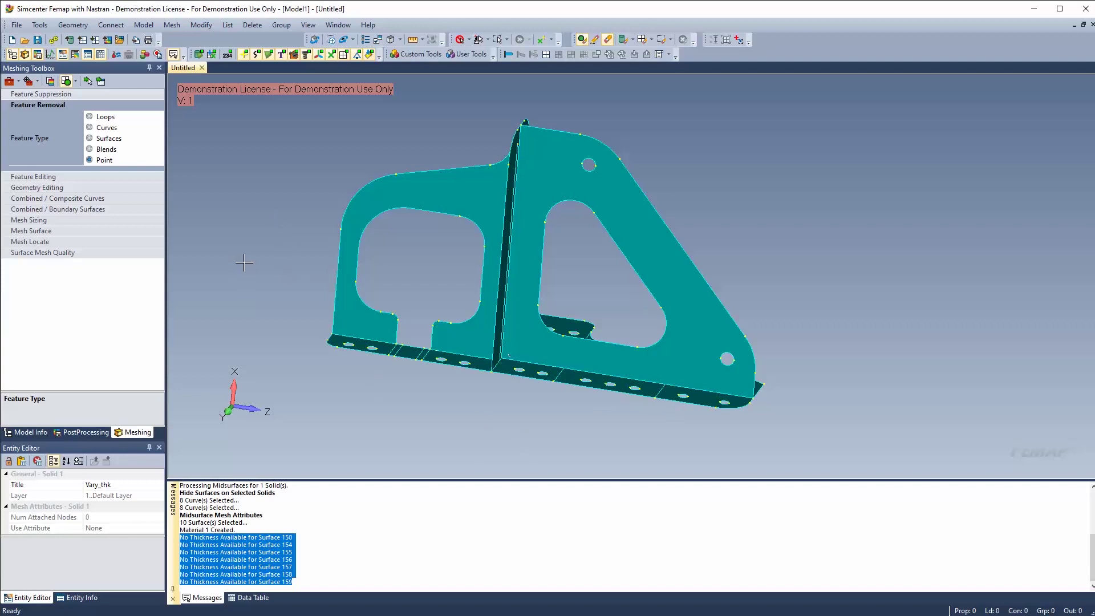
Select all surfaces except 151, 152 and 153 for Attributes On Surface
{"action": "left_click", "coordinate": [172, 26]}
{"action": "mouse_move", "coordinate": [217, 50]}
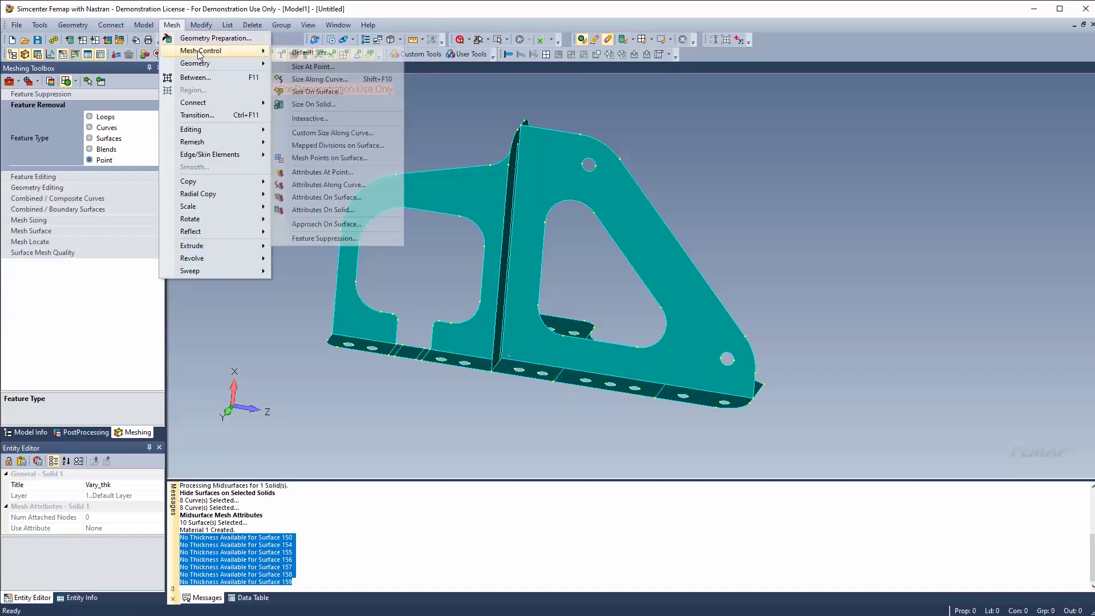
{"action": "left_click", "coordinate": [328, 197]}
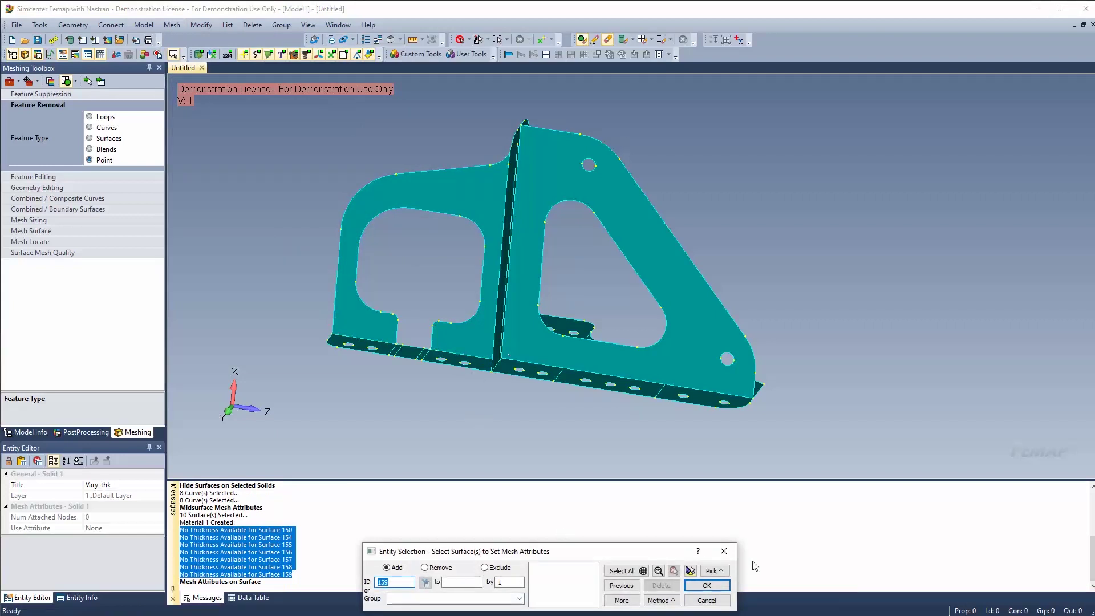
{"action": "left_click", "coordinate": [645, 571]}
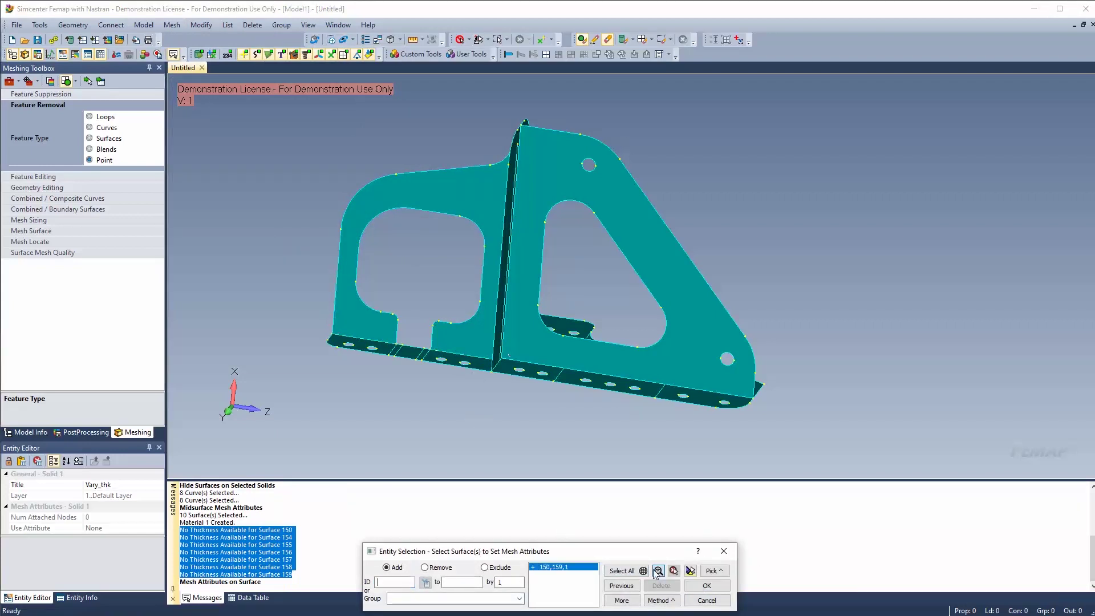
{"action": "left_click", "coordinate": [424, 567]}
{"action": "left_click", "coordinate": [424, 238]}
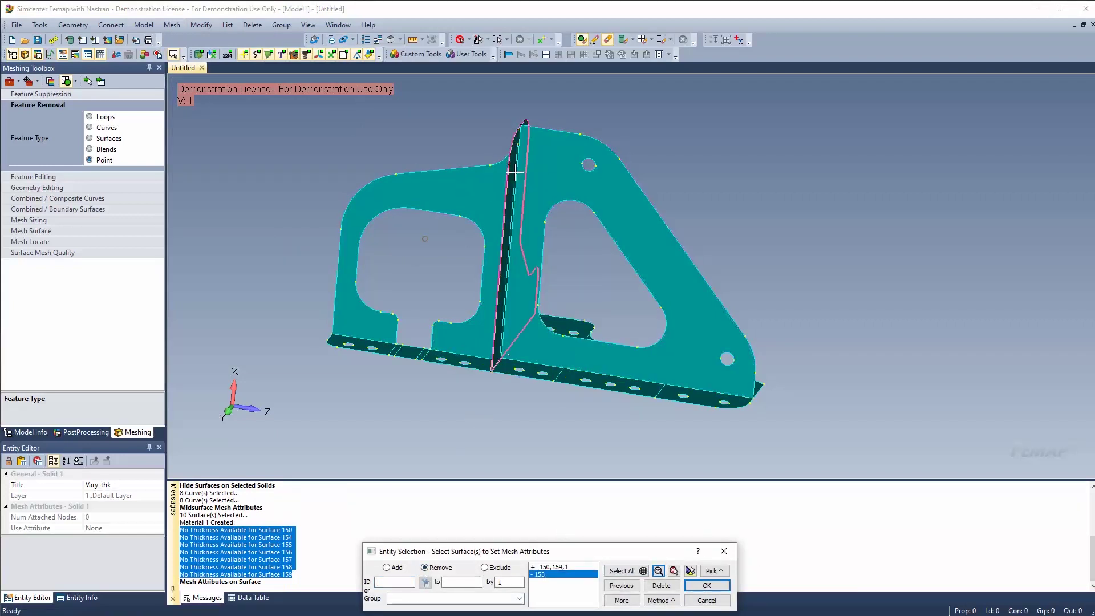
{"action": "left_click", "coordinate": [522, 226]}
{"action": "left_click", "coordinate": [637, 262]}
{"action": "left_click", "coordinate": [690, 571]}
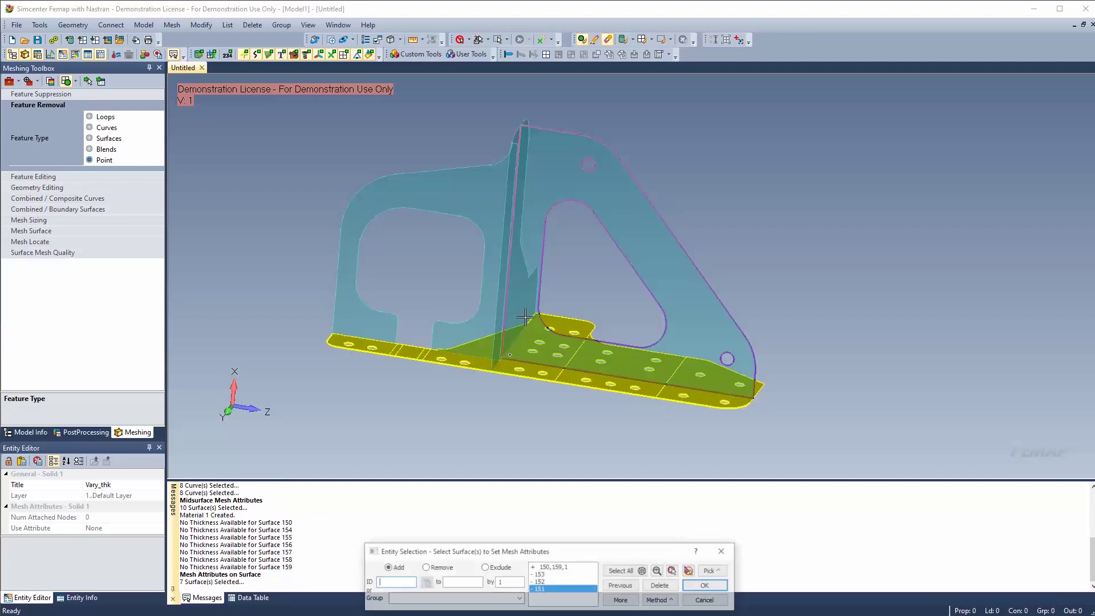
{"action": "left_click", "coordinate": [706, 585]}
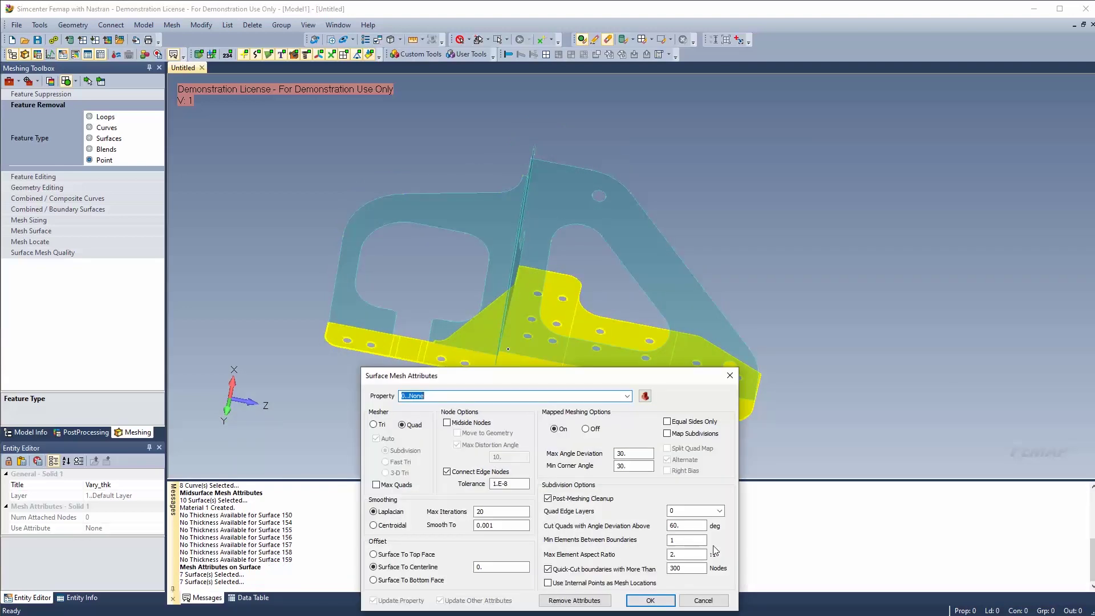
Create plate property BASE with thickness 0.225 and apply it to those surfaces
{"action": "left_click", "coordinate": [641, 395]}
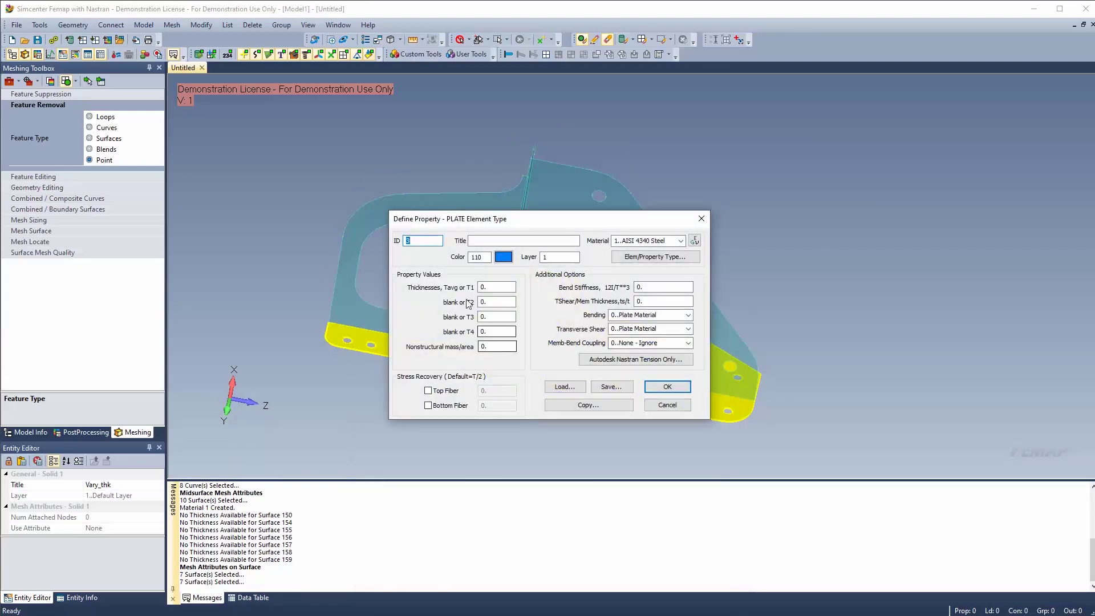
{"action": "left_click", "coordinate": [525, 241]}
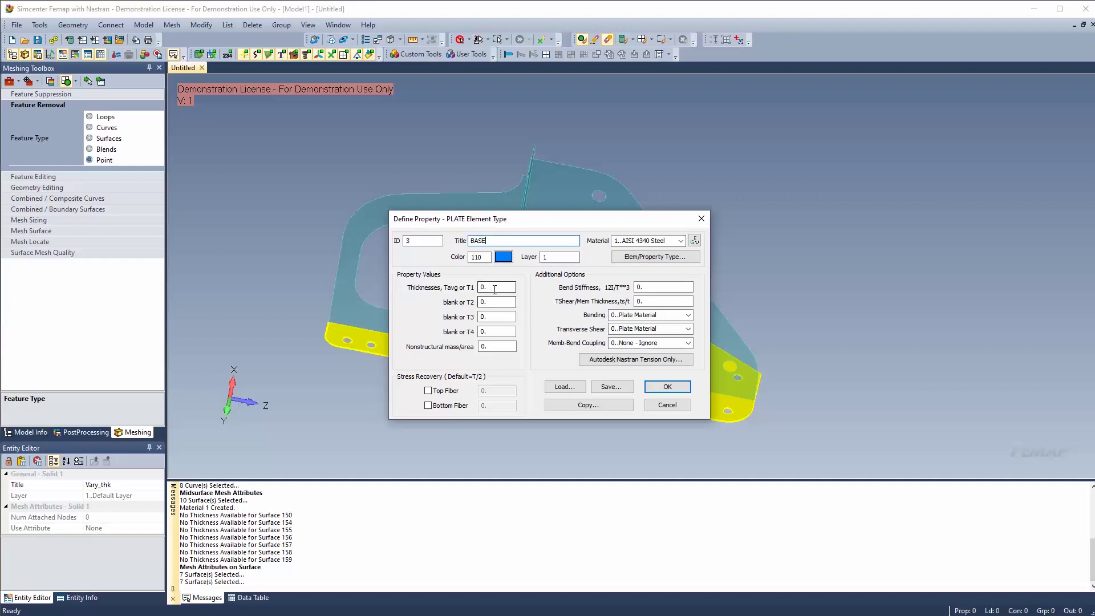
{"action": "left_click_drag", "start_coordinate": [495, 288], "coordinate": [445, 284]}
{"action": "type", "text": "0.225"}
{"action": "left_click", "coordinate": [670, 388]}
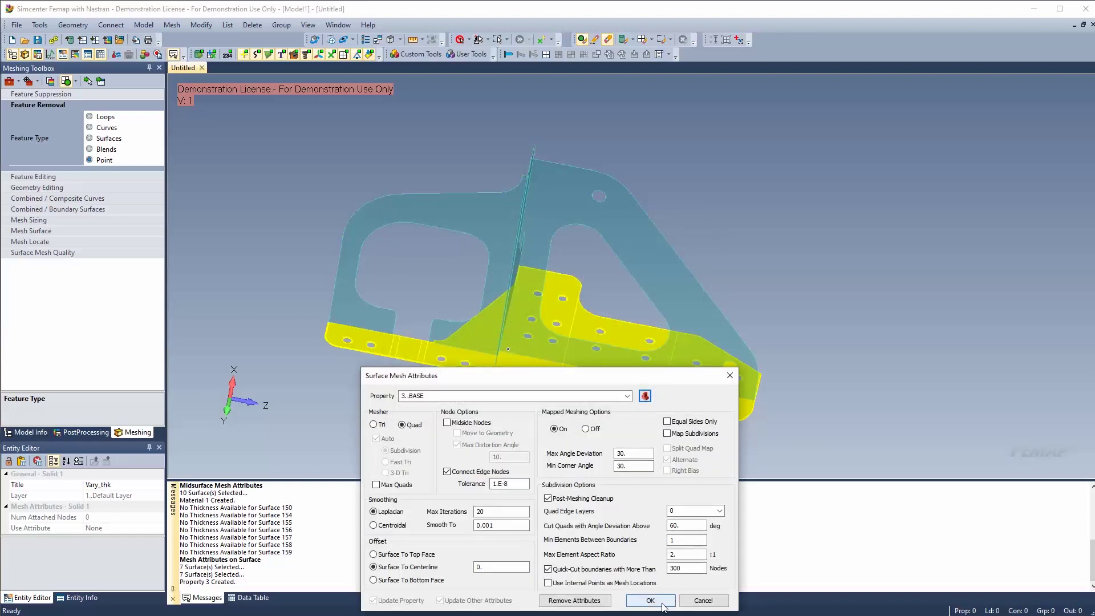
{"action": "left_click", "coordinate": [662, 604]}
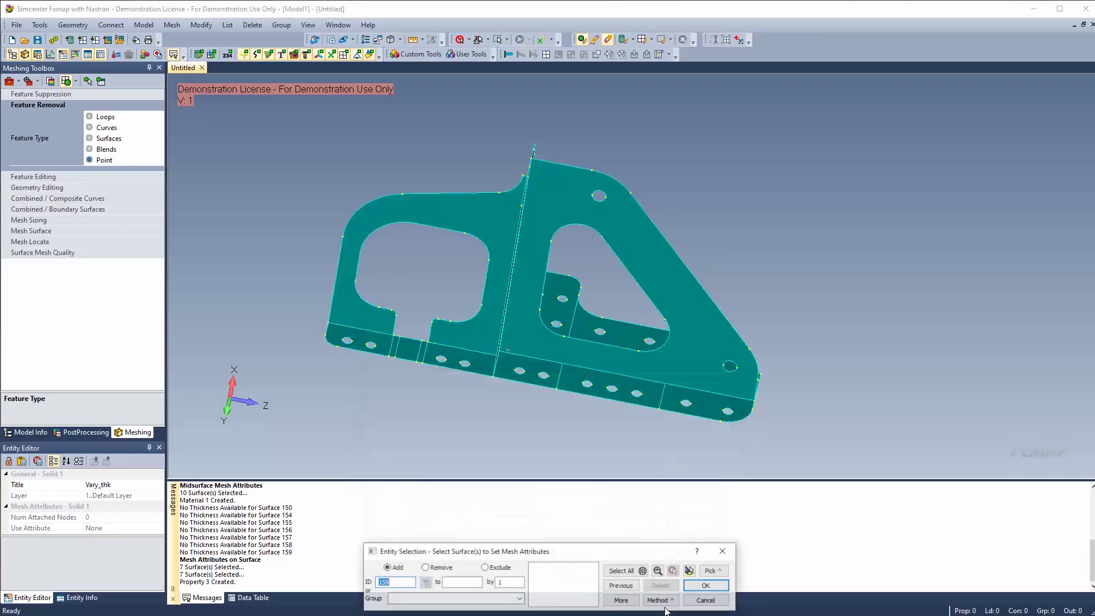
{"action": "left_click", "coordinate": [706, 600]}
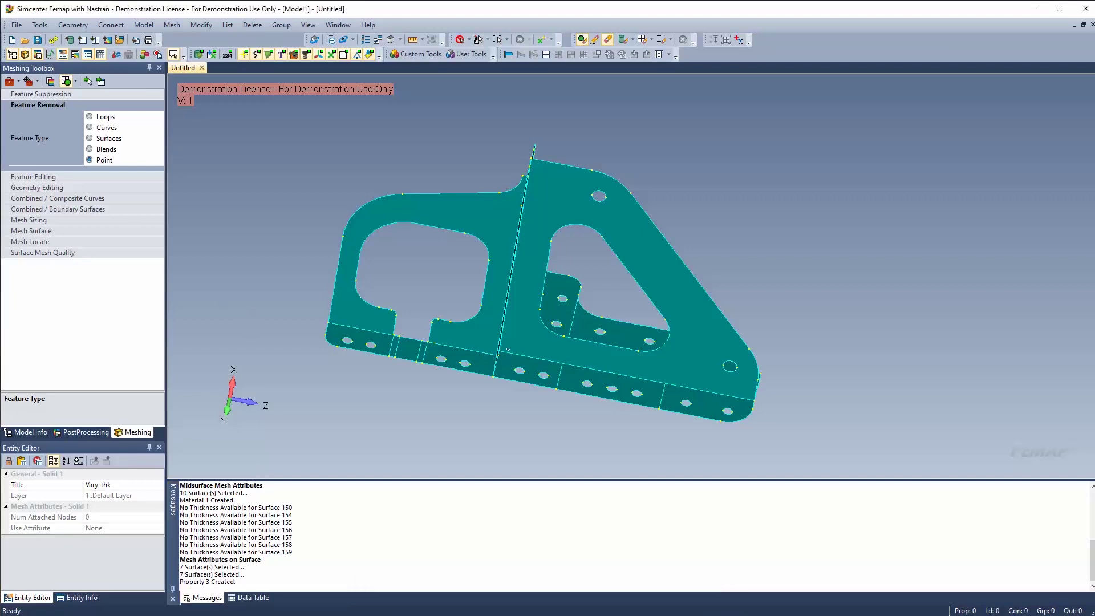
Expand Model > Properties and highlight the surfaces of Mid-Surface t=0.1375 and BASE
{"action": "left_click", "coordinate": [31, 432]}
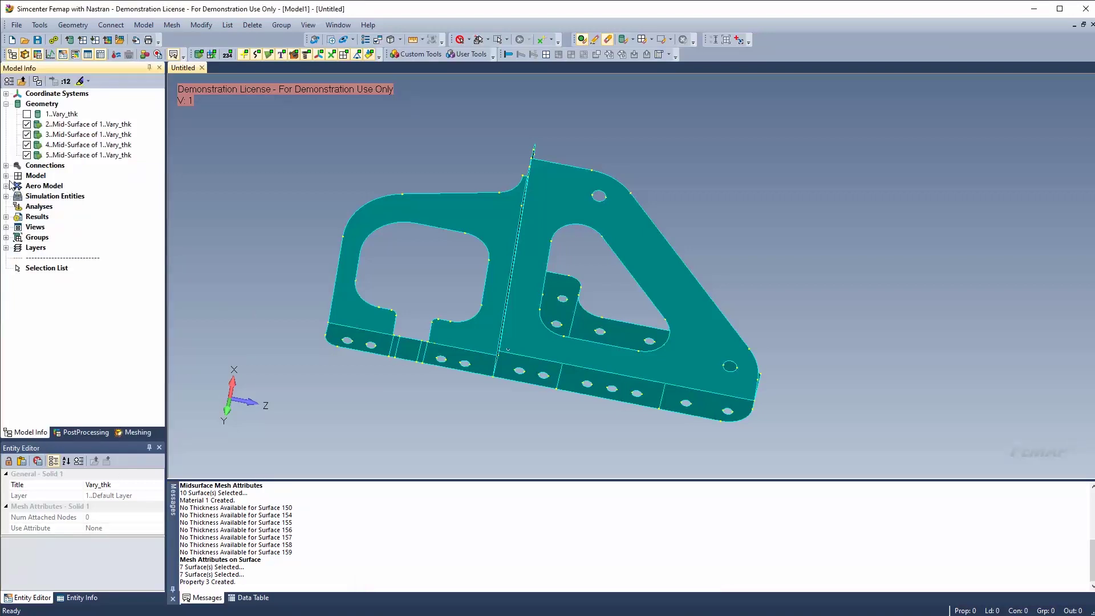
{"action": "left_click", "coordinate": [6, 175]}
{"action": "left_click", "coordinate": [16, 206]}
{"action": "left_click", "coordinate": [80, 216]}
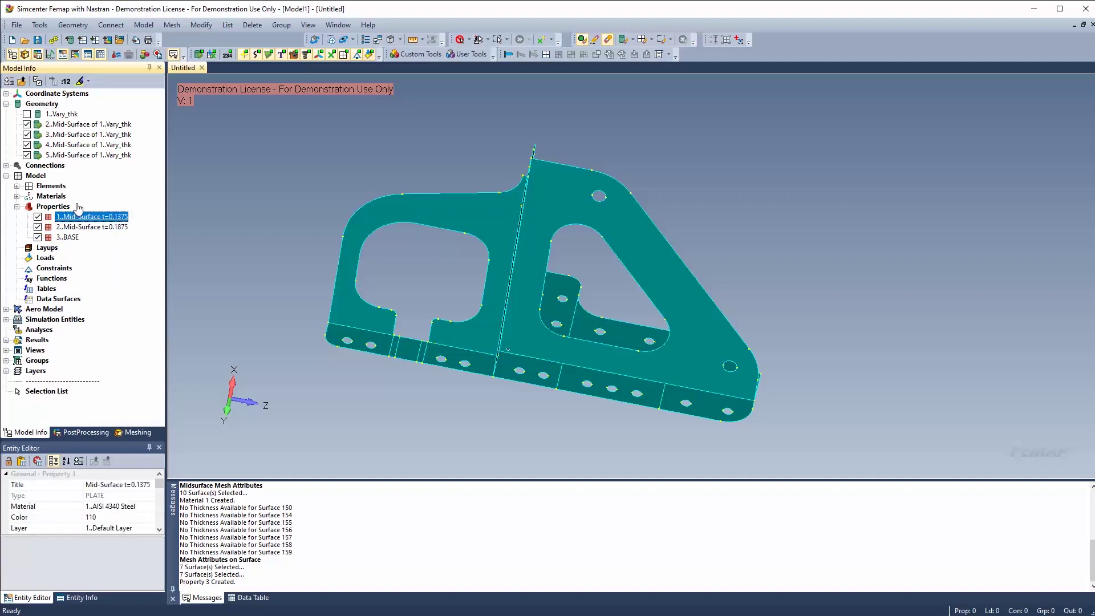
{"action": "left_click", "coordinate": [80, 81]}
{"action": "middle_click_drag", "start_coordinate": [502, 241], "coordinate": [464, 213]}
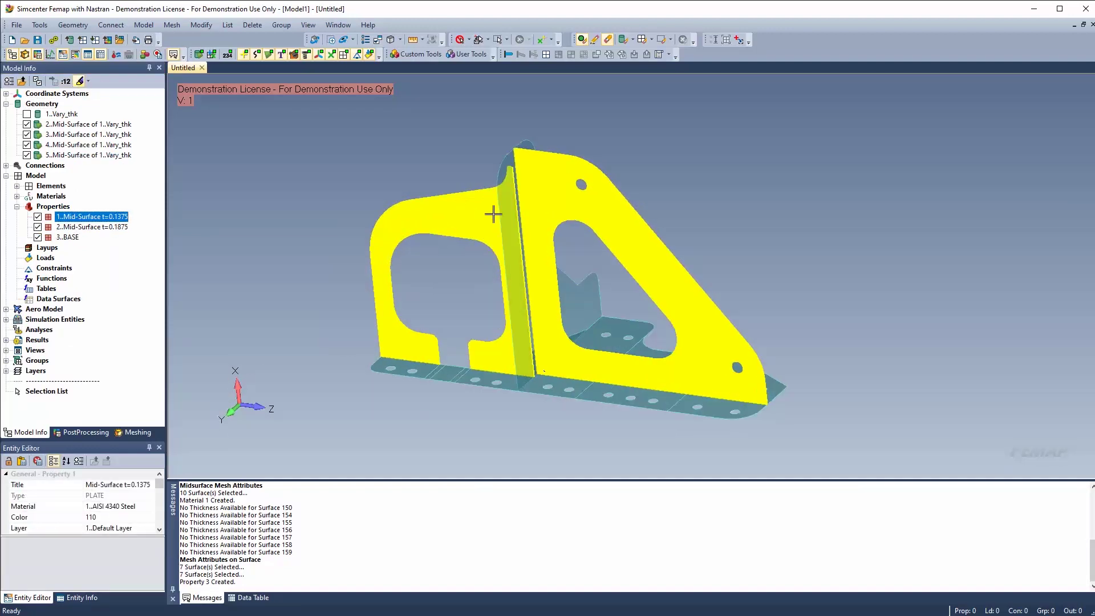
{"action": "left_click", "coordinate": [68, 237]}
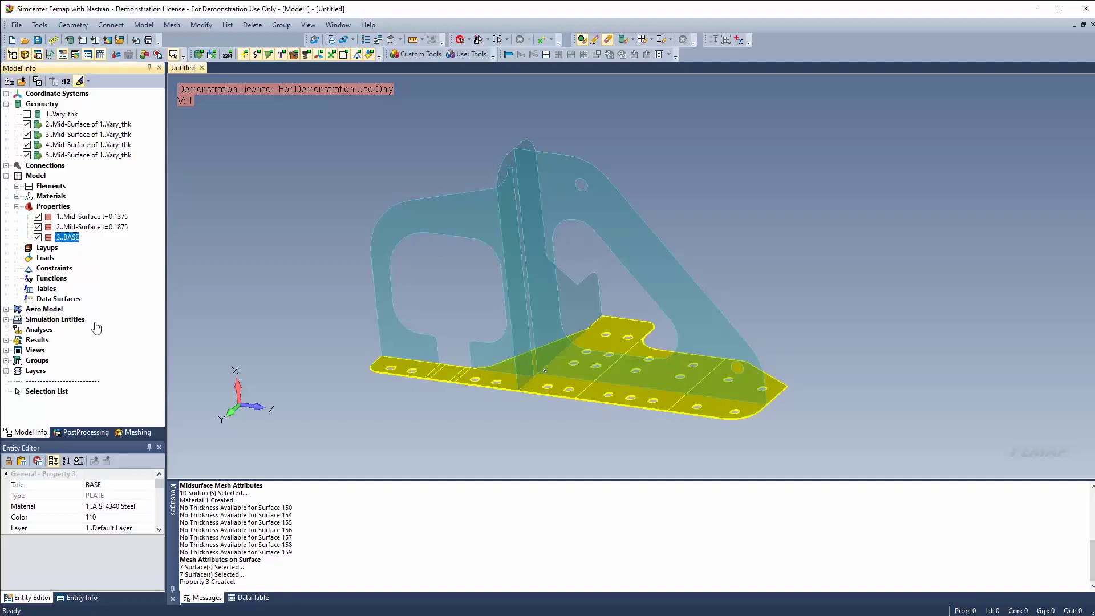
{"action": "left_click", "coordinate": [255, 178]}
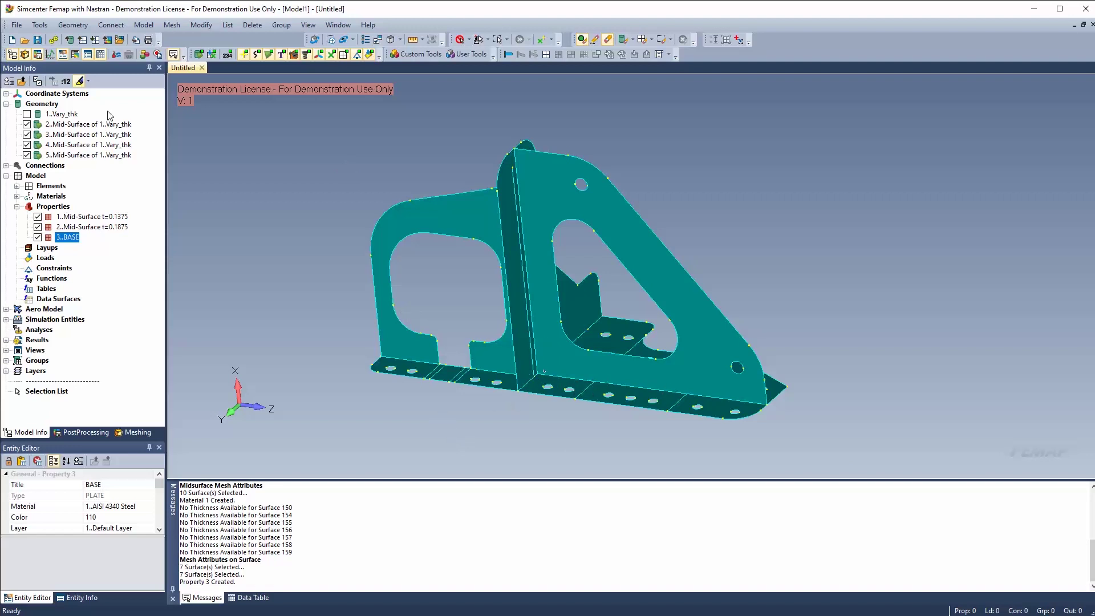
Non-Manifold Add the four midsurface solids into one General Body Add solid, then show the Meshing Toolbox
{"action": "left_click", "coordinate": [72, 25]}
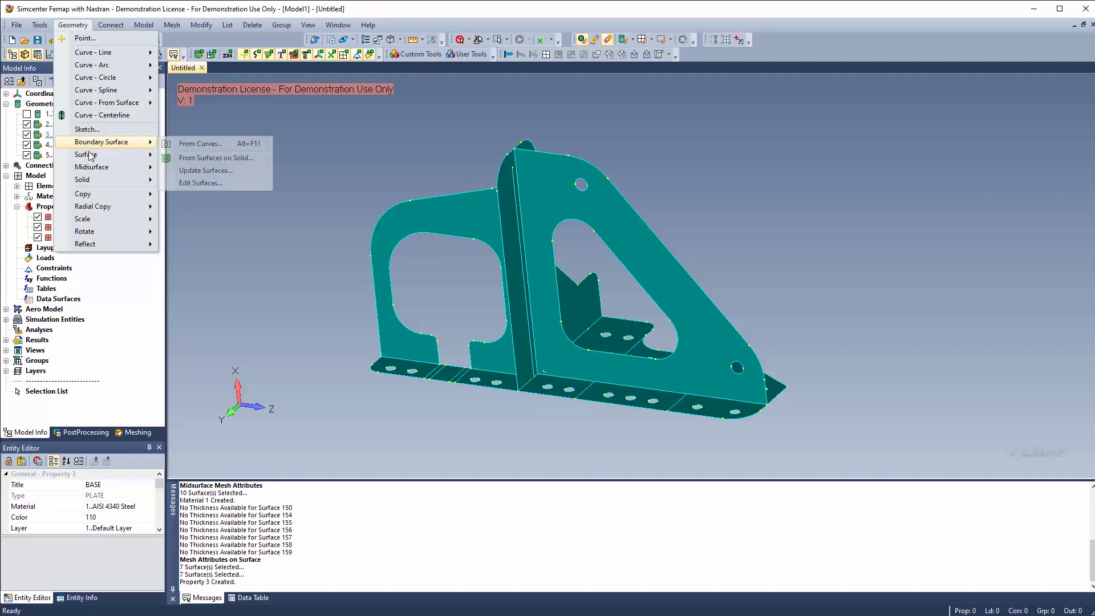
{"action": "mouse_move", "coordinate": [90, 155]}
{"action": "left_click", "coordinate": [246, 331]}
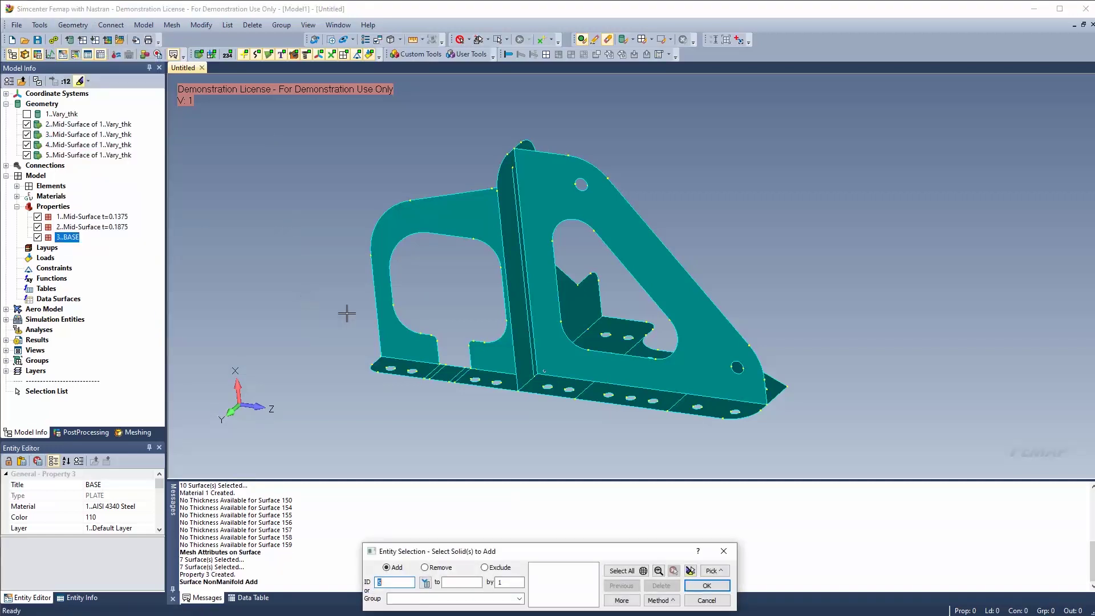
{"action": "scroll", "coordinate": [346, 313], "scroll_direction": "down", "scroll_amount": 1}
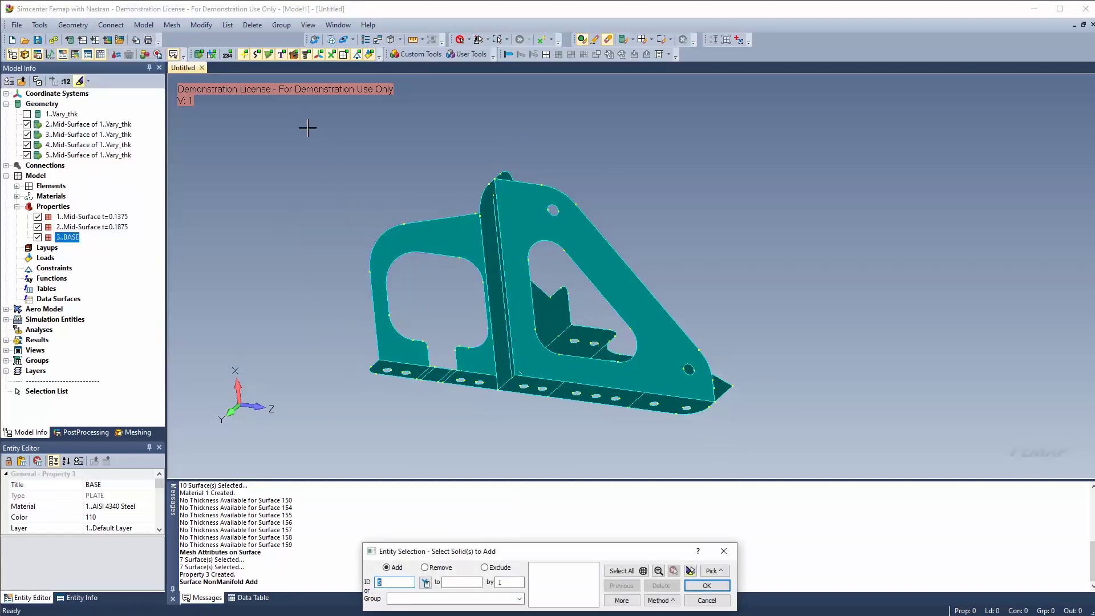
{"action": "left_click_drag", "start_coordinate": [613, 299], "coordinate": [770, 439]}
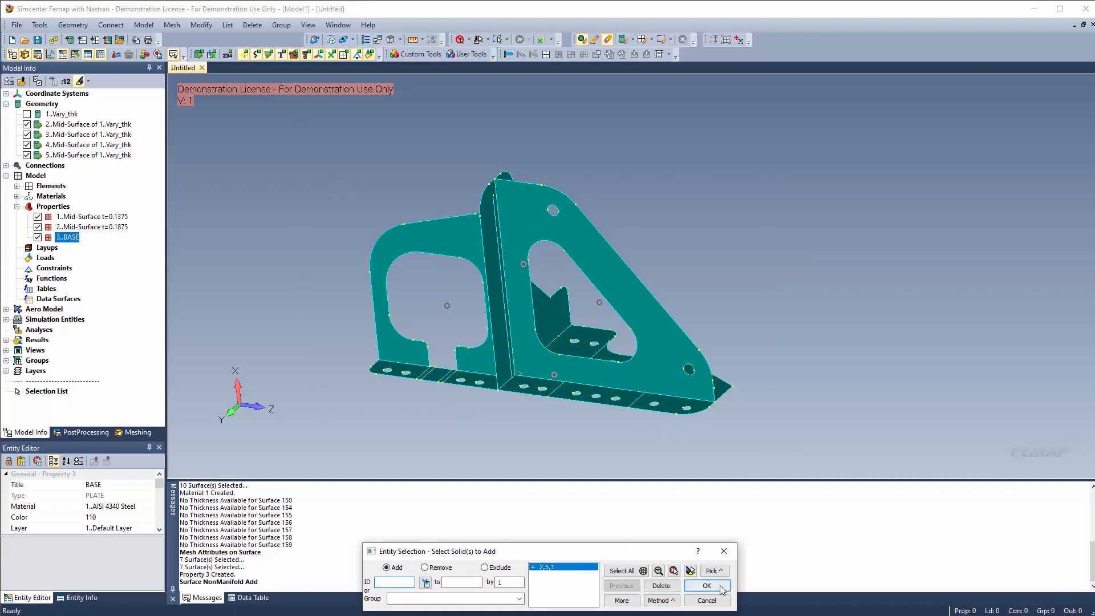
{"action": "left_click", "coordinate": [699, 586]}
{"action": "left_click", "coordinate": [610, 581]}
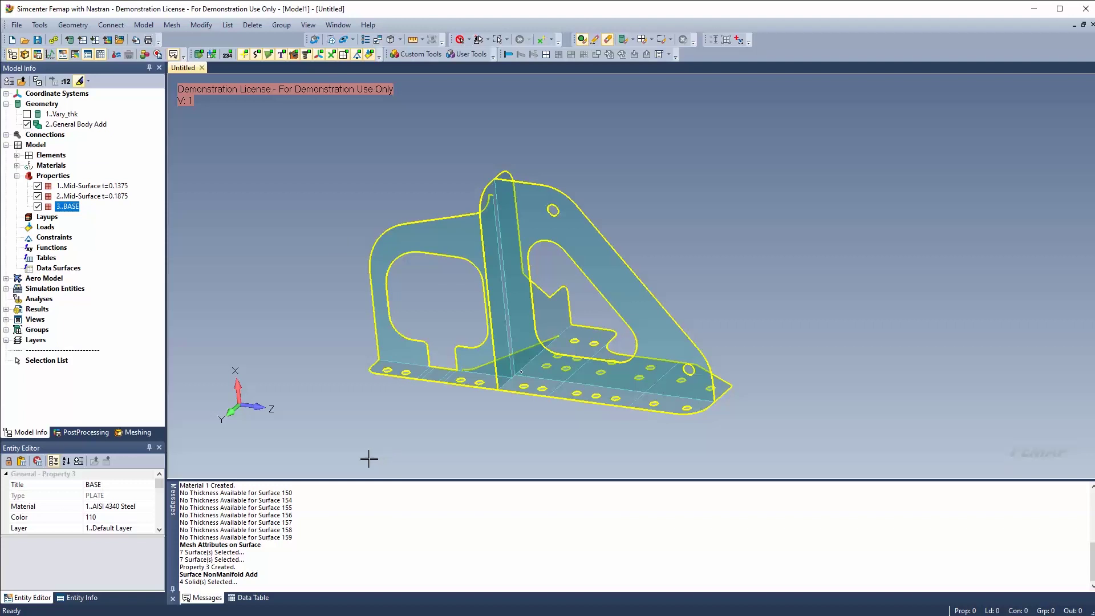
{"action": "key", "text": "ctrl+g"}
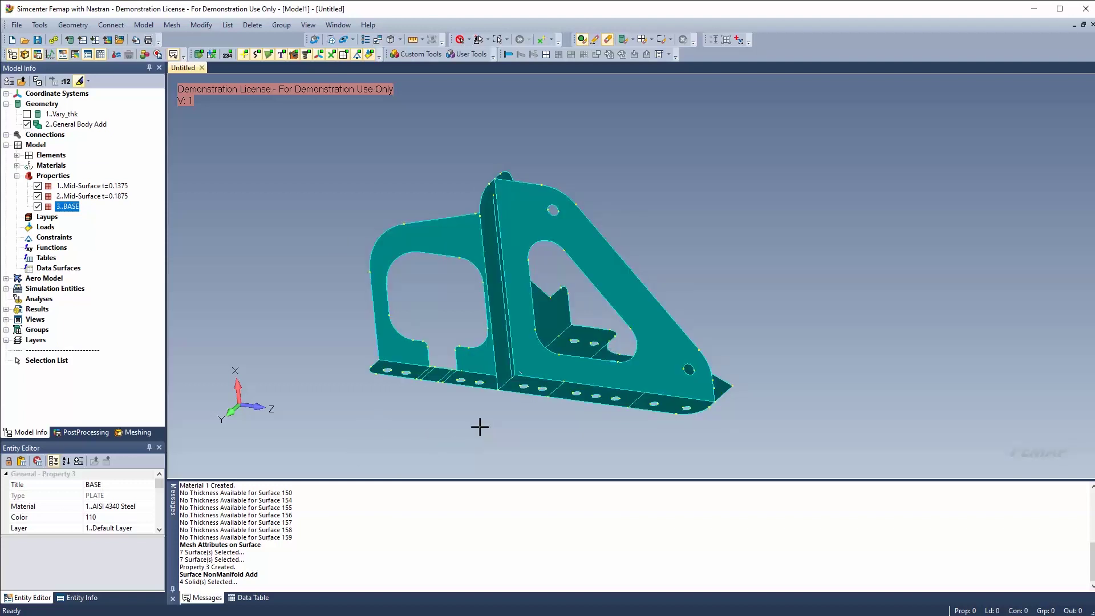
{"action": "left_click", "coordinate": [137, 432]}
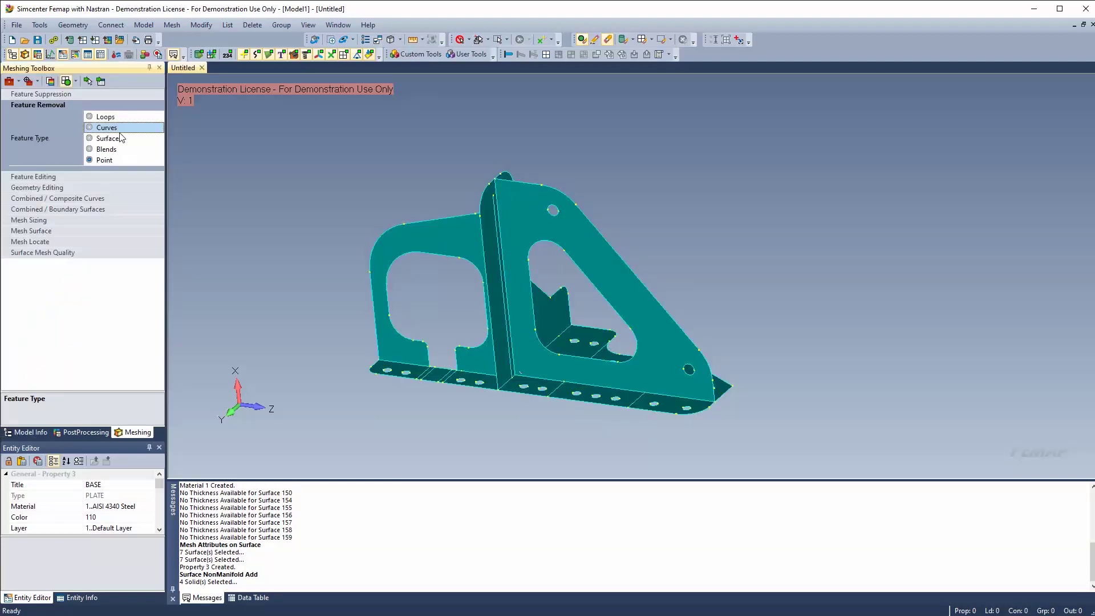
Mesh all 16 bracket midsurfaces with quad elements at size 0.12098, giving 3176 elements
{"action": "left_click", "coordinate": [52, 189]}
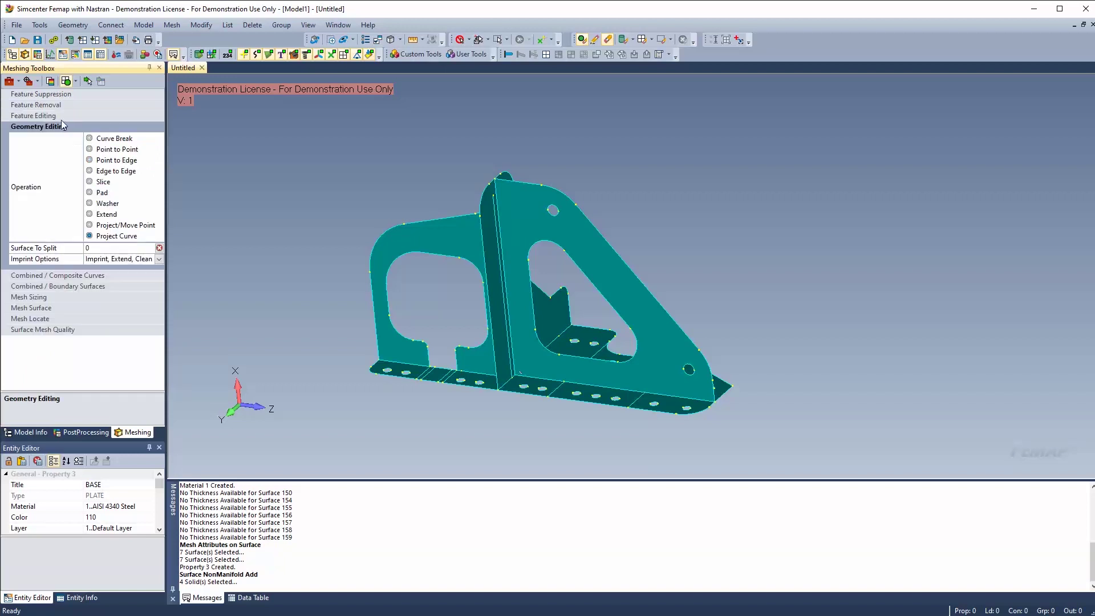
{"action": "left_click", "coordinate": [44, 308]}
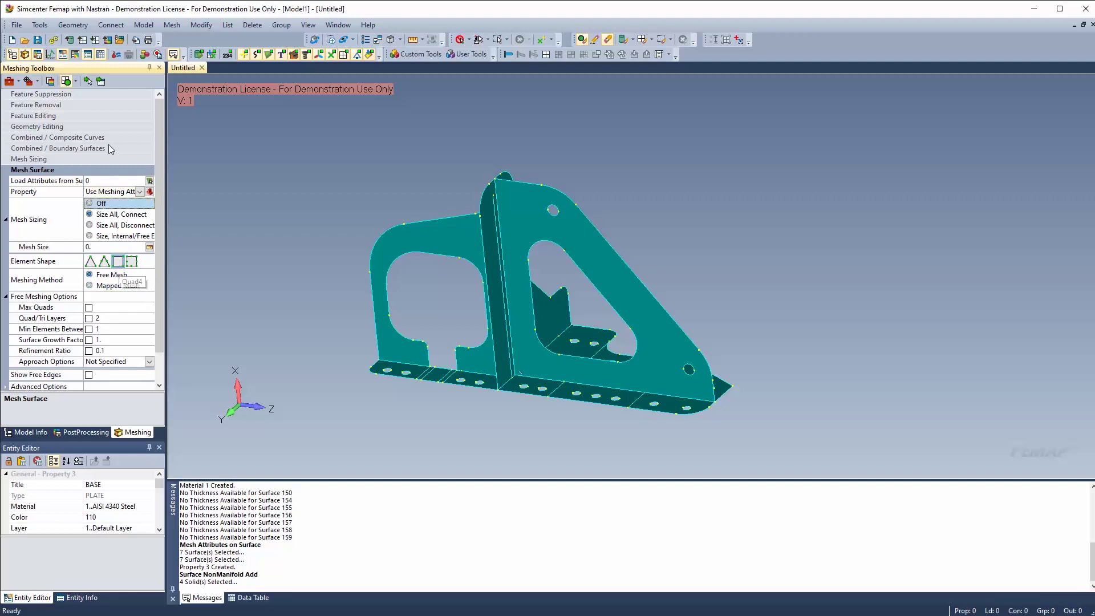
{"action": "left_click", "coordinate": [86, 83]}
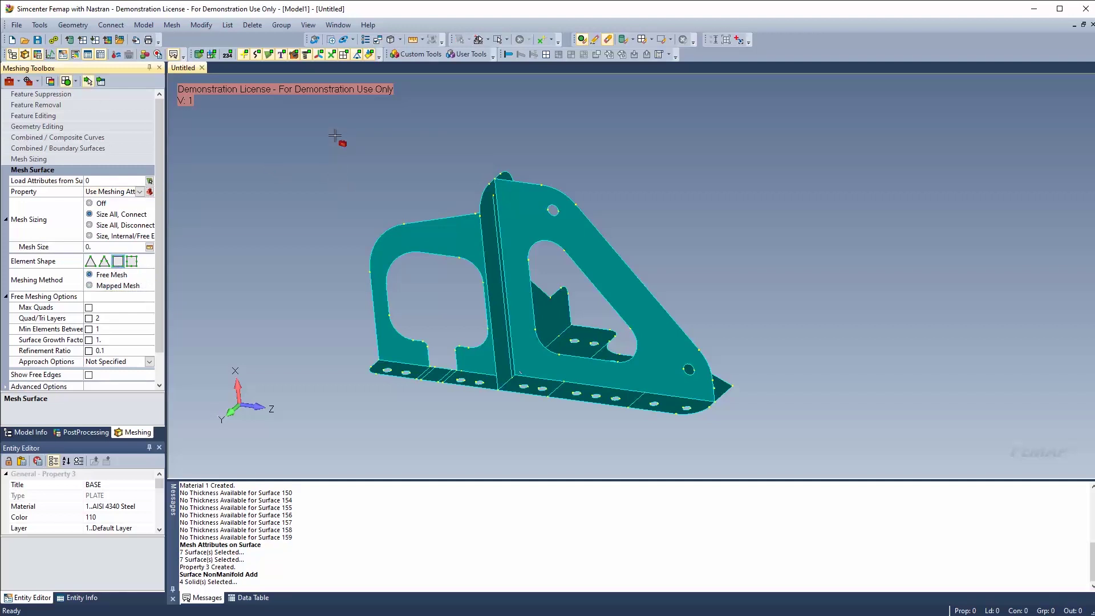
{"action": "left_click_drag", "start_coordinate": [317, 124], "coordinate": [811, 456]}
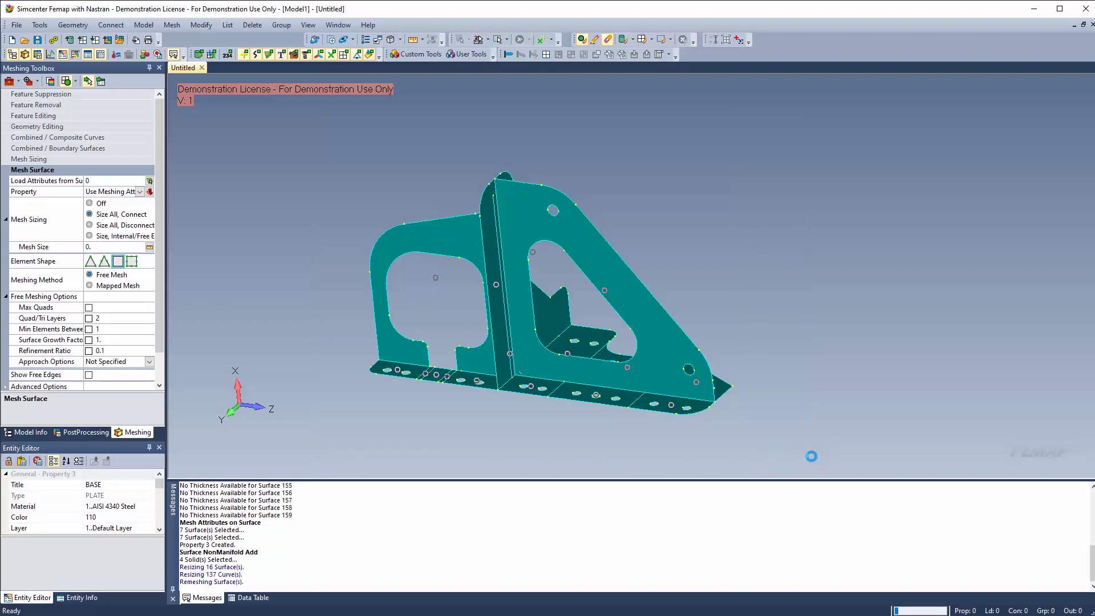
{"action": "scroll", "coordinate": [488, 391], "scroll_direction": "up", "scroll_amount": 6}
{"action": "middle_click_drag", "start_coordinate": [544, 385], "coordinate": [501, 435]}
Add washer rings (factor 1) around the side plate's upper hole and lower-right hole
{"action": "middle_click_drag", "start_coordinate": [714, 201], "coordinate": [607, 366], "text": "ctrl"}
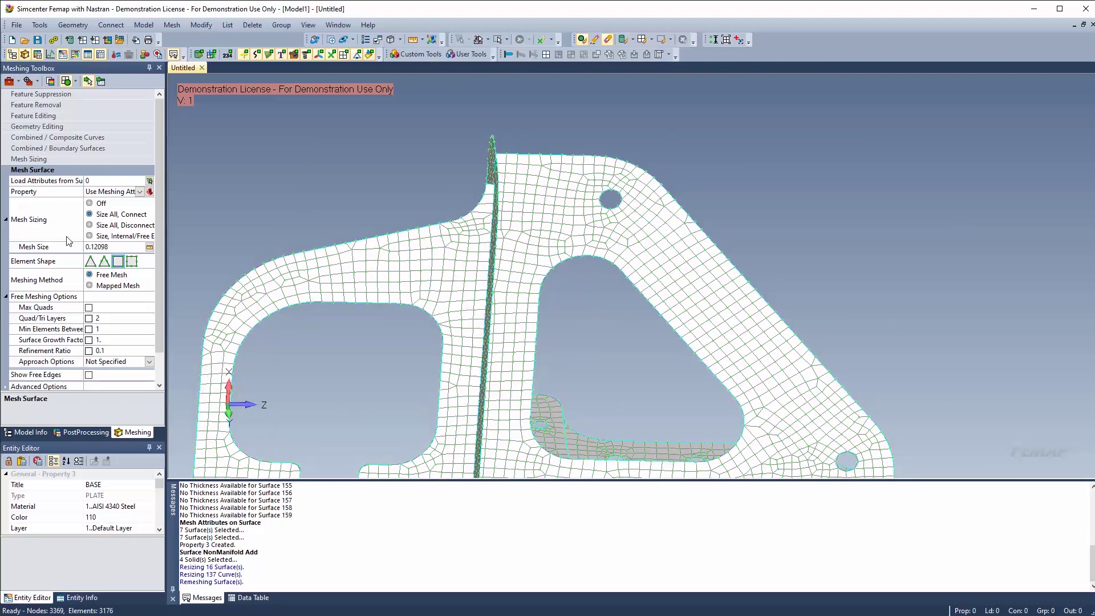
{"action": "left_click", "coordinate": [44, 130]}
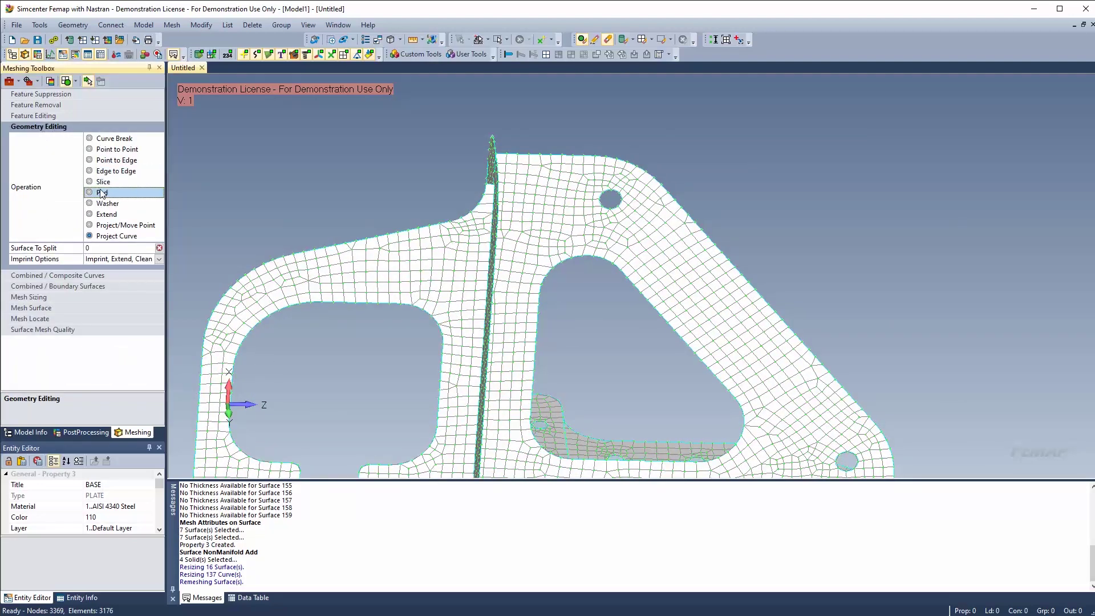
{"action": "left_click", "coordinate": [114, 203]}
{"action": "left_click", "coordinate": [607, 198]}
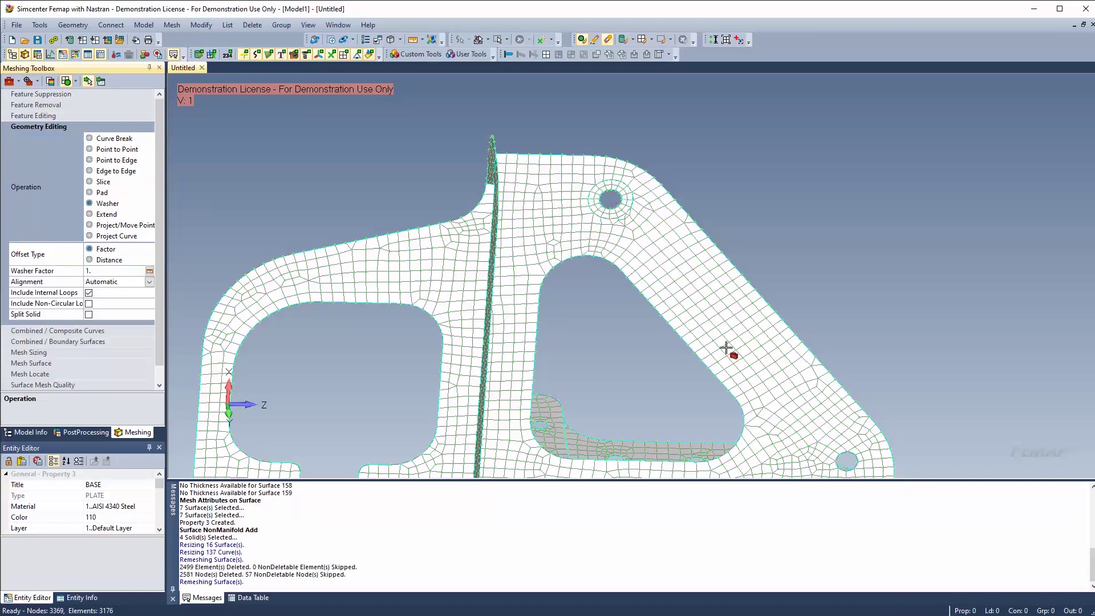
{"action": "left_click", "coordinate": [845, 459]}
{"action": "middle_click_drag", "start_coordinate": [577, 379], "coordinate": [658, 205], "text": "ctrl"}
{"action": "middle_click_drag", "start_coordinate": [658, 205], "coordinate": [291, 381]}
{"action": "scroll", "coordinate": [307, 368], "scroll_direction": "up", "scroll_amount": 4}
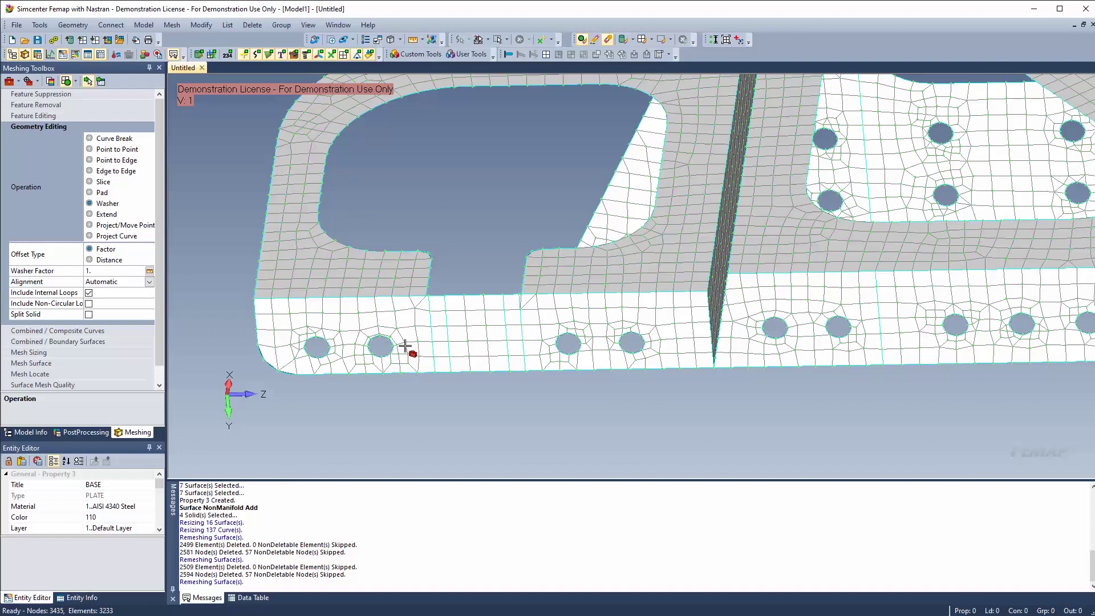
Remove six base-flange bolt holes as loops, leaving a surface mesh point at each
{"action": "left_click", "coordinate": [49, 106]}
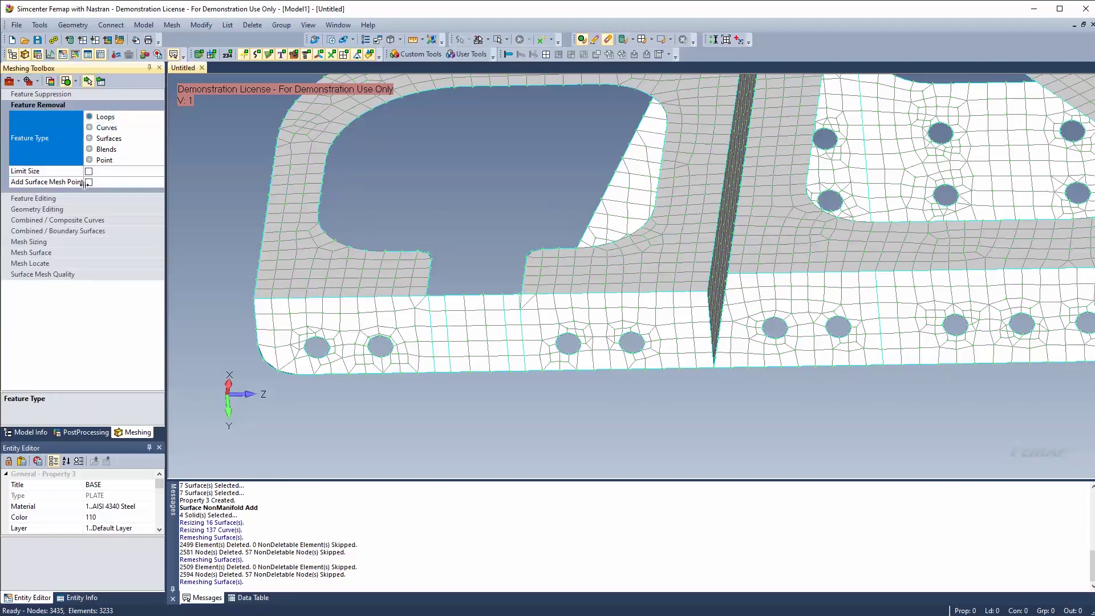
{"action": "left_click", "coordinate": [89, 181]}
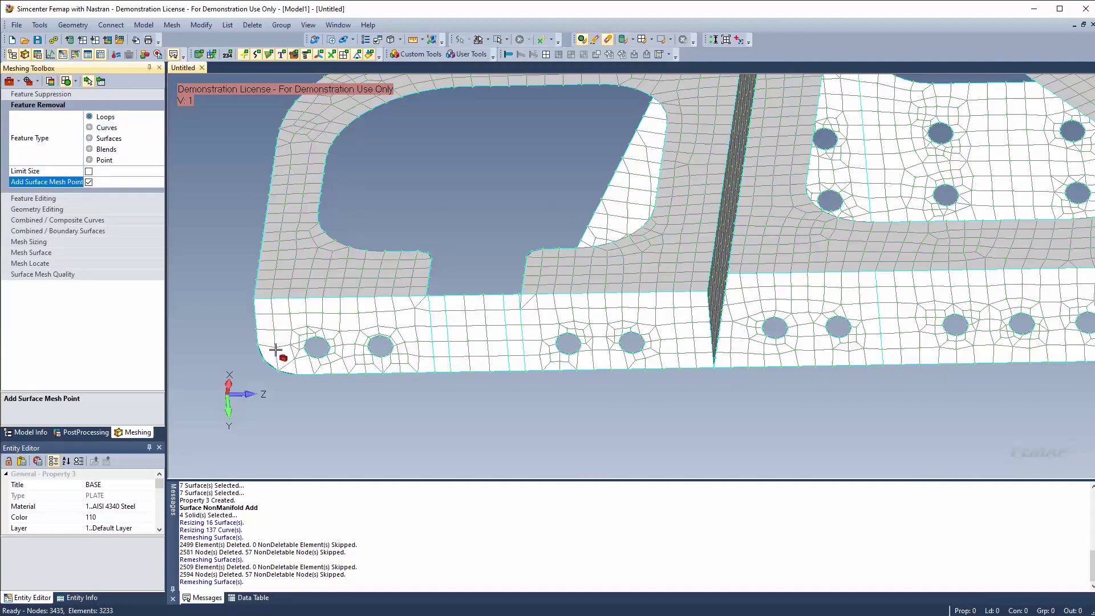
{"action": "left_click", "coordinate": [323, 352]}
{"action": "left_click", "coordinate": [379, 345]}
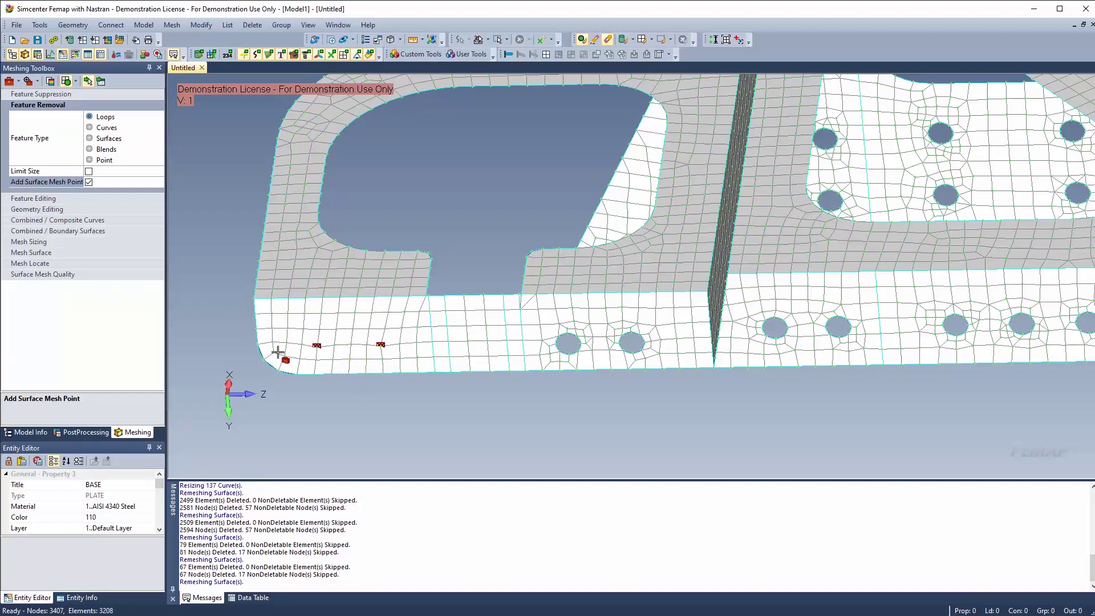
{"action": "left_click", "coordinate": [568, 342]}
{"action": "left_click", "coordinate": [631, 340]}
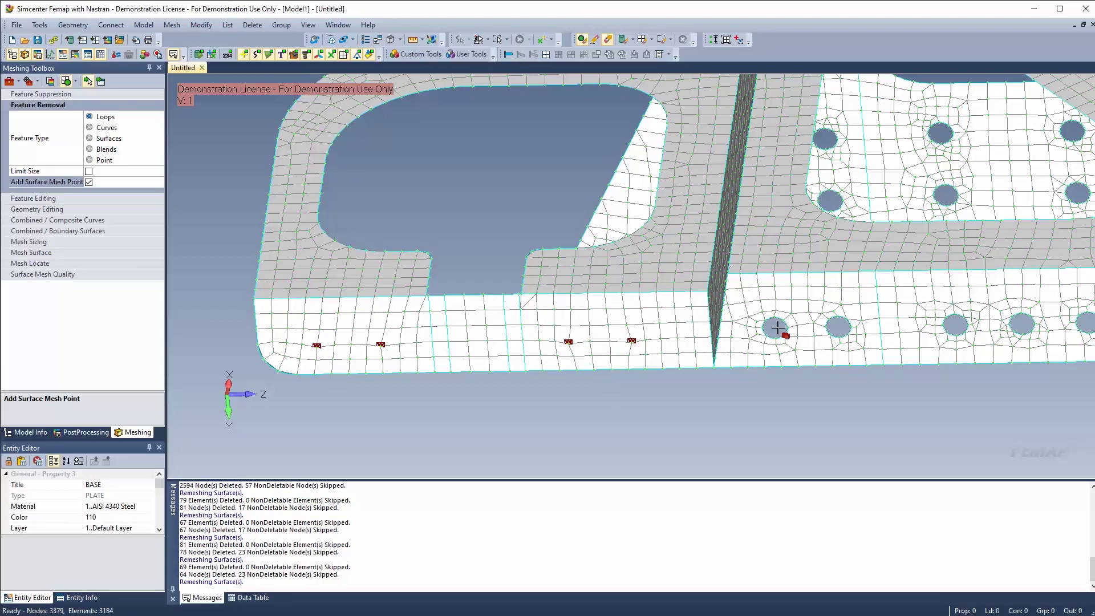
{"action": "left_click", "coordinate": [774, 326]}
{"action": "left_click", "coordinate": [838, 325]}
Remove the fourteen bolt holes on the opposite flange, keeping mesh points
{"action": "middle_click_drag", "start_coordinate": [870, 348], "coordinate": [451, 302]}
{"action": "scroll", "coordinate": [510, 236], "scroll_direction": "down", "scroll_amount": 3}
{"action": "middle_click_drag", "start_coordinate": [510, 233], "coordinate": [524, 183]}
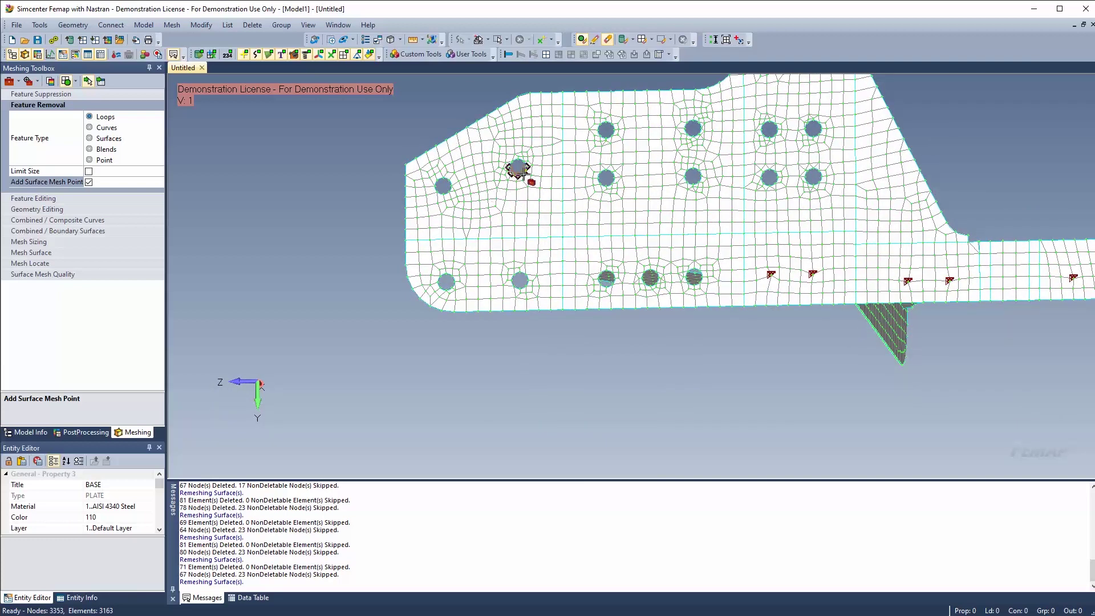
{"action": "left_click", "coordinate": [517, 167]}
{"action": "left_click", "coordinate": [443, 185]}
{"action": "left_click", "coordinate": [456, 277]}
{"action": "left_click", "coordinate": [520, 280]}
{"action": "left_click", "coordinate": [606, 278]}
{"action": "left_click", "coordinate": [649, 279]}
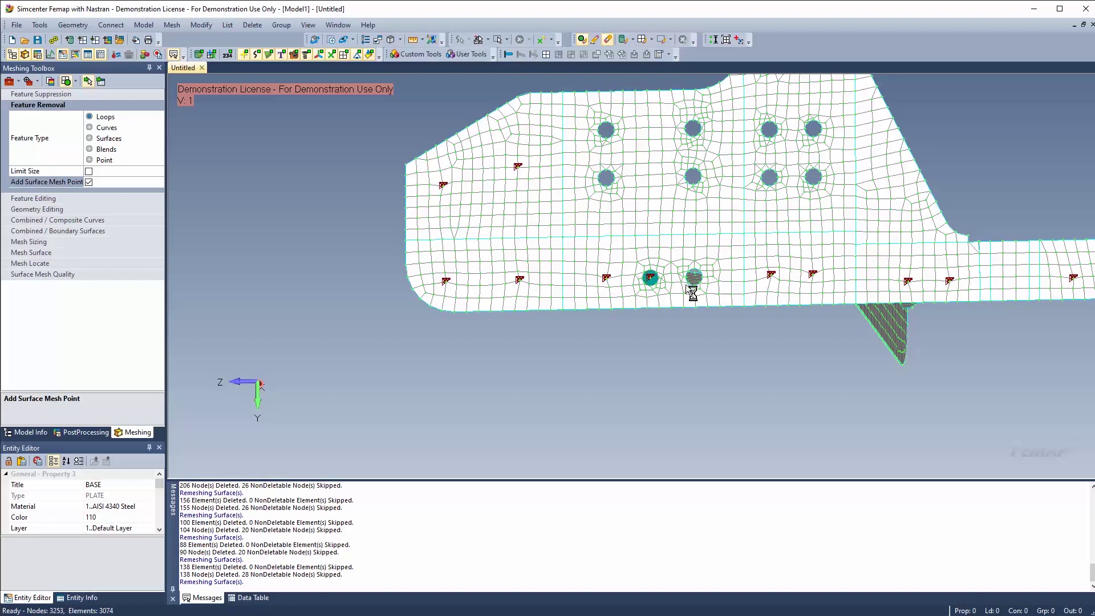
{"action": "left_click", "coordinate": [693, 277]}
{"action": "left_click", "coordinate": [693, 177]}
{"action": "left_click", "coordinate": [693, 128]}
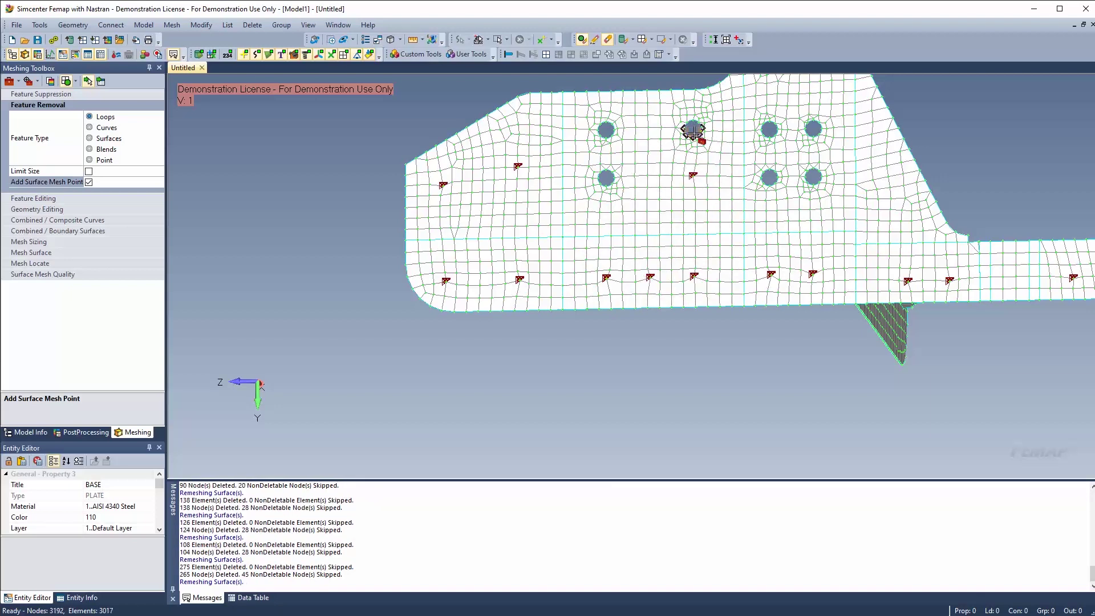
{"action": "left_click", "coordinate": [606, 130]}
{"action": "left_click", "coordinate": [608, 179]}
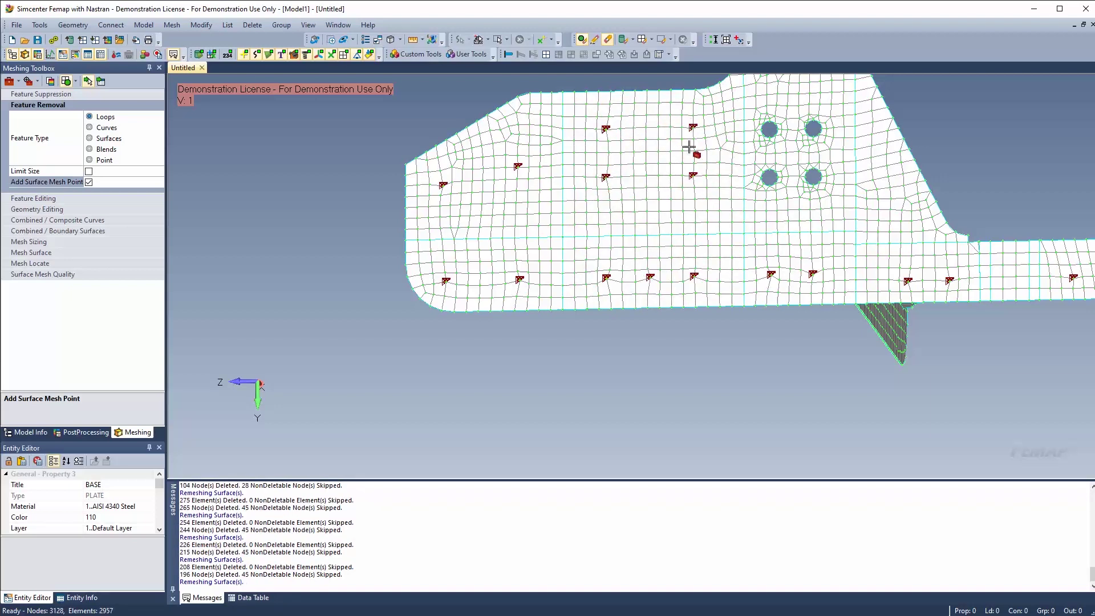
{"action": "left_click", "coordinate": [769, 129]}
{"action": "left_click", "coordinate": [813, 128]}
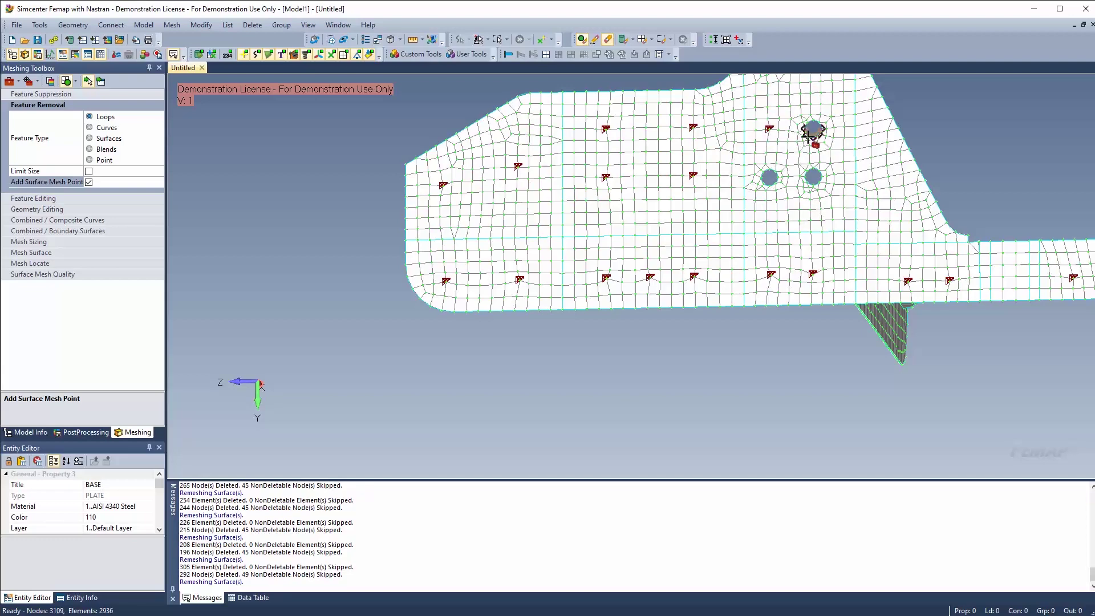
{"action": "left_click", "coordinate": [813, 177]}
Remove the last two flange holes, the stray mesh point and the extra flange curve
{"action": "middle_click_drag", "start_coordinate": [746, 228], "coordinate": [771, 468]}
{"action": "left_click", "coordinate": [804, 257]}
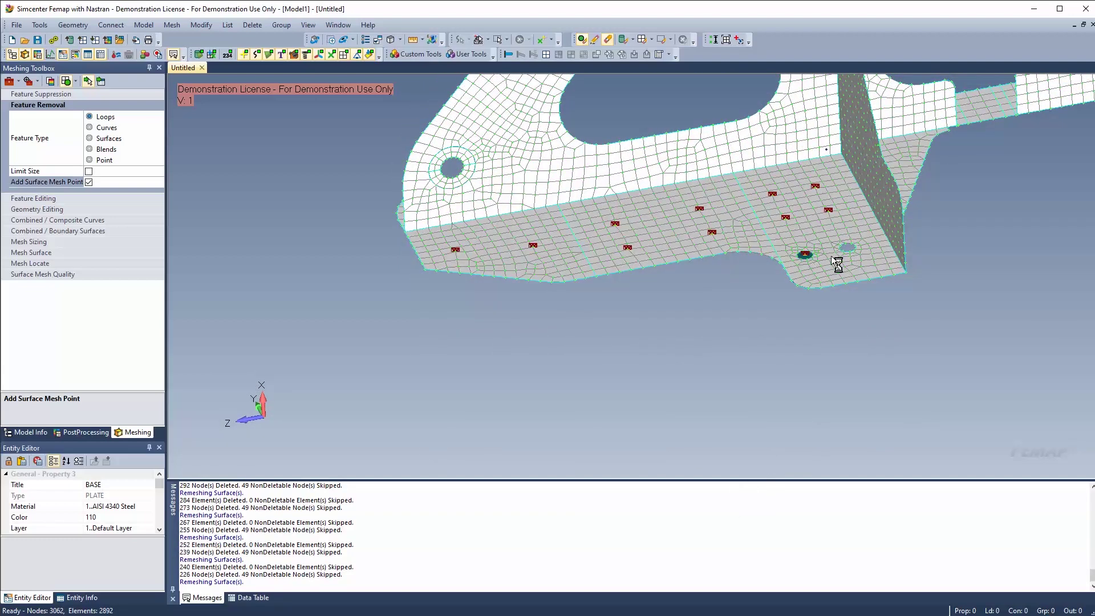
{"action": "left_click", "coordinate": [846, 250]}
{"action": "scroll", "coordinate": [827, 263], "scroll_direction": "down", "scroll_amount": 2}
{"action": "middle_click_drag", "start_coordinate": [801, 249], "coordinate": [796, 390]}
{"action": "middle_click_drag", "start_coordinate": [354, 365], "coordinate": [698, 286]}
{"action": "scroll", "coordinate": [516, 334], "scroll_direction": "up", "scroll_amount": 5}
{"action": "scroll", "coordinate": [562, 301], "scroll_direction": "up", "scroll_amount": 8}
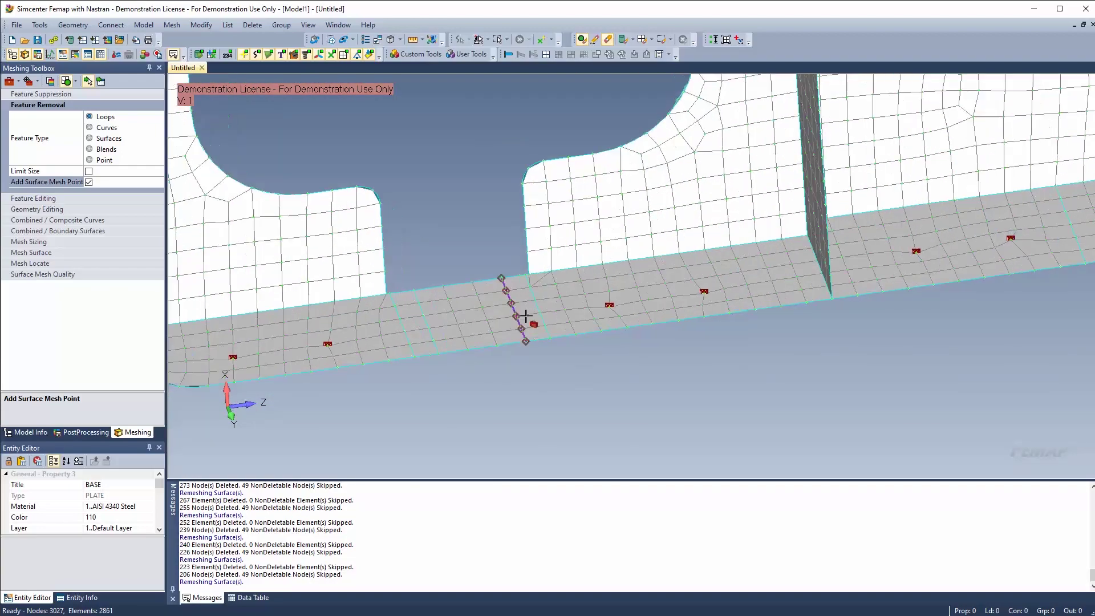
{"action": "scroll", "coordinate": [514, 278], "scroll_direction": "up", "scroll_amount": 2}
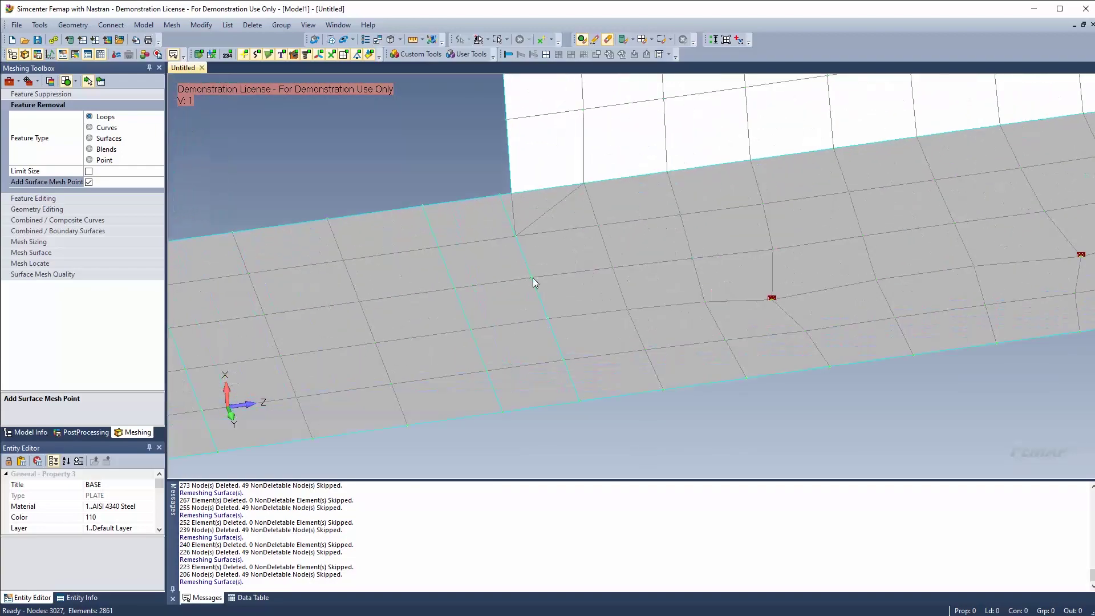
{"action": "left_click", "coordinate": [511, 249]}
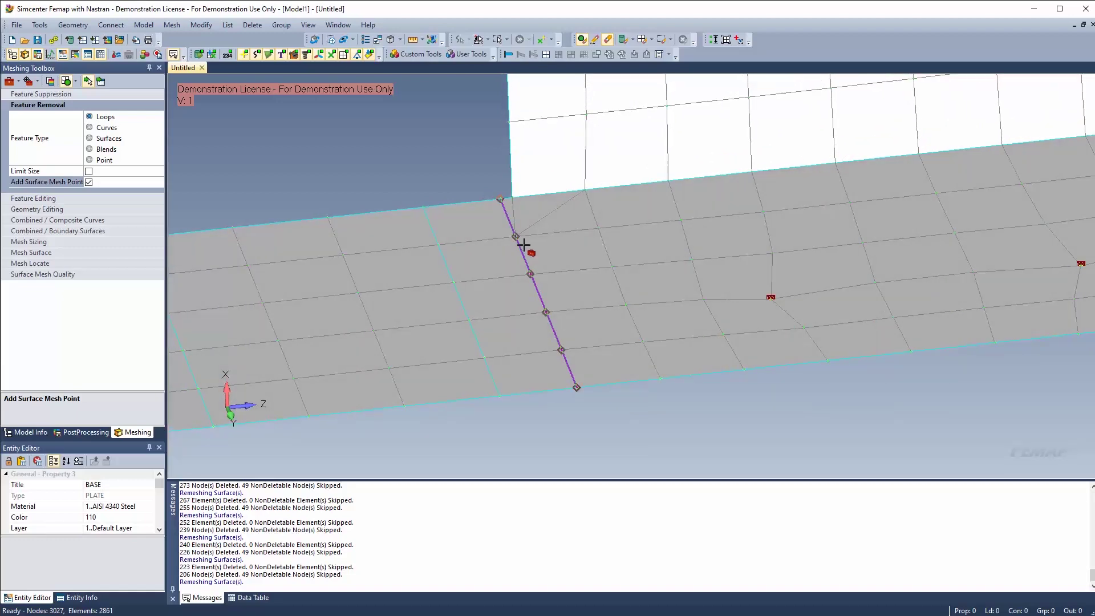
{"action": "left_click", "coordinate": [531, 274]}
Split the base flange face with a point-to-edge curve from the cutout corner to the bottom edge
{"action": "left_click", "coordinate": [345, 56]}
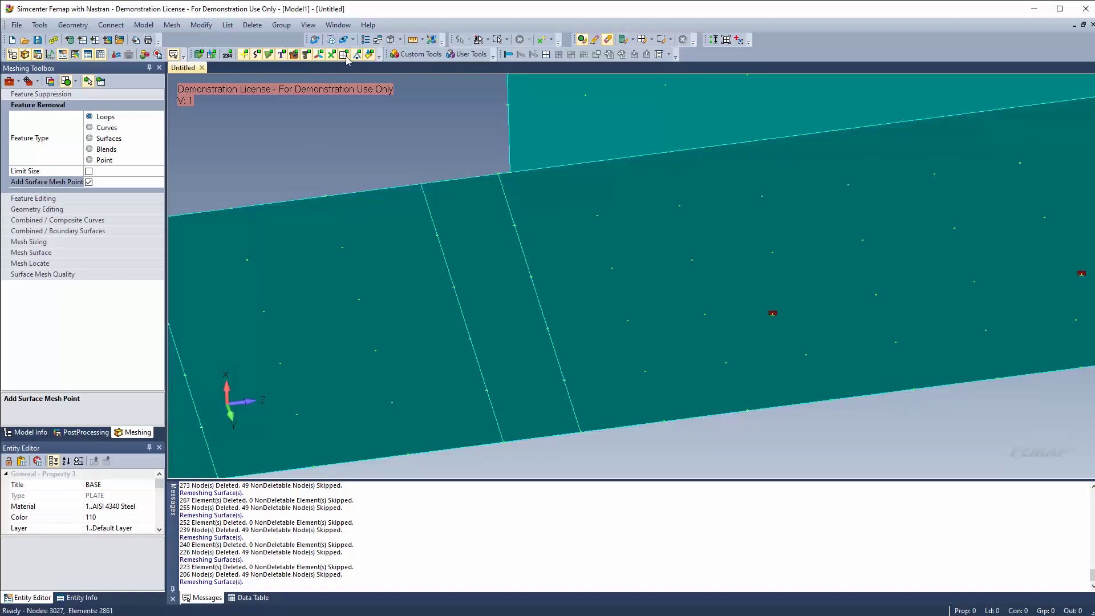
{"action": "left_click", "coordinate": [346, 56]}
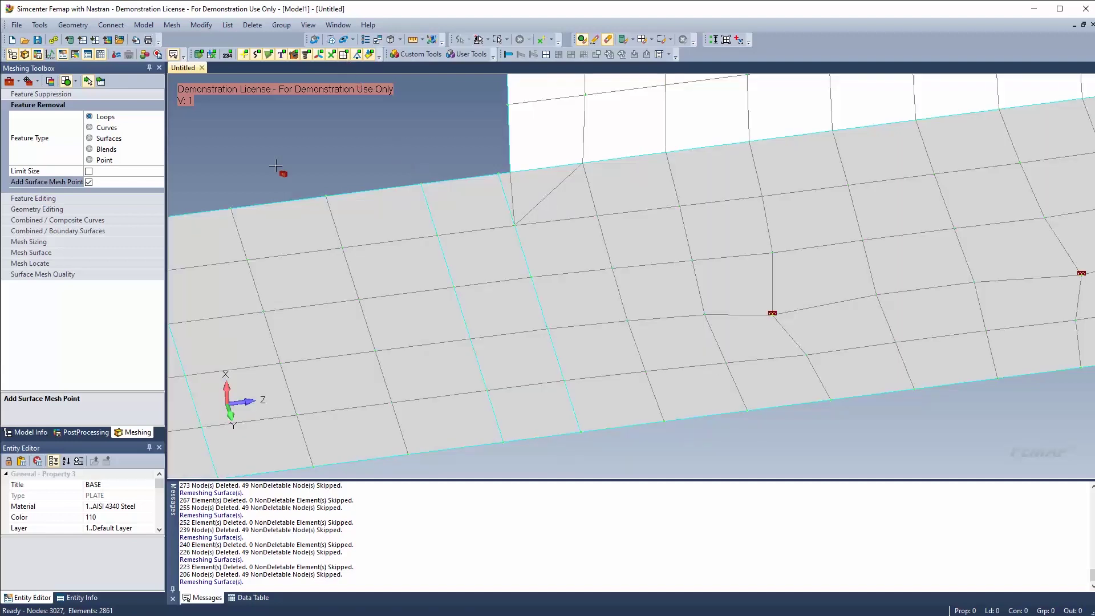
{"action": "left_click", "coordinate": [42, 210]}
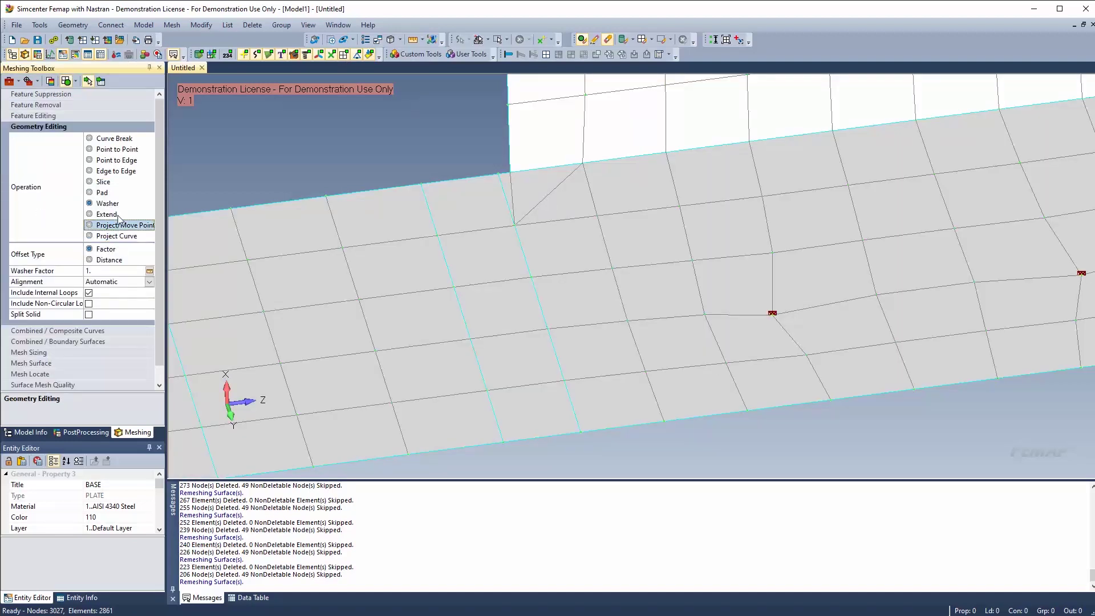
{"action": "left_click", "coordinate": [114, 160]}
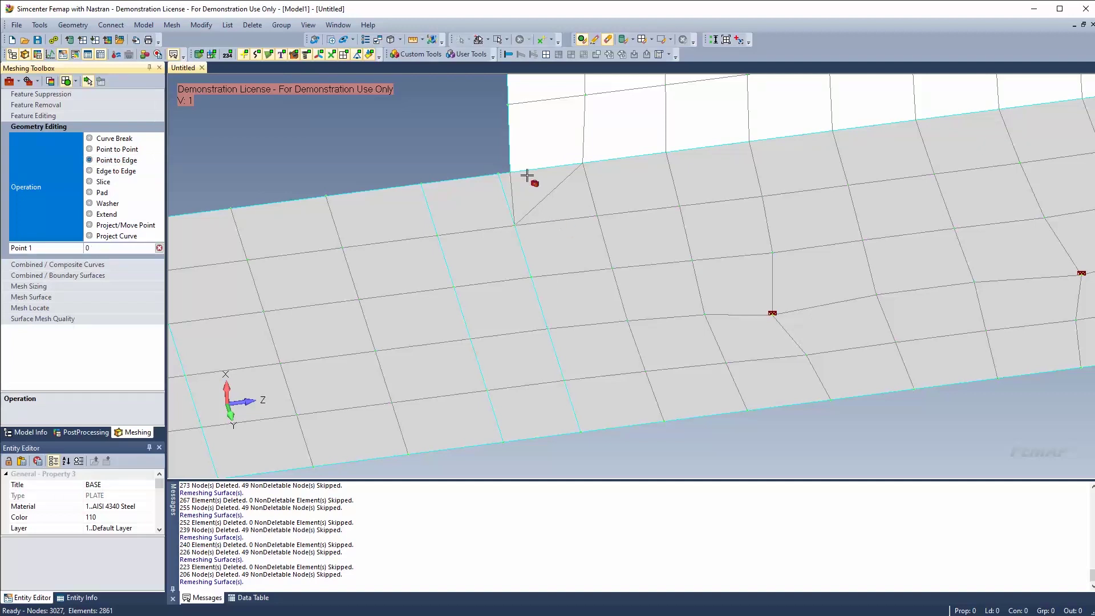
{"action": "left_click", "coordinate": [510, 170]}
{"action": "left_click", "coordinate": [579, 431]}
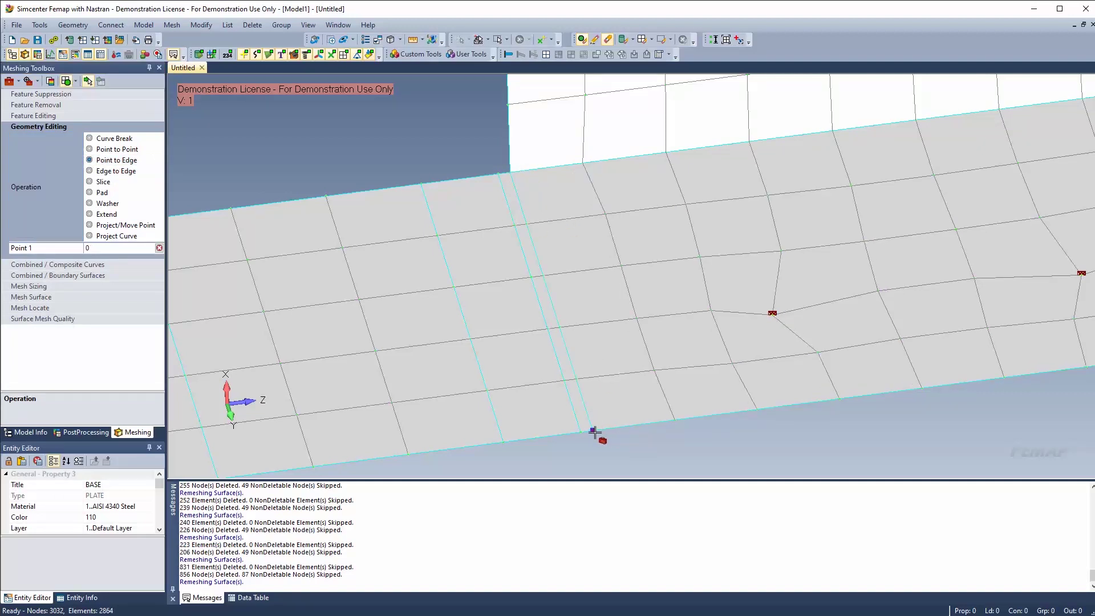
{"action": "scroll", "coordinate": [543, 350], "scroll_direction": "down", "scroll_amount": 4}
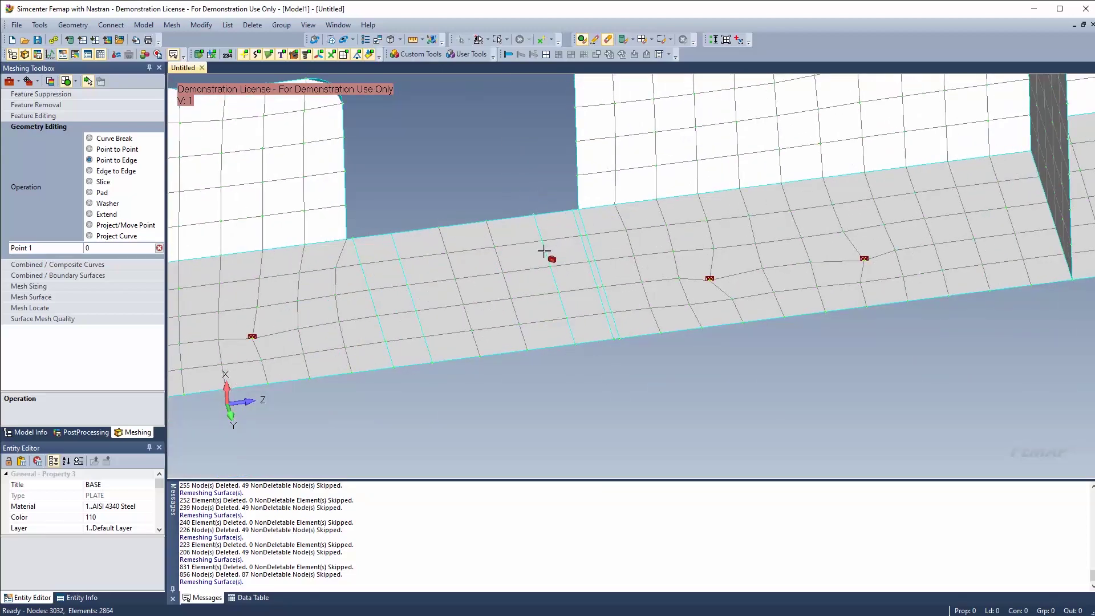
Set the four short flange curves to exactly 10 elements each
{"action": "left_click", "coordinate": [33, 286]}
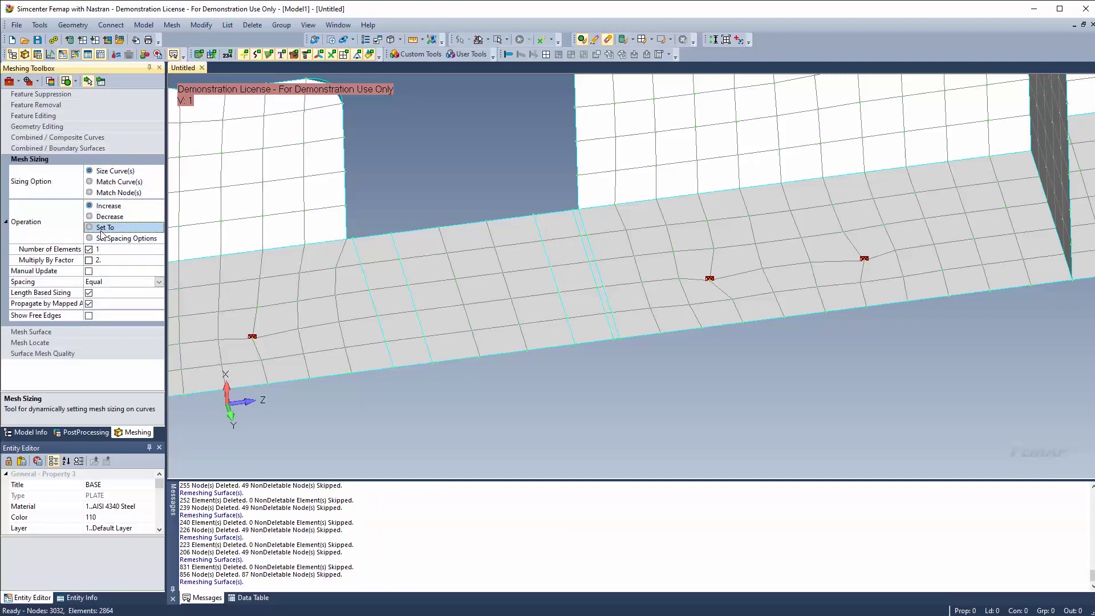
{"action": "left_click", "coordinate": [107, 228]}
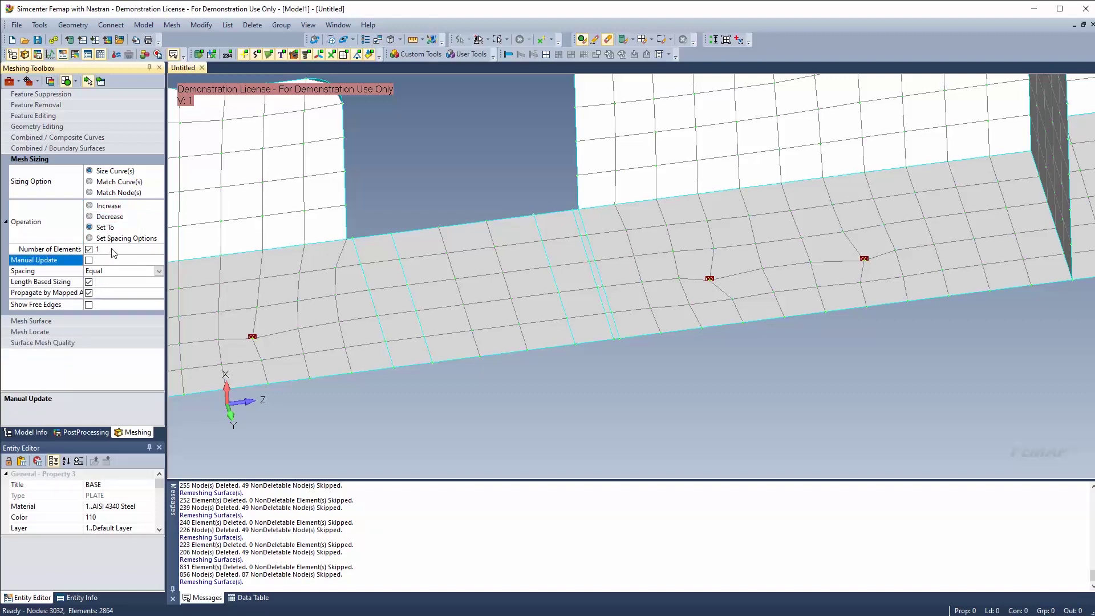
{"action": "left_click", "coordinate": [113, 249]}
{"action": "left_click", "coordinate": [87, 82]}
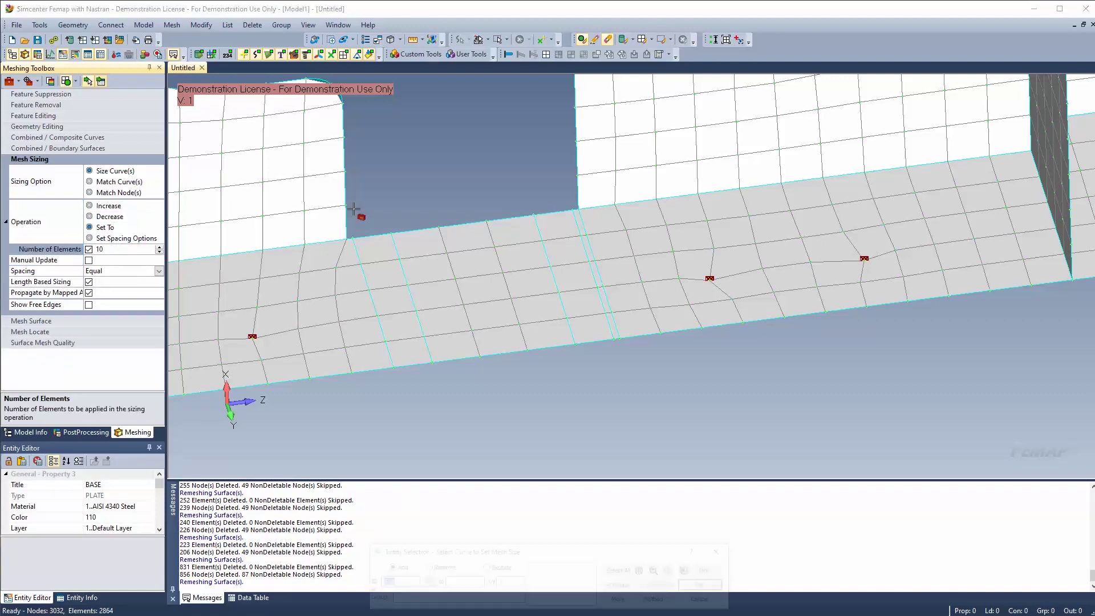
{"action": "left_click", "coordinate": [382, 238]}
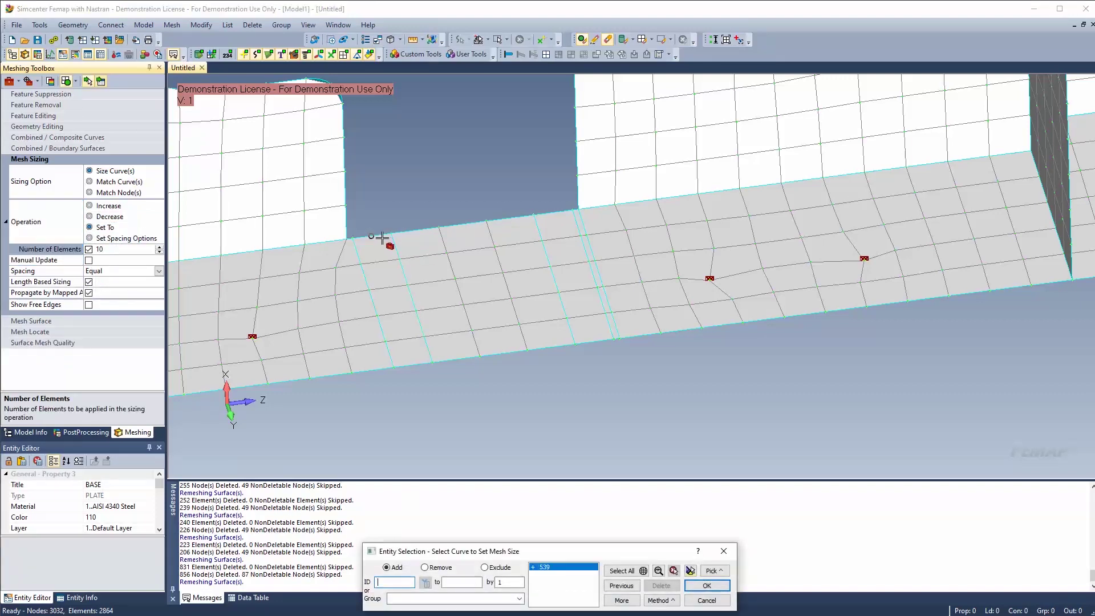
{"action": "left_click", "coordinate": [414, 361]}
{"action": "left_click", "coordinate": [565, 228]}
{"action": "left_click", "coordinate": [611, 337]}
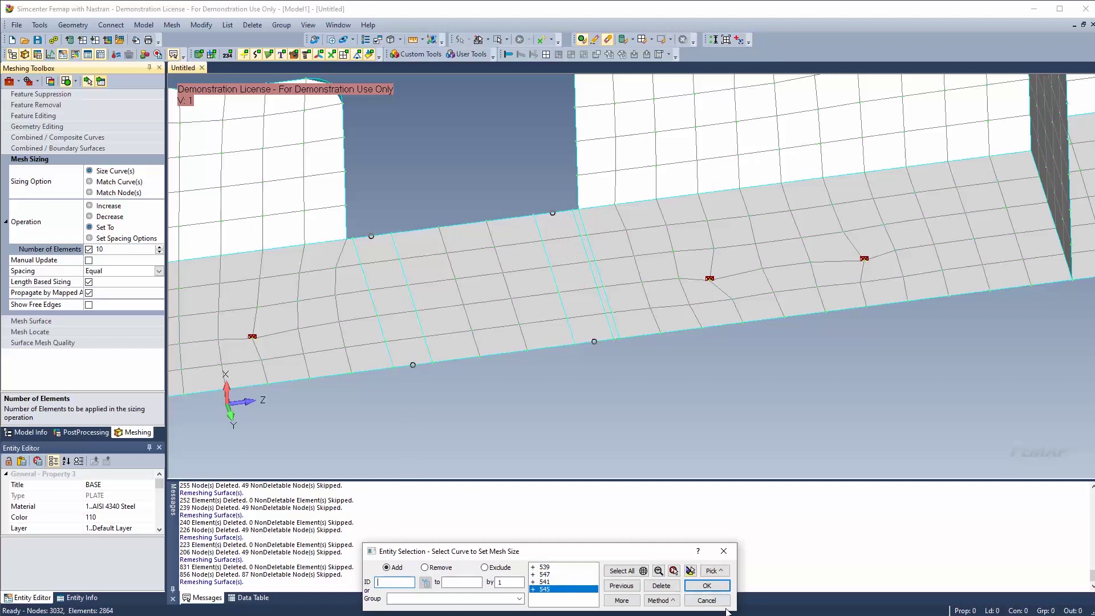
{"action": "left_click", "coordinate": [707, 586]}
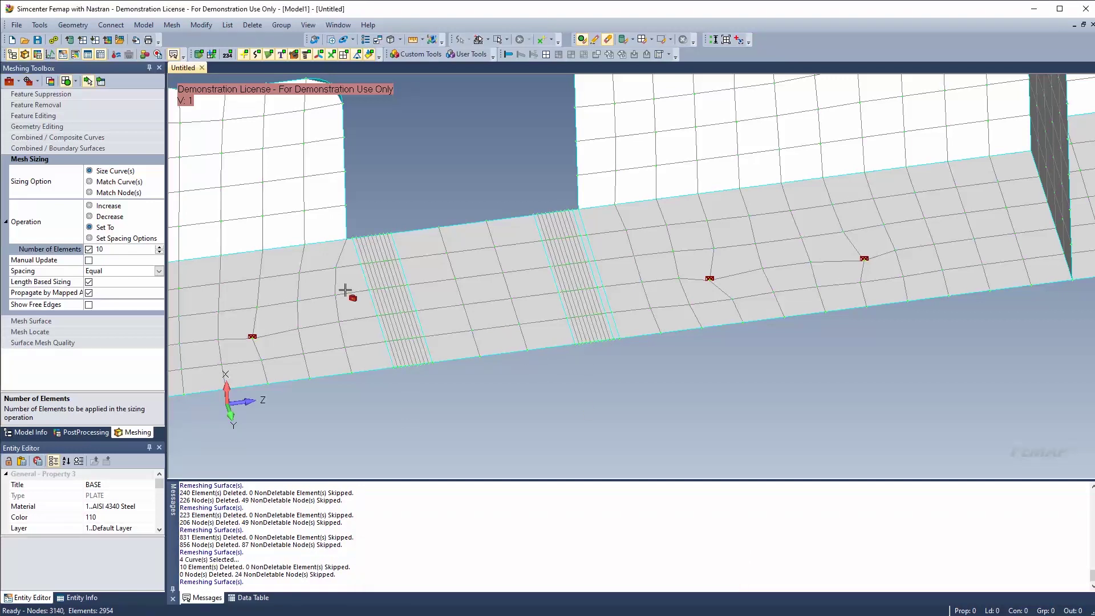
{"action": "left_click", "coordinate": [57, 126]}
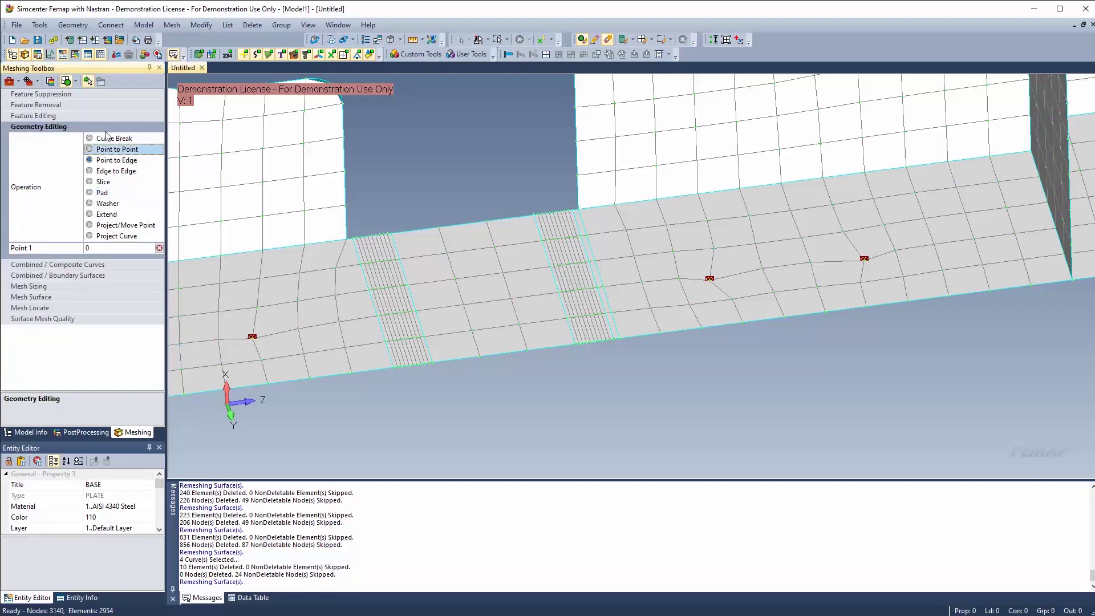
Split the flange from the other cutout corner down to the bottom edge
{"action": "left_click", "coordinate": [347, 241]}
{"action": "left_click", "coordinate": [380, 374]}
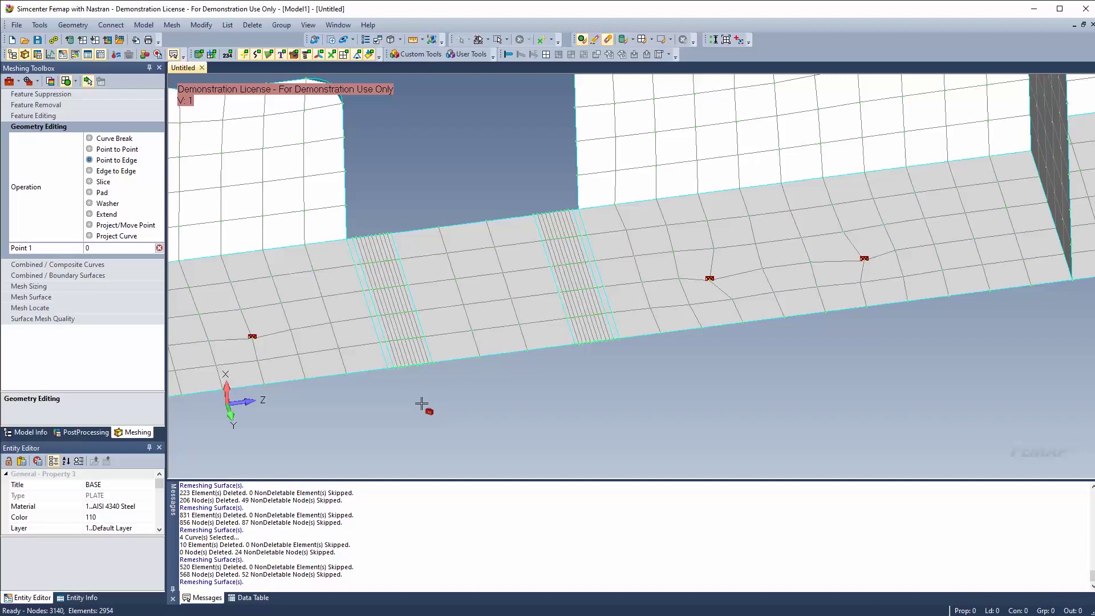
{"action": "scroll", "coordinate": [480, 314], "scroll_direction": "down", "scroll_amount": 5}
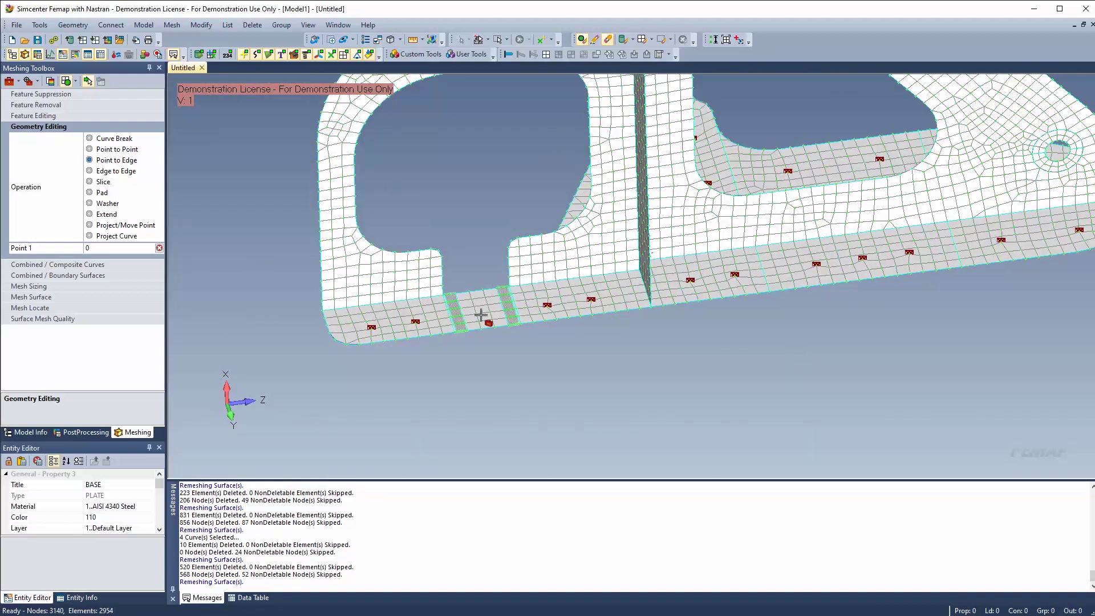
{"action": "scroll", "coordinate": [605, 322], "scroll_direction": "down", "scroll_amount": 6}
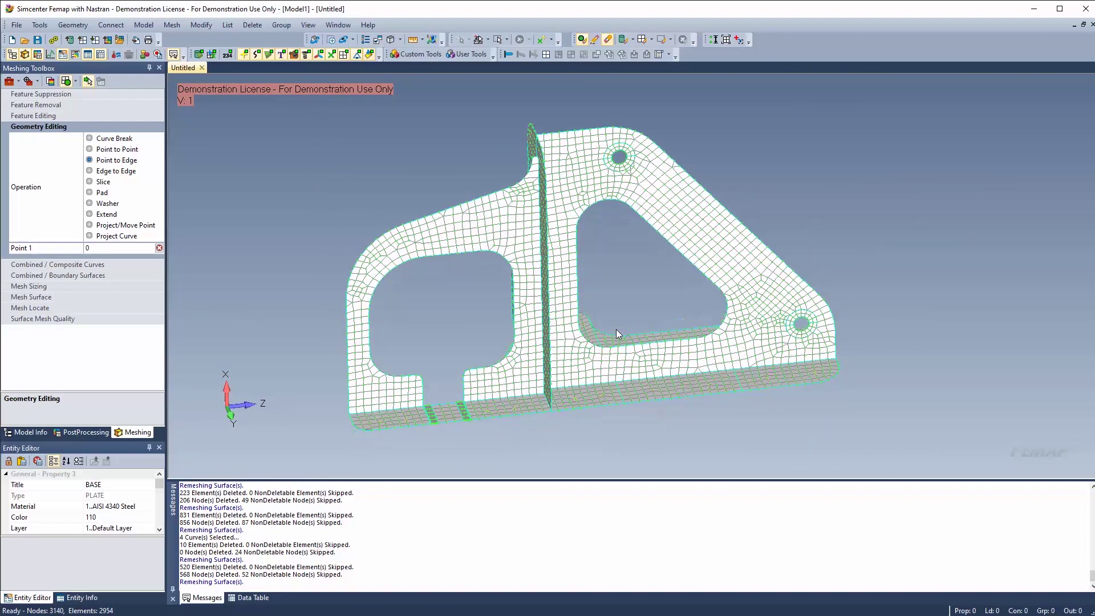
Switch the view style to Thickness/Cross Section to display plate thicknesses
{"action": "left_click", "coordinate": [401, 38]}
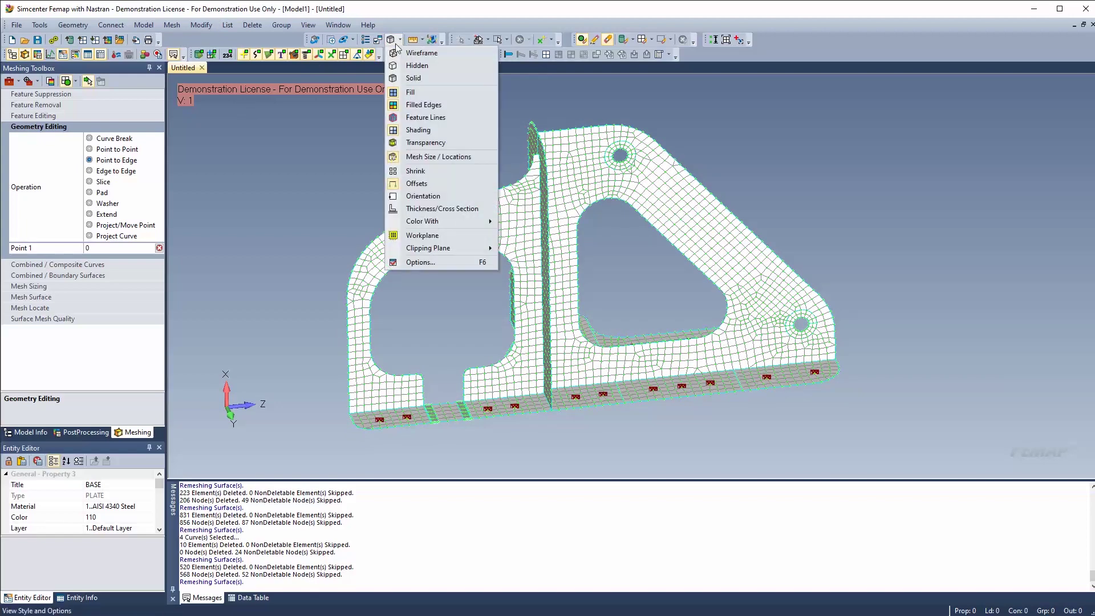
{"action": "left_click", "coordinate": [431, 209]}
{"action": "scroll", "coordinate": [474, 416], "scroll_direction": "up", "scroll_amount": 2}
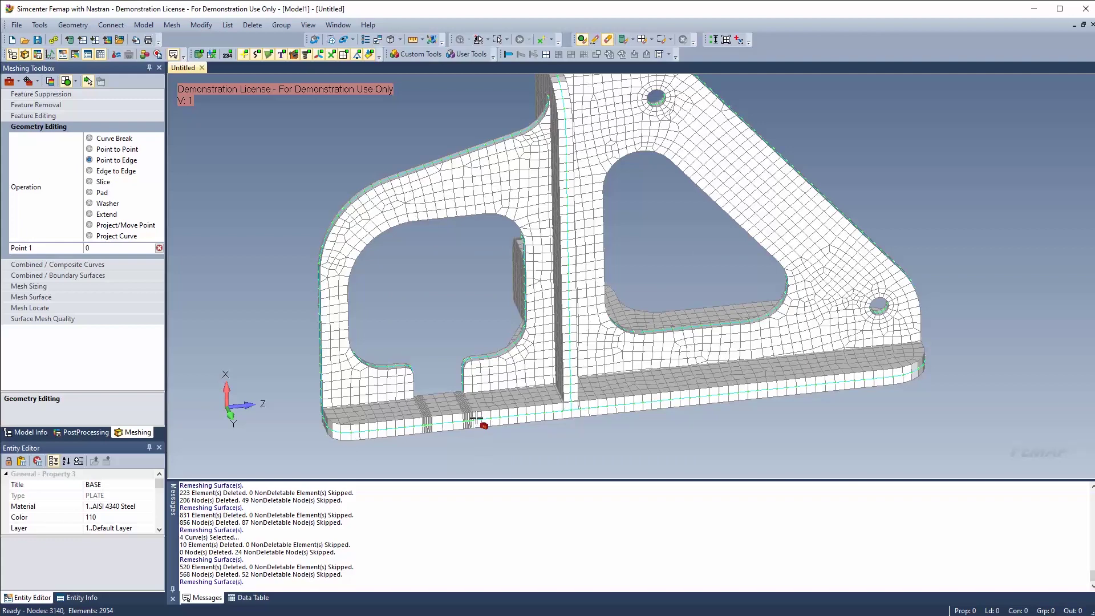
{"action": "scroll", "coordinate": [452, 286], "scroll_direction": "down", "scroll_amount": 4}
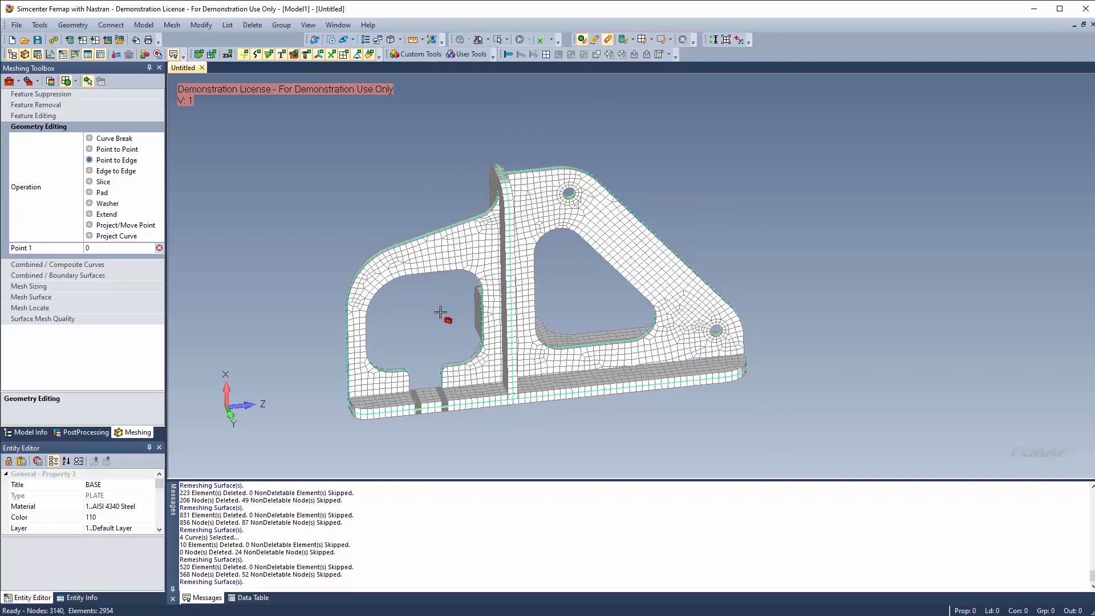
Automatically adjust midsurface thickness and offset for all 22 selected bracket surfaces
{"action": "left_click", "coordinate": [175, 27]}
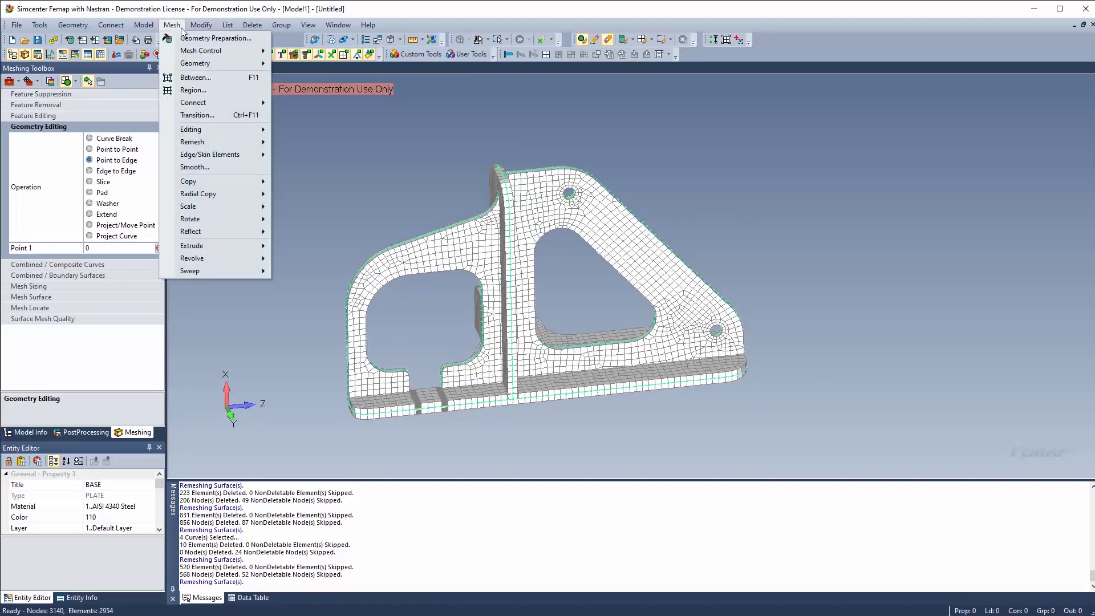
{"action": "mouse_move", "coordinate": [199, 25]}
{"action": "mouse_move", "coordinate": [258, 300]}
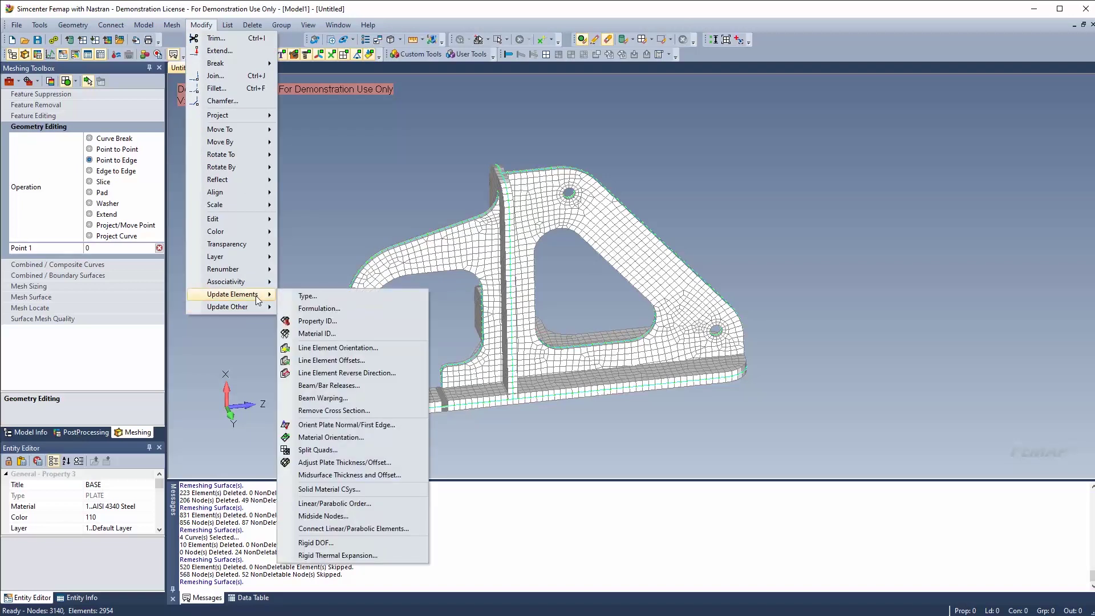
{"action": "left_click", "coordinate": [370, 479]}
{"action": "left_click_drag", "start_coordinate": [490, 518], "coordinate": [493, 455]}
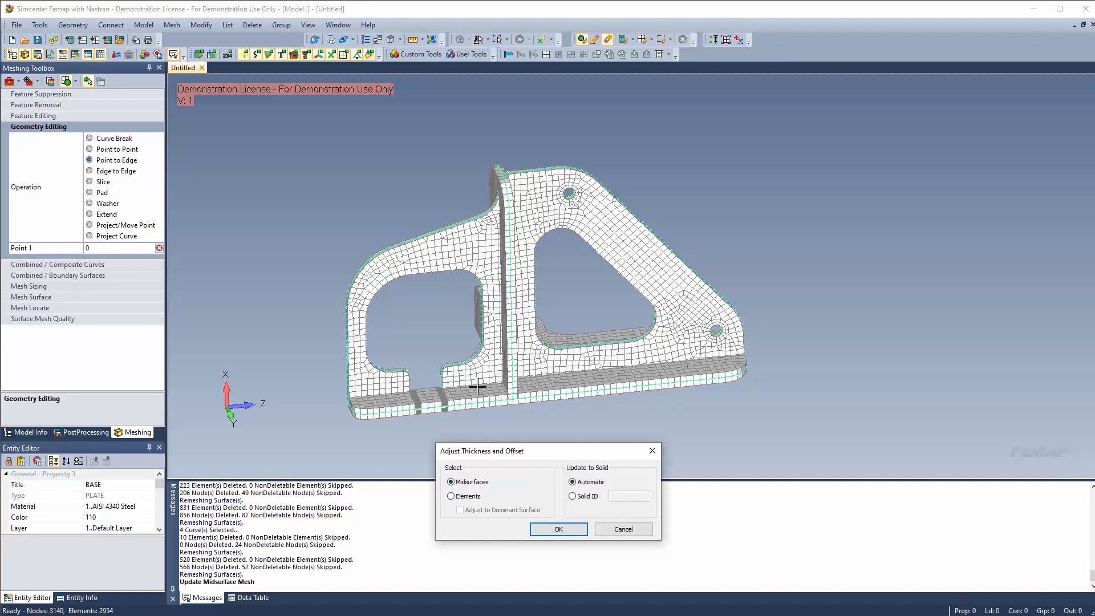
{"action": "left_click", "coordinate": [576, 529]}
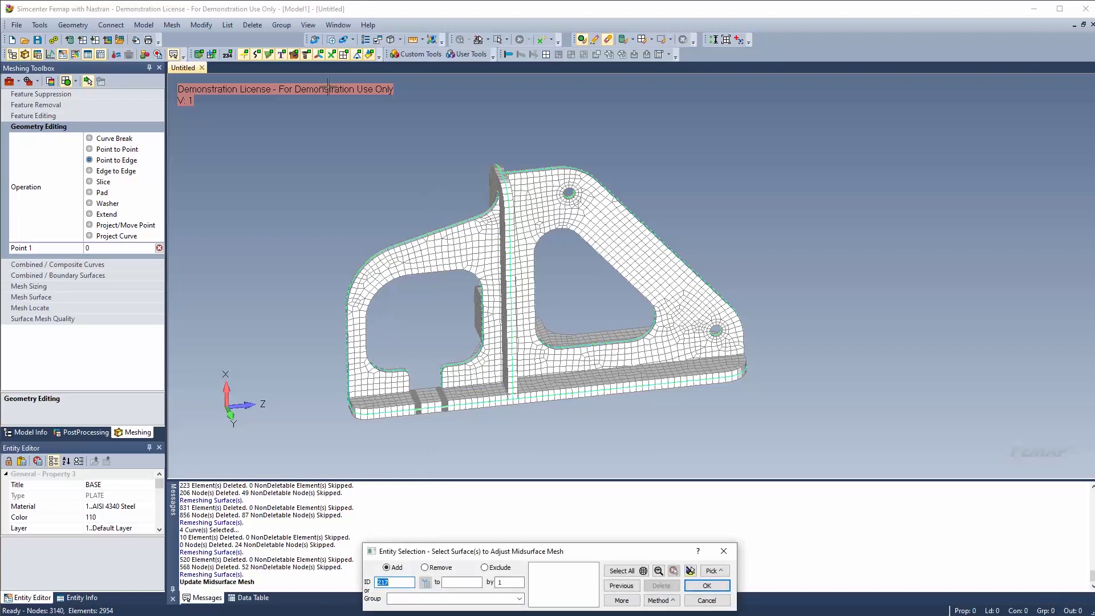
{"action": "left_click_drag", "start_coordinate": [275, 225], "coordinate": [840, 471]}
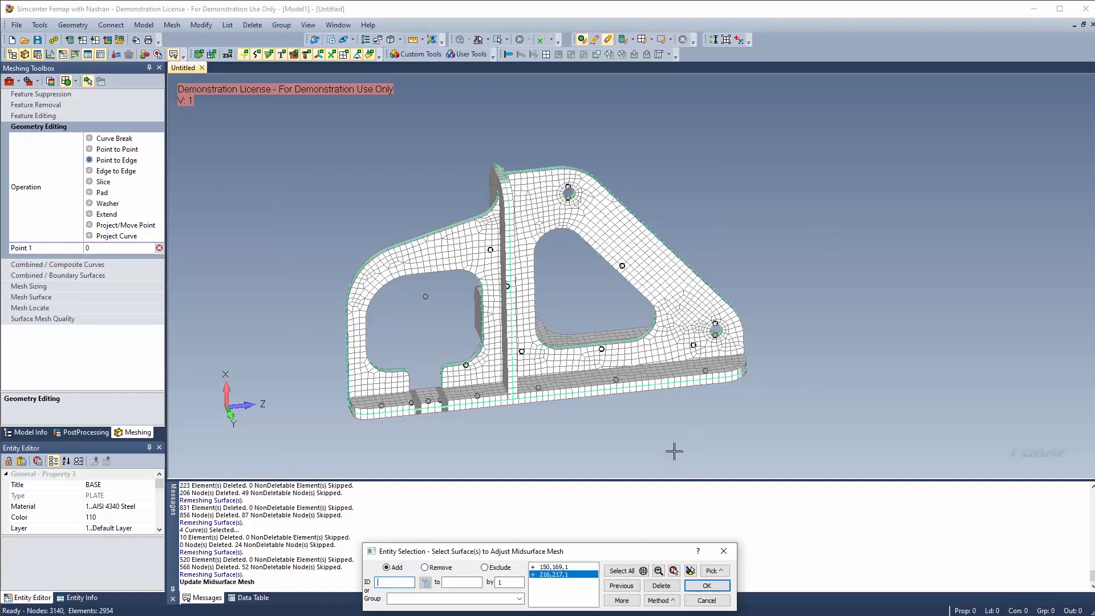
{"action": "left_click", "coordinate": [707, 585]}
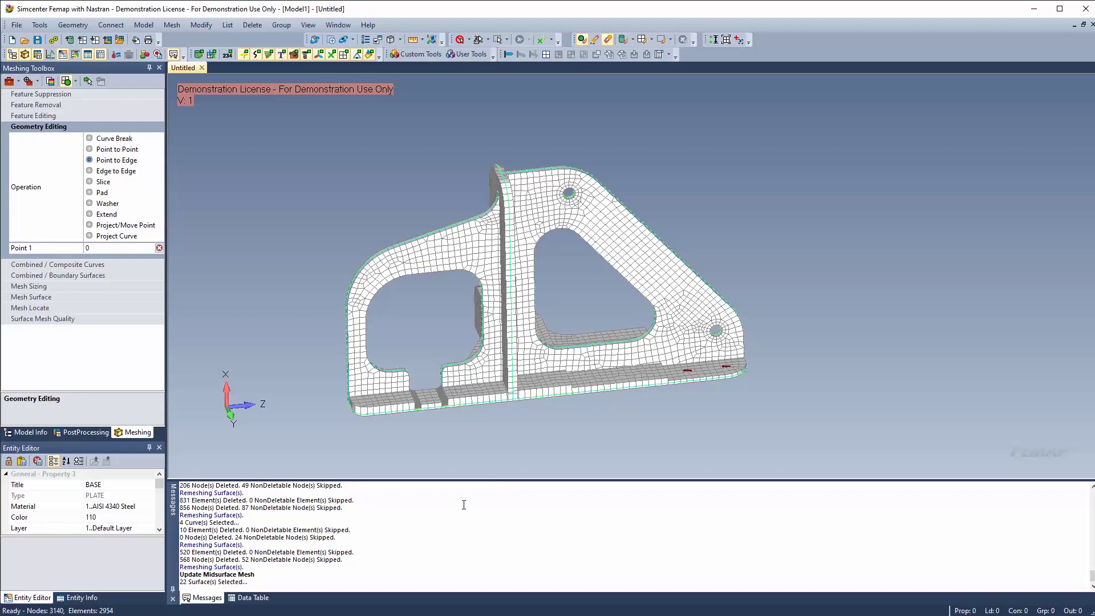
{"action": "scroll", "coordinate": [401, 432], "scroll_direction": "up", "scroll_amount": 5}
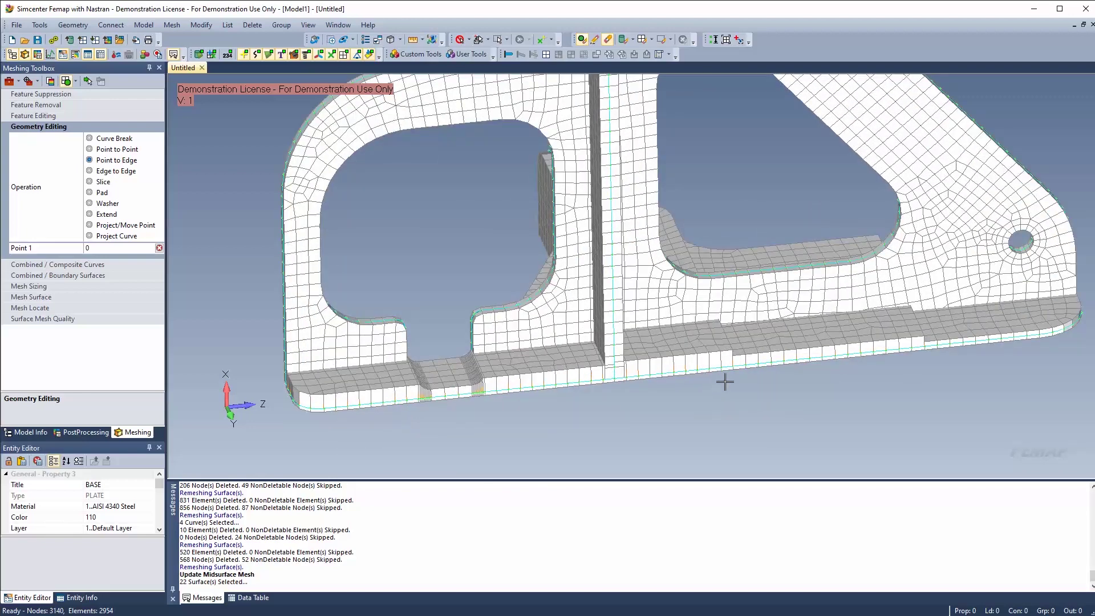
{"action": "scroll", "coordinate": [435, 405], "scroll_direction": "up", "scroll_amount": 3}
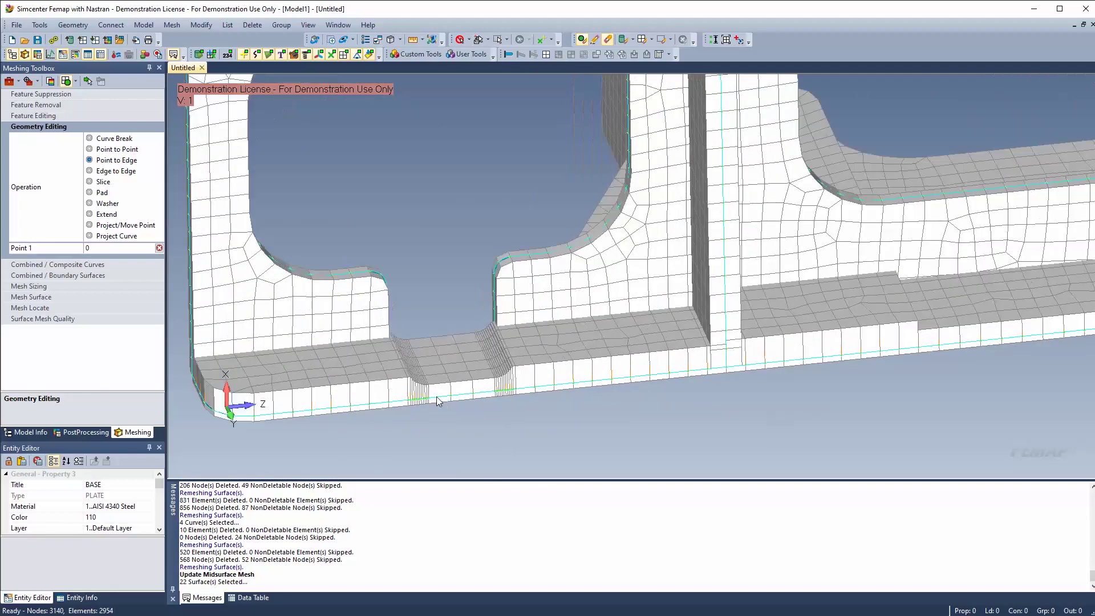
{"action": "scroll", "coordinate": [432, 385], "scroll_direction": "up", "scroll_amount": 5}
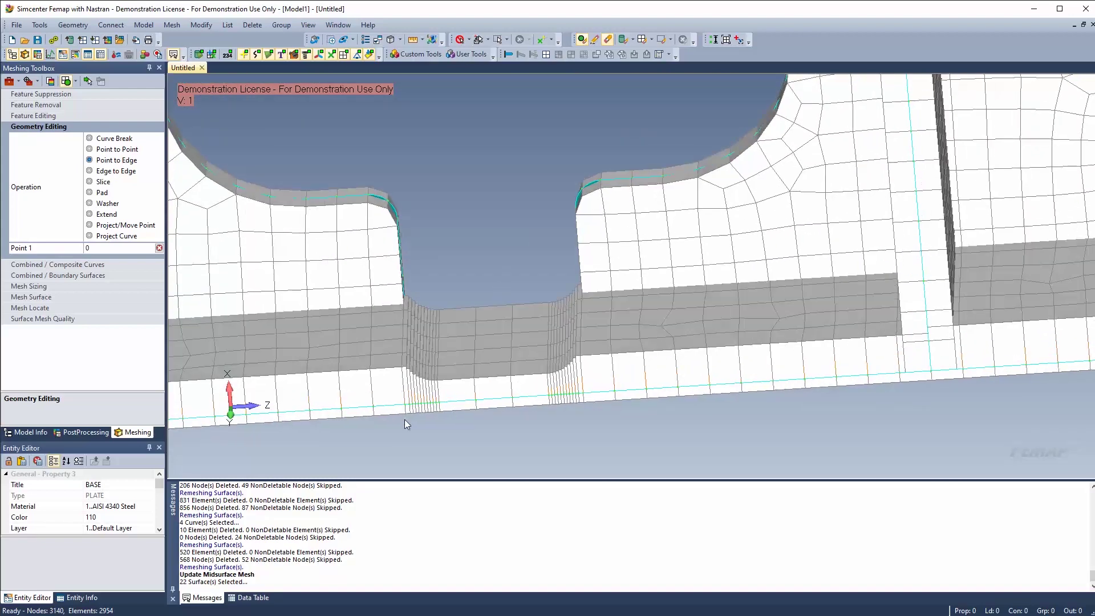